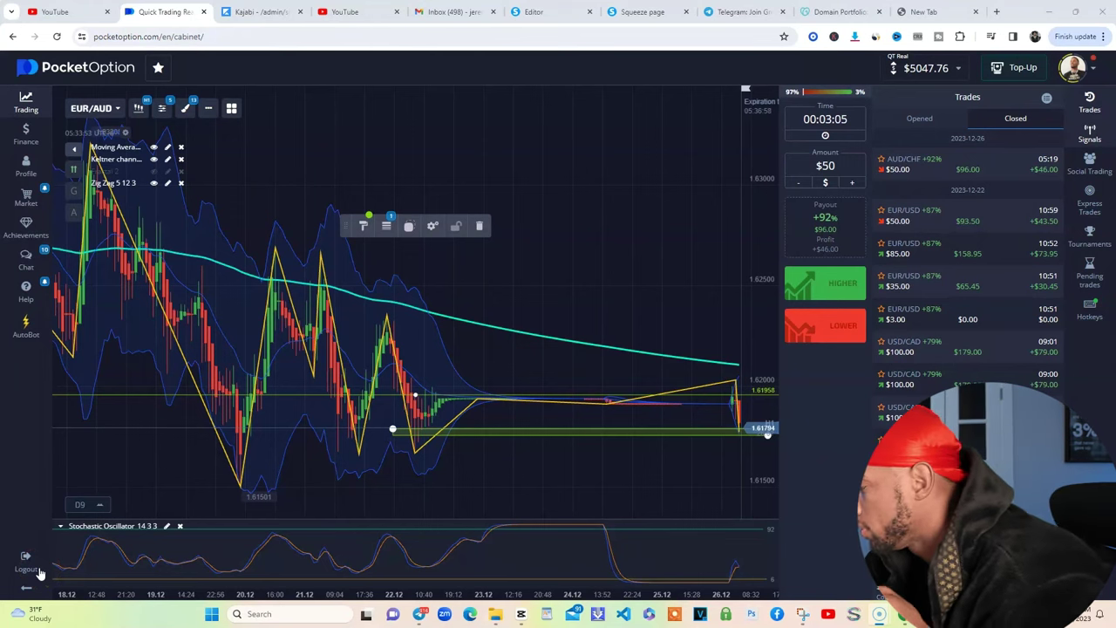
# Step: Extend the green support rectangle under the recent lows back to 20 December and forward to about 27 December 08:00
pyautogui.moveTo(491, 354); pyautogui.dragTo(377, 364)
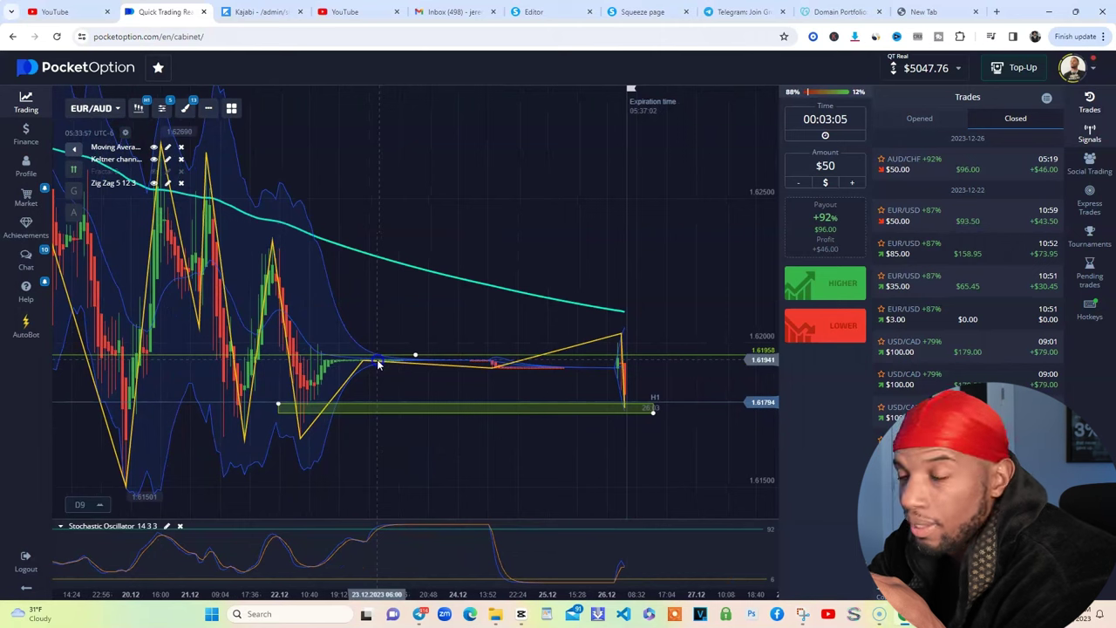
pyautogui.click(269, 416)
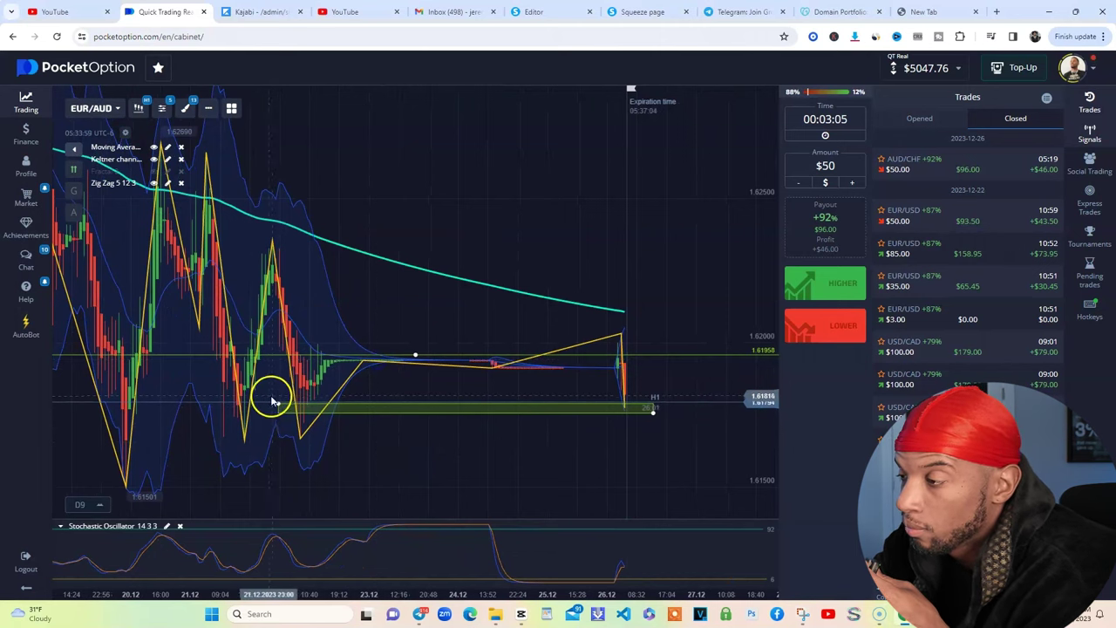
pyautogui.moveTo(275, 401); pyautogui.dragTo(169, 406)
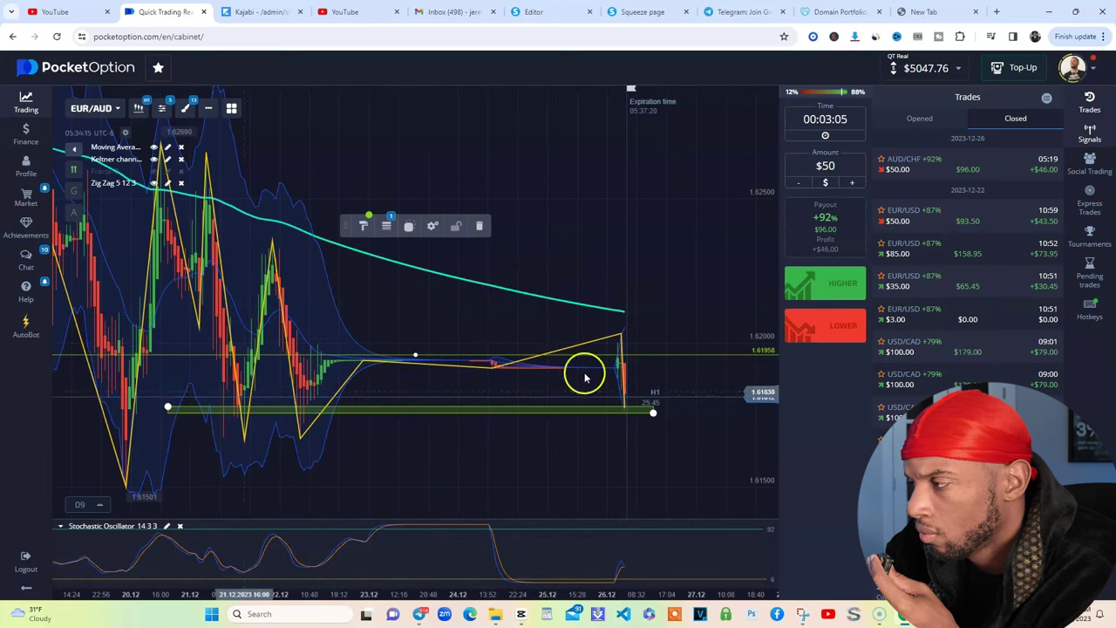
pyautogui.moveTo(652, 412); pyautogui.dragTo(719, 416)
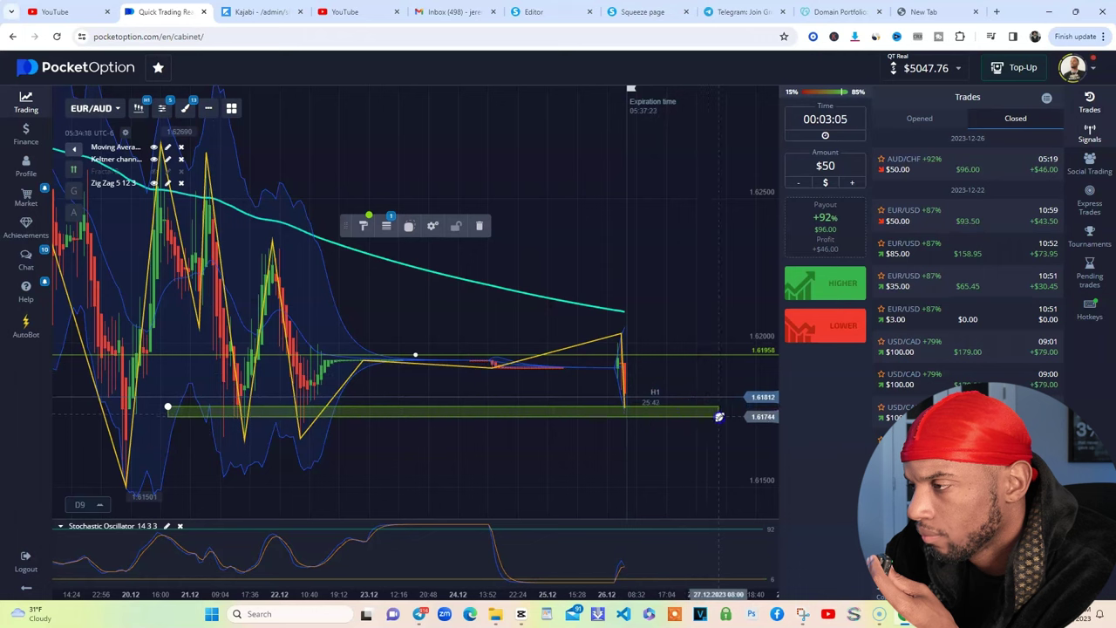
# Step: Delete the green horizontal line at 1.61958 and show the opened trades instead of the closed ones
pyautogui.click(186, 108)
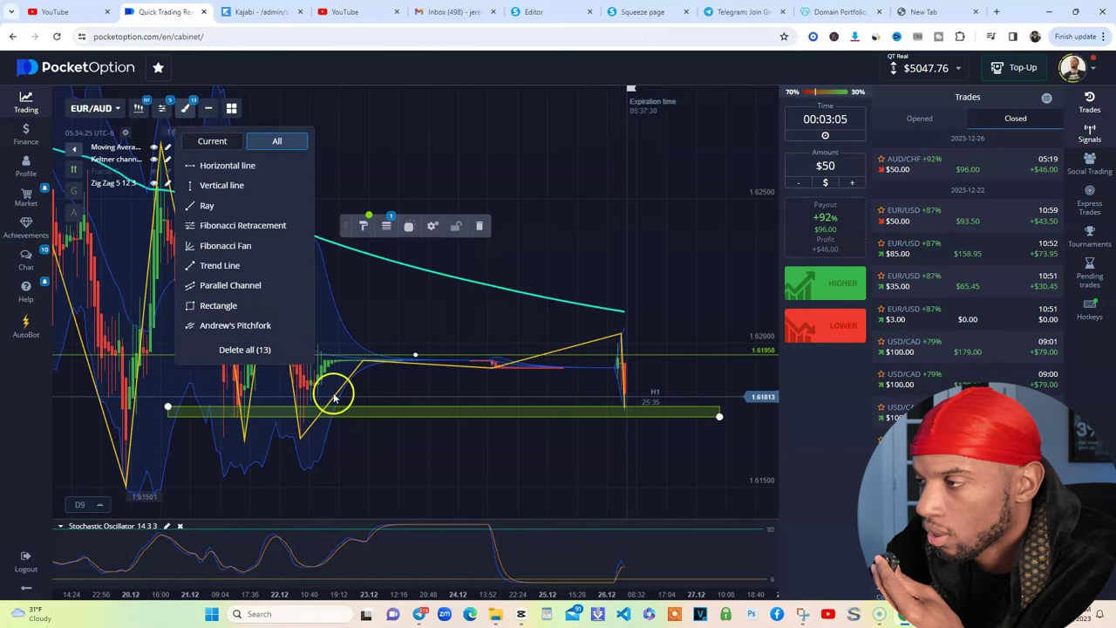
pyautogui.click(478, 327)
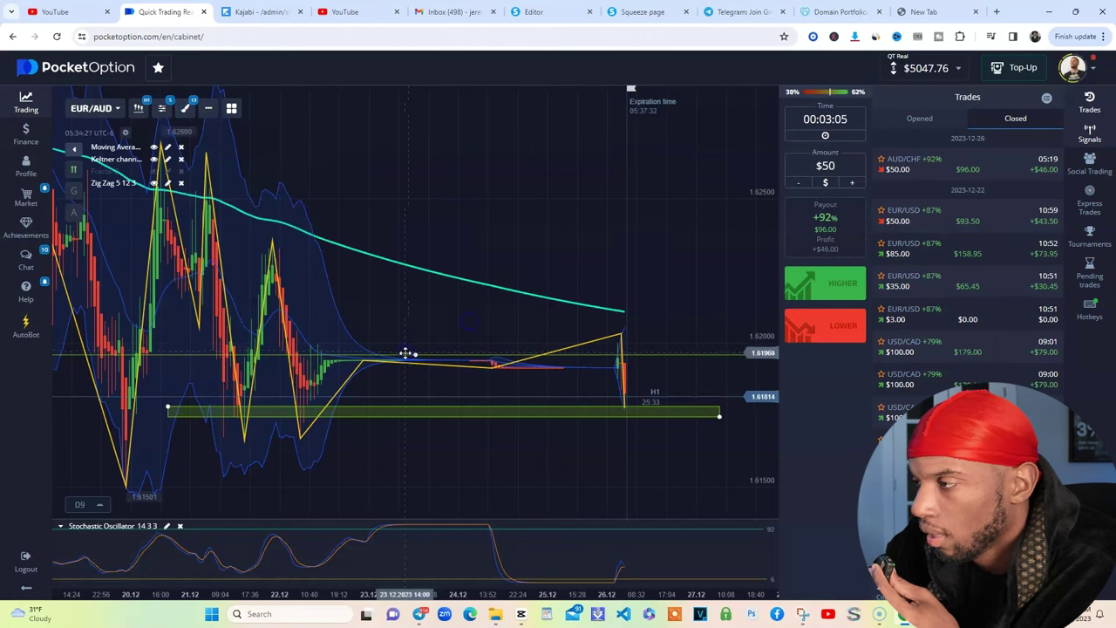
pyautogui.click(478, 226)
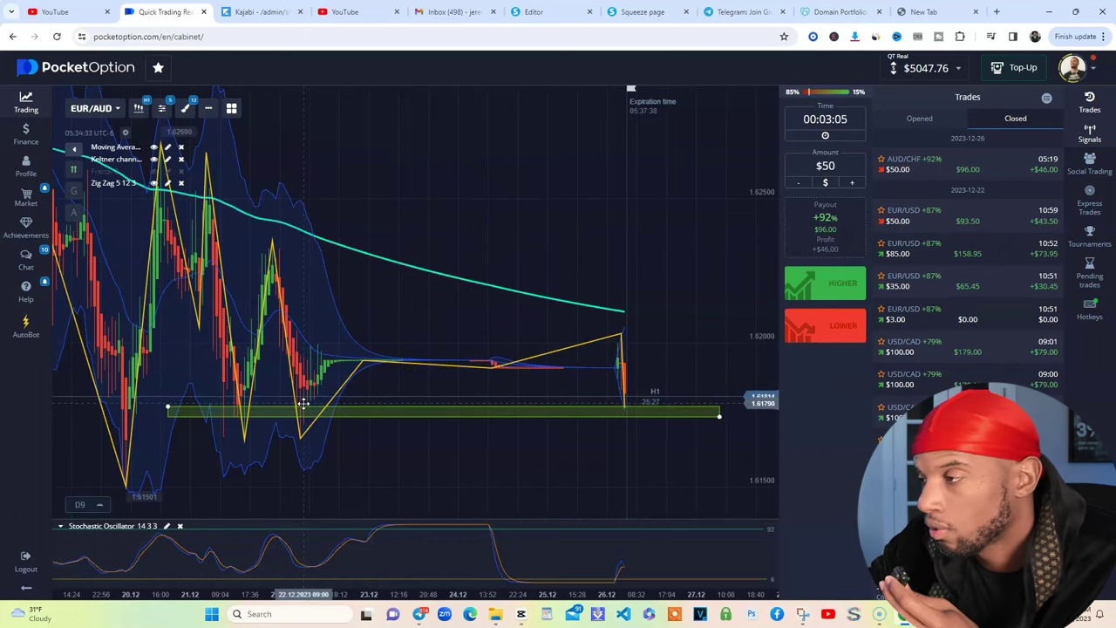
pyautogui.click(911, 122)
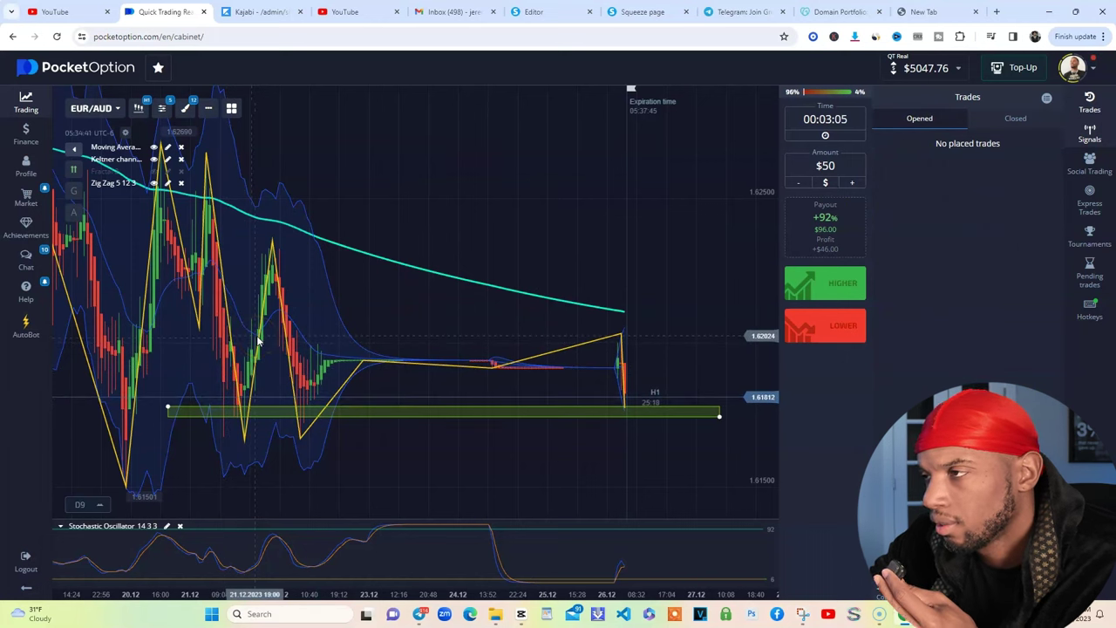
# Step: Nudge the support rectangle slightly up and duplicate it, reshaping the copy into a thin, wide resistance zone around 1.62000
pyautogui.click(175, 186)
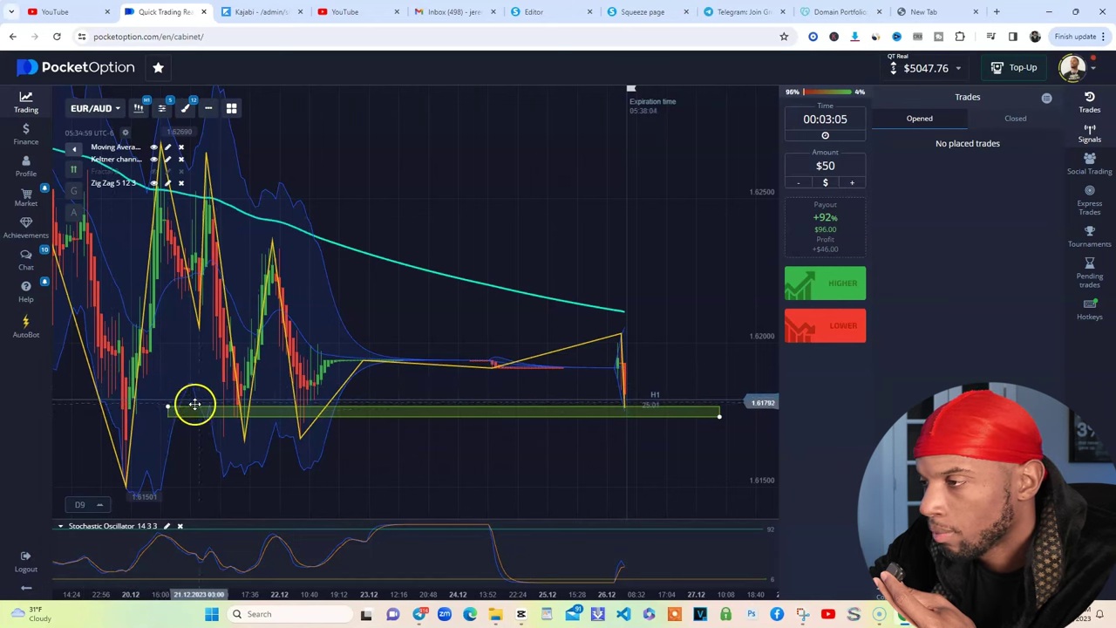
pyautogui.moveTo(174, 405)
pyautogui.mouseDown()
pyautogui.moveTo(125, 406)
pyautogui.moveTo(157, 406)
pyautogui.mouseUp()
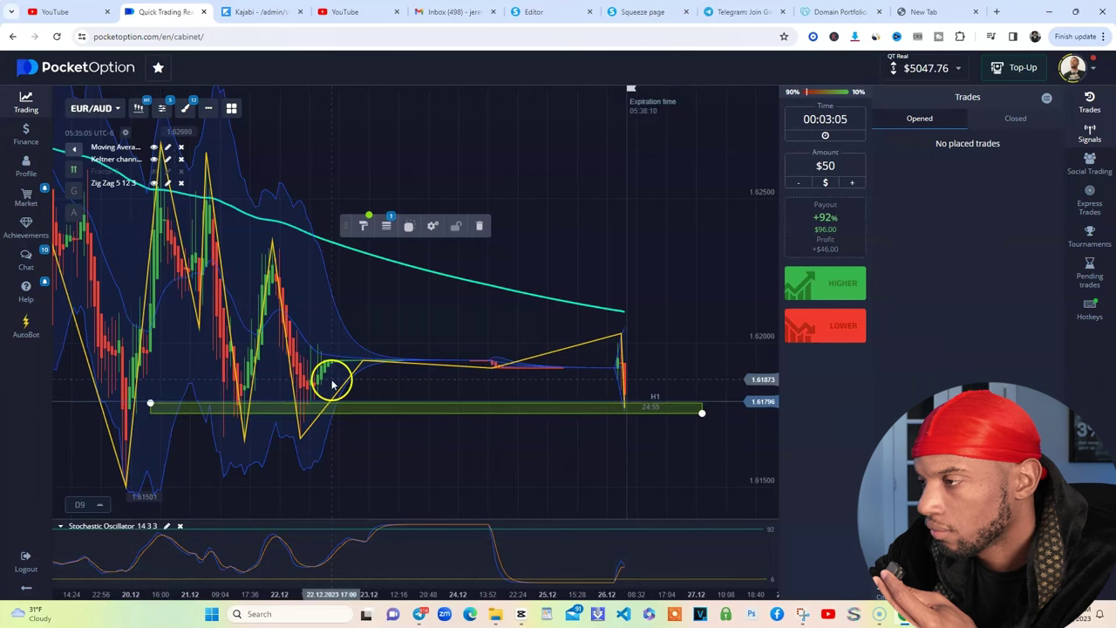
pyautogui.click(406, 223)
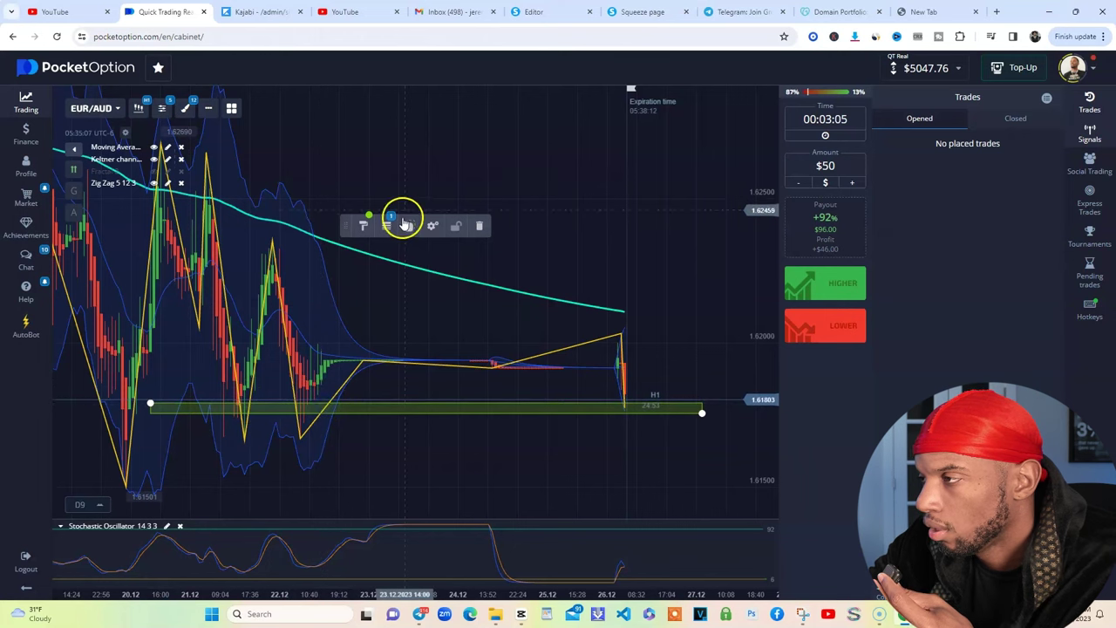
pyautogui.moveTo(560, 270)
pyautogui.mouseDown()
pyautogui.moveTo(314, 341)
pyautogui.moveTo(275, 406)
pyautogui.moveTo(258, 359)
pyautogui.moveTo(242, 350)
pyautogui.moveTo(84, 347)
pyautogui.mouseUp()
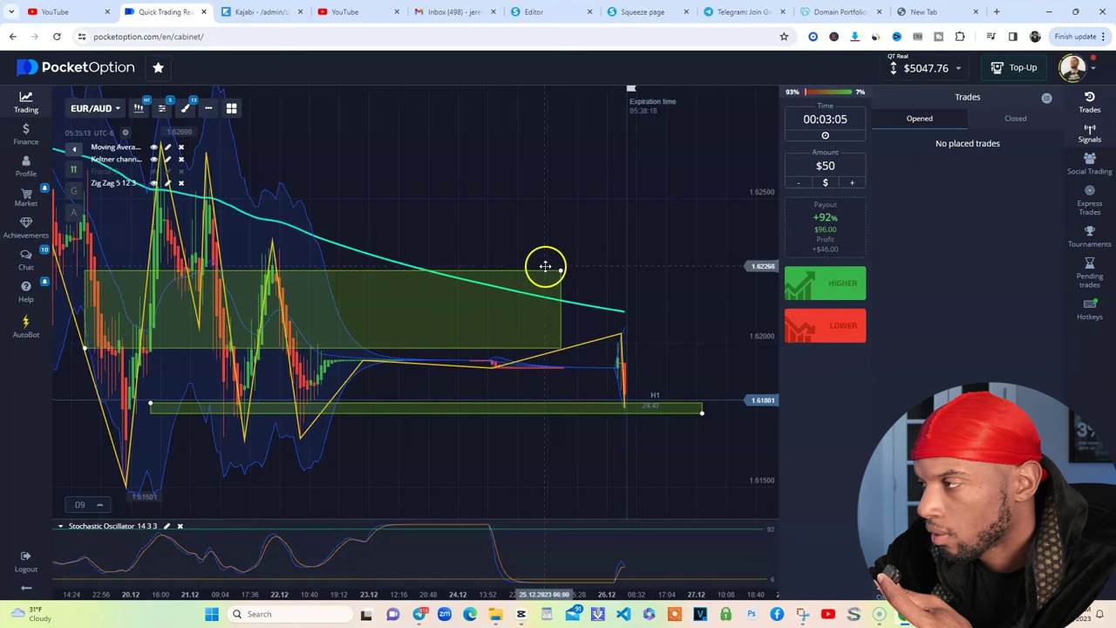
pyautogui.moveTo(560, 270); pyautogui.dragTo(750, 342)
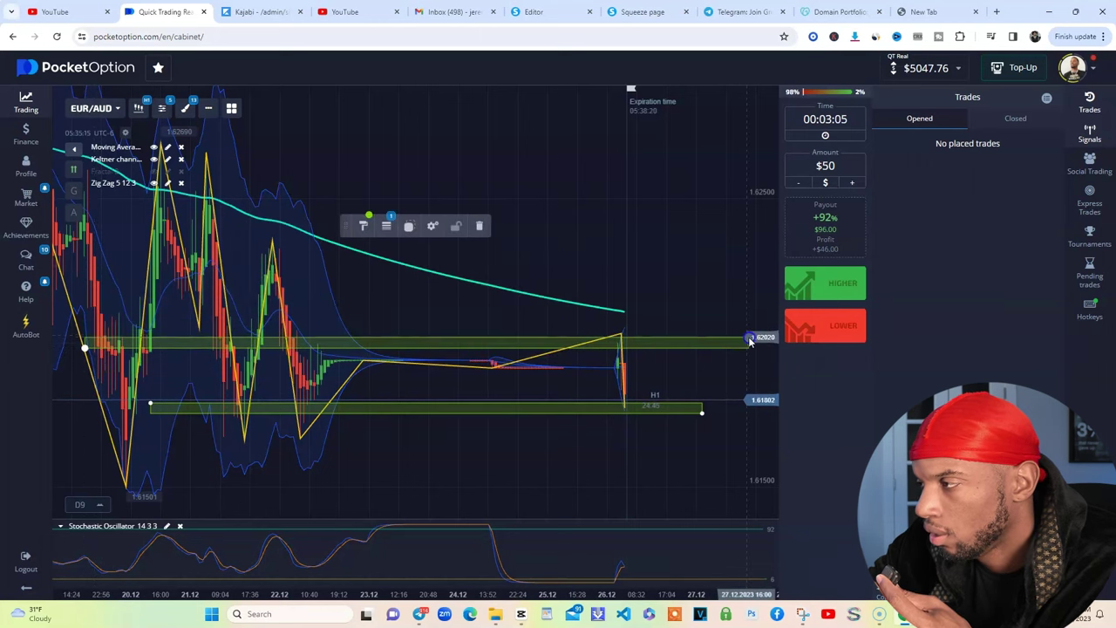
# Step: Switch the EUR/AUD chart from the hourly candles to the M15 time frame
pyautogui.click(159, 87)
pyautogui.click(148, 109)
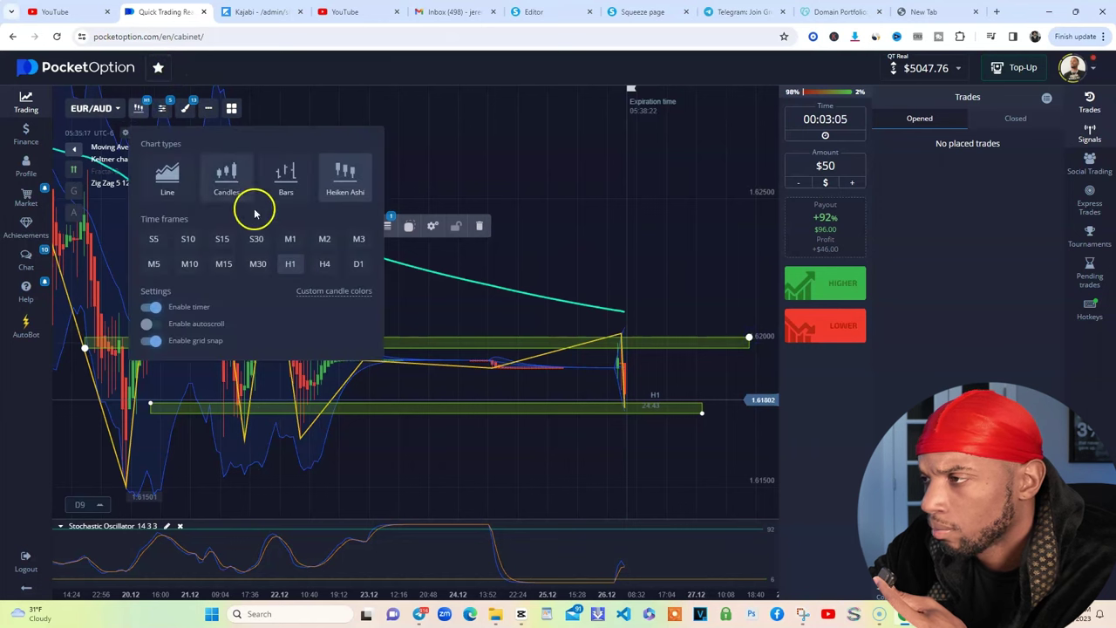
pyautogui.click(223, 264)
pyautogui.click(719, 259)
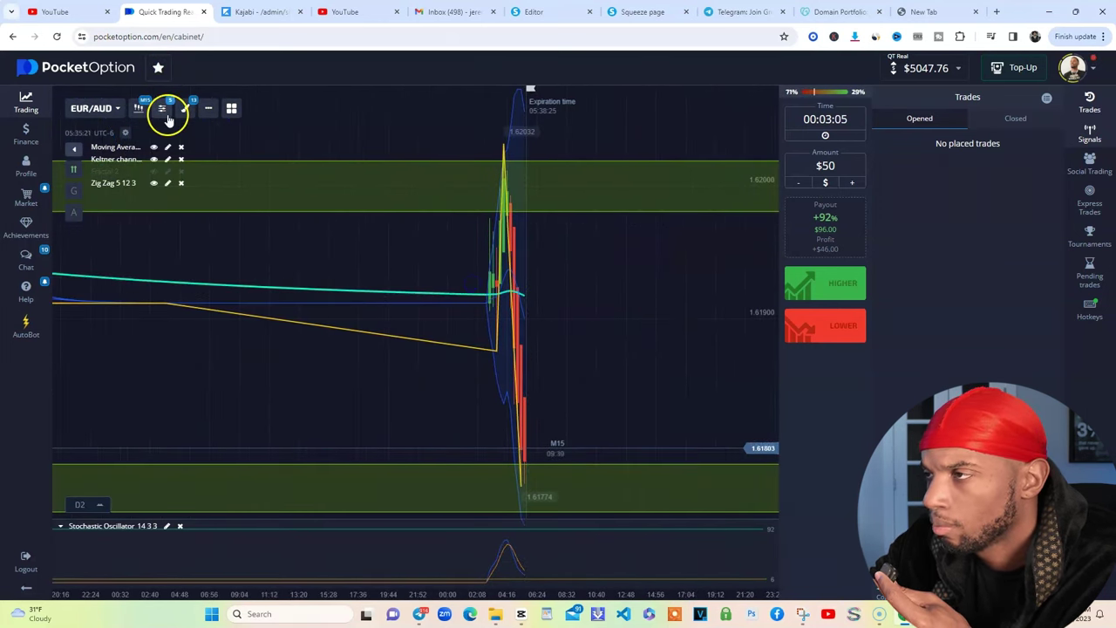
# Step: Set the chart's time frame to M1 to work on the price move between the two green zones
pyautogui.click(139, 108)
pyautogui.click(290, 240)
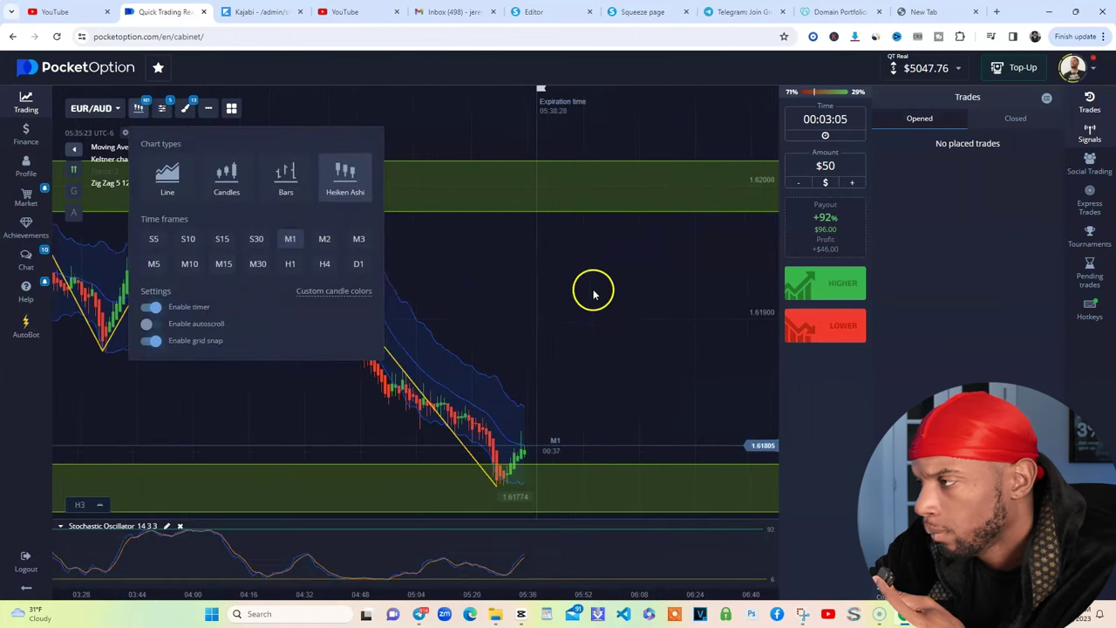
pyautogui.click(476, 311)
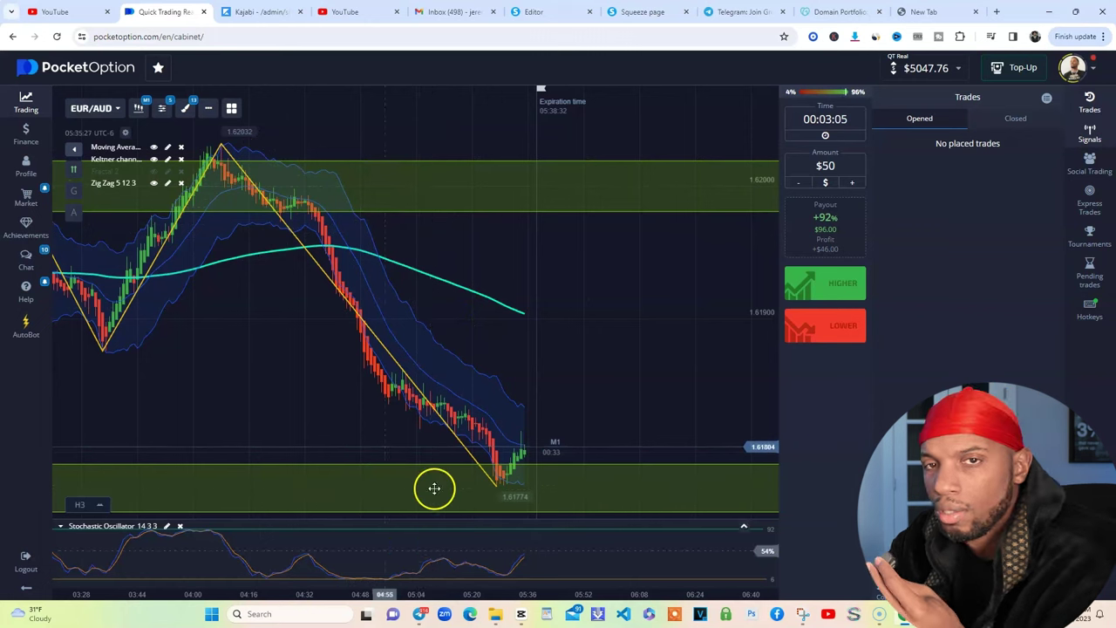
pyautogui.moveTo(349, 357); pyautogui.dragTo(463, 349)
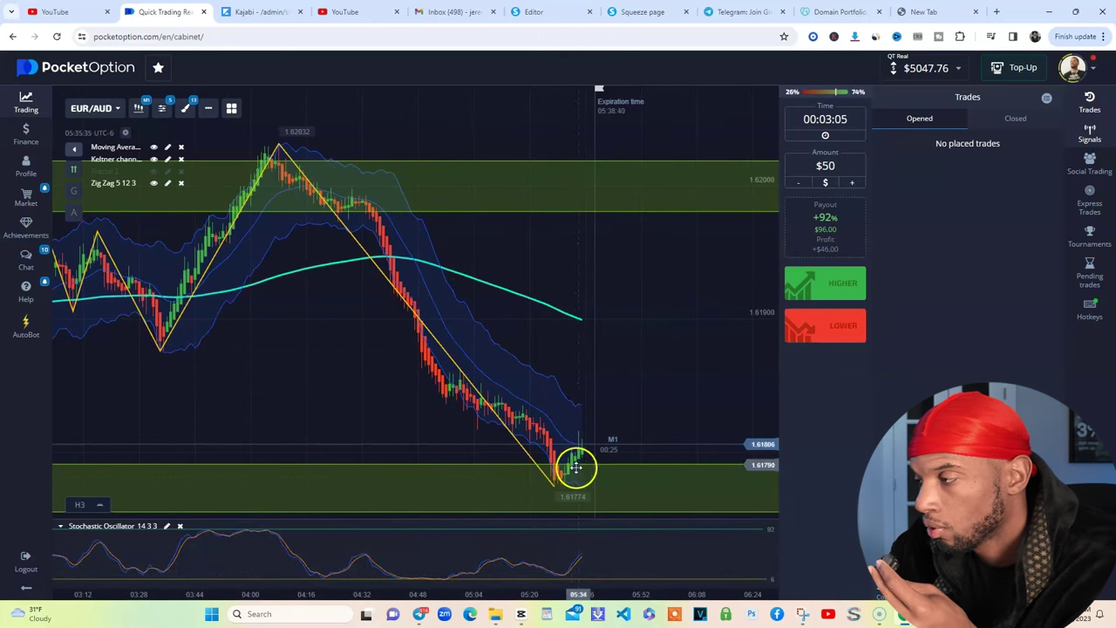
pyautogui.moveTo(484, 375); pyautogui.dragTo(522, 372)
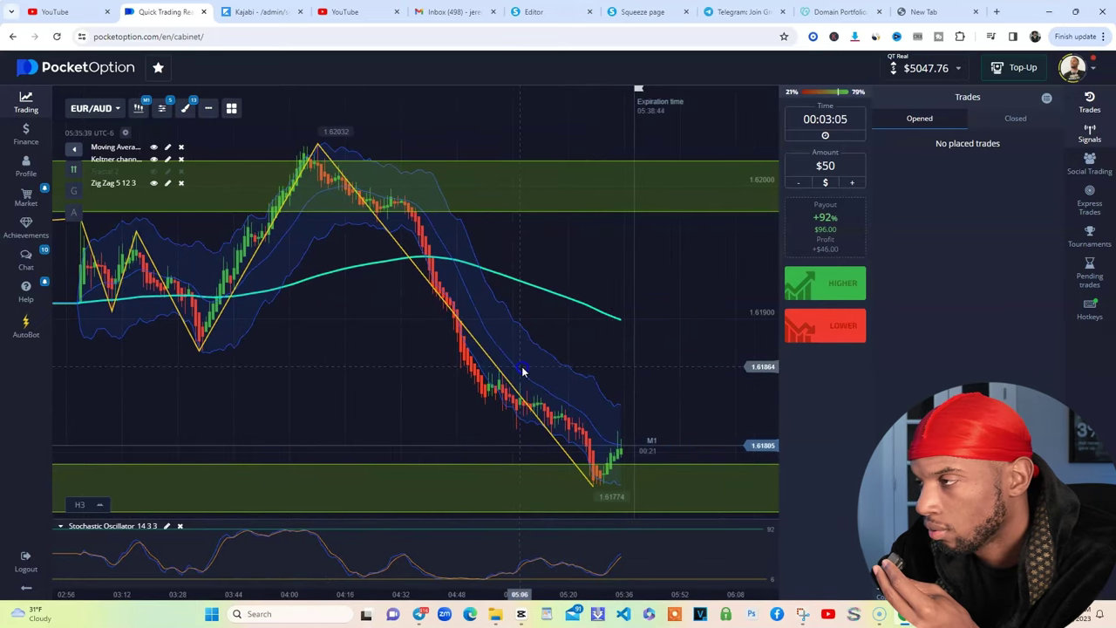
# Step: Add two horizontal lines between the green zones, placing the lower one at the 1.61876 swing low
pyautogui.click(185, 108)
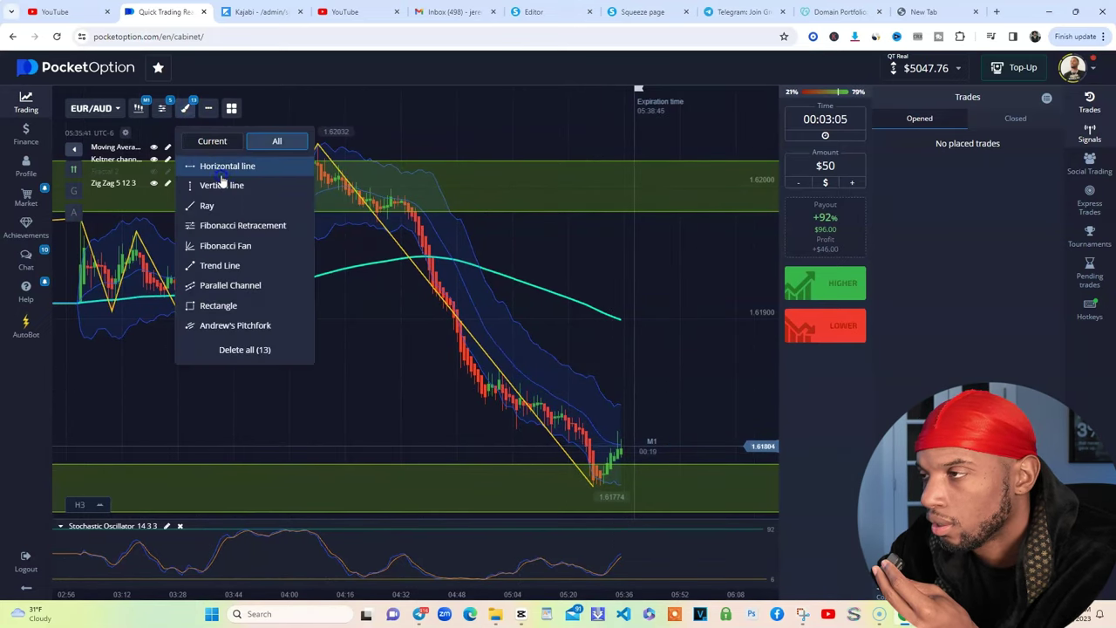
pyautogui.click(222, 167)
pyautogui.click(419, 314)
pyautogui.click(427, 343)
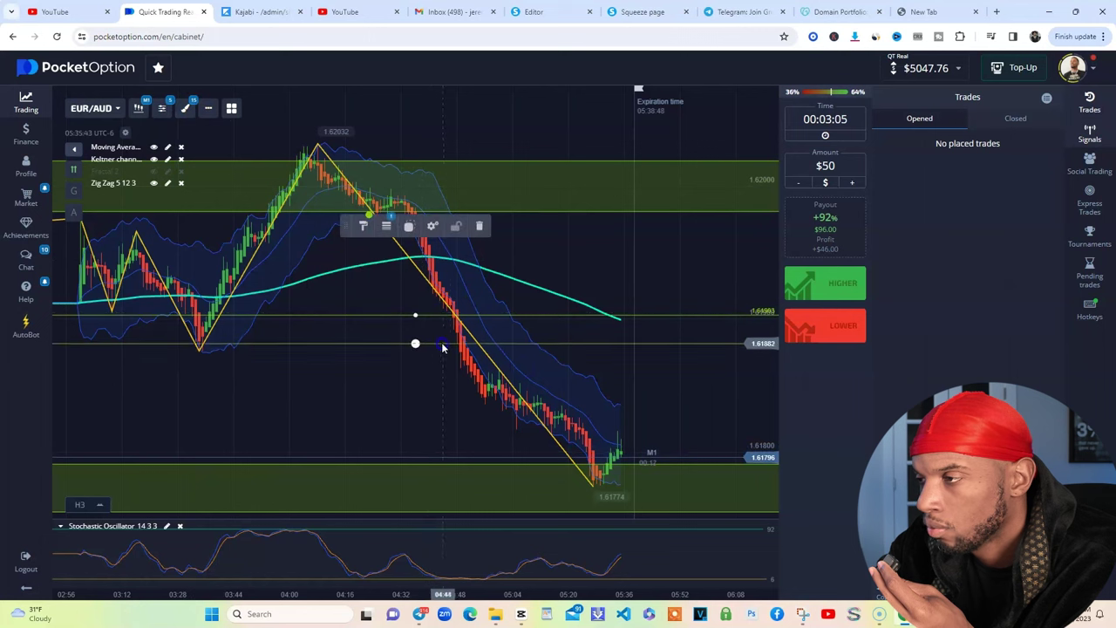
pyautogui.moveTo(442, 346); pyautogui.dragTo(466, 357)
# Step: Format the lower horizontal line in white with a 3px width
pyautogui.click(422, 230)
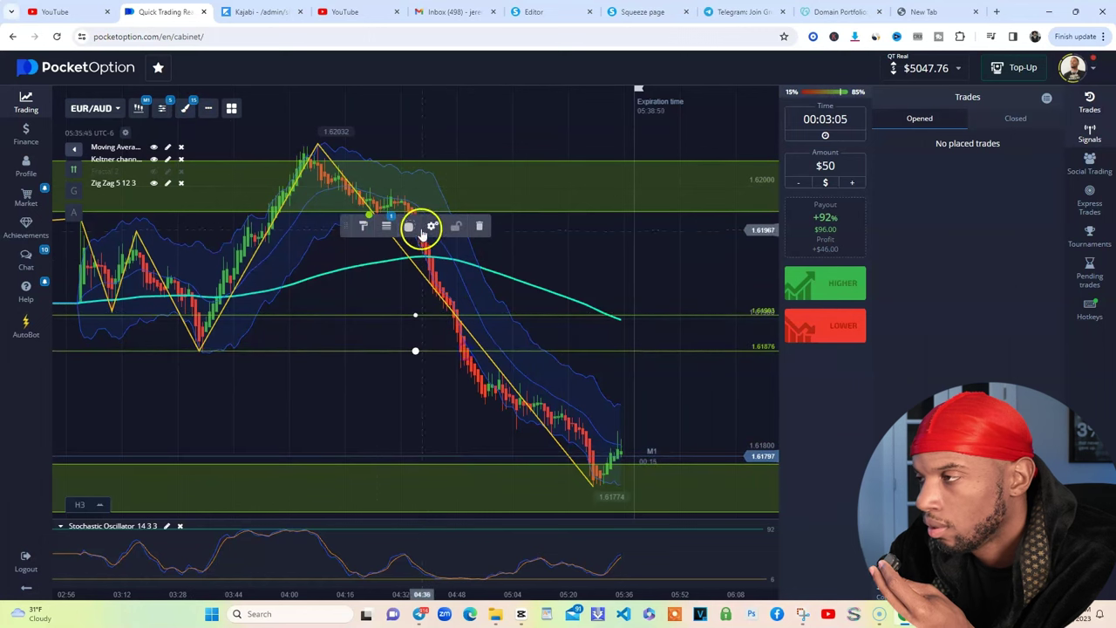
pyautogui.click(363, 226)
pyautogui.click(364, 288)
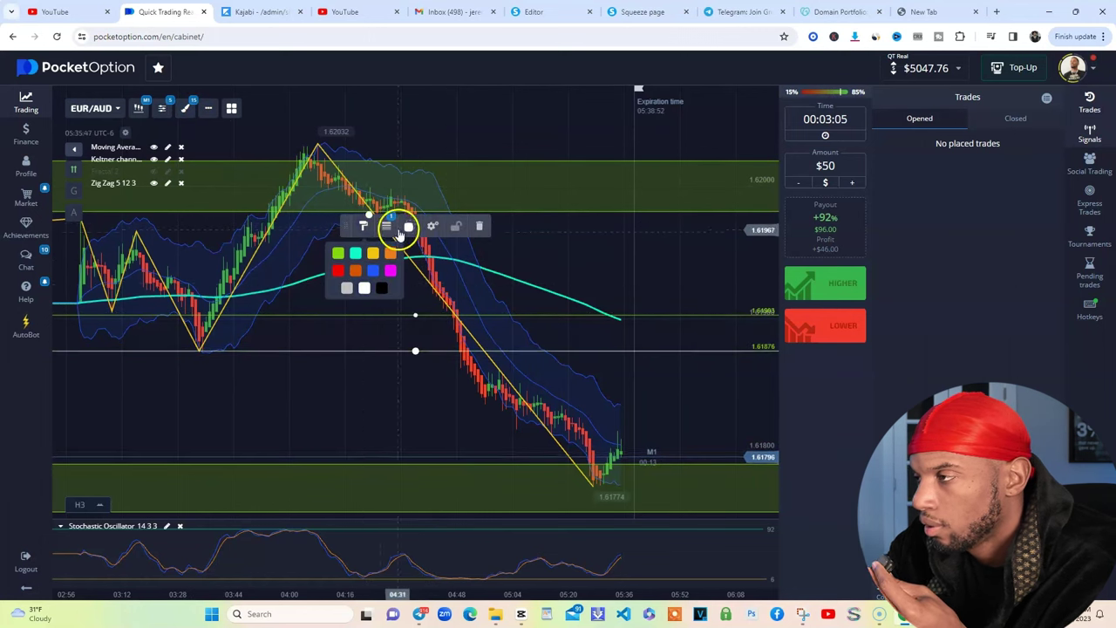
pyautogui.click(408, 226)
pyautogui.click(403, 252)
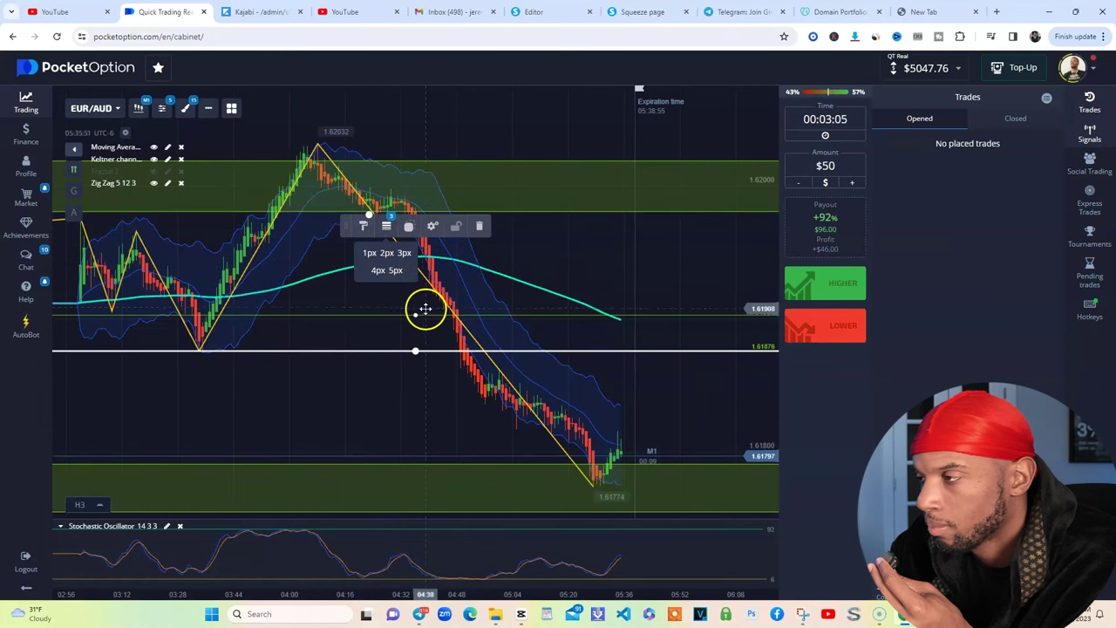
# Step: Move the upper horizontal line to 1.61906, level with the earlier swing low
pyautogui.click(416, 311)
pyautogui.rightClick(417, 311)
pyautogui.click(413, 312)
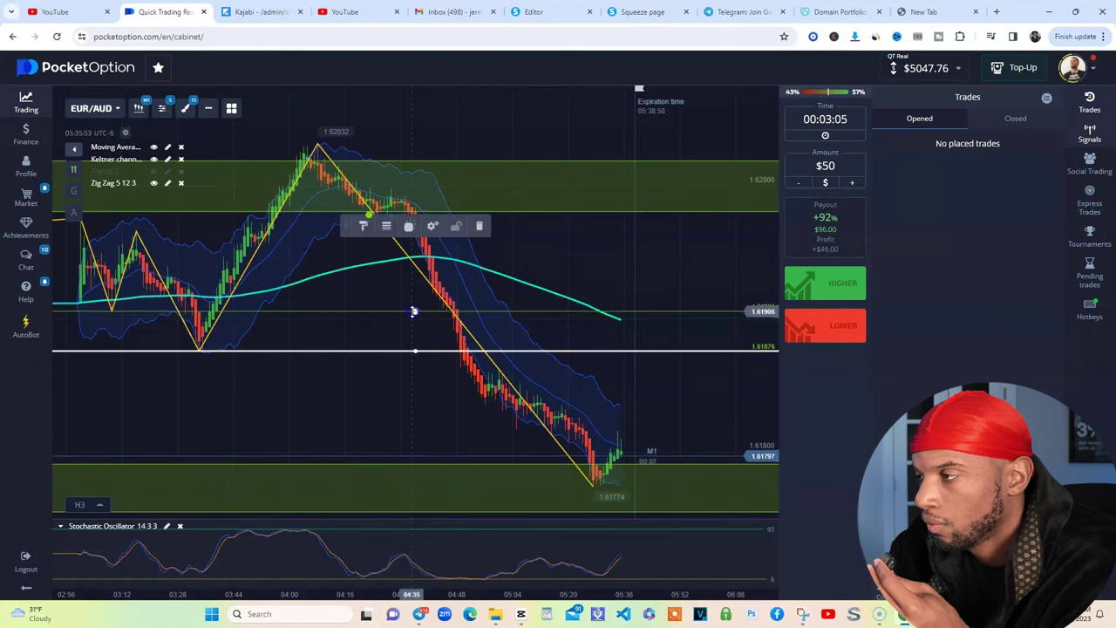
# Step: Format the upper horizontal line in white with a 3px width to match the lower one
pyautogui.click(374, 244)
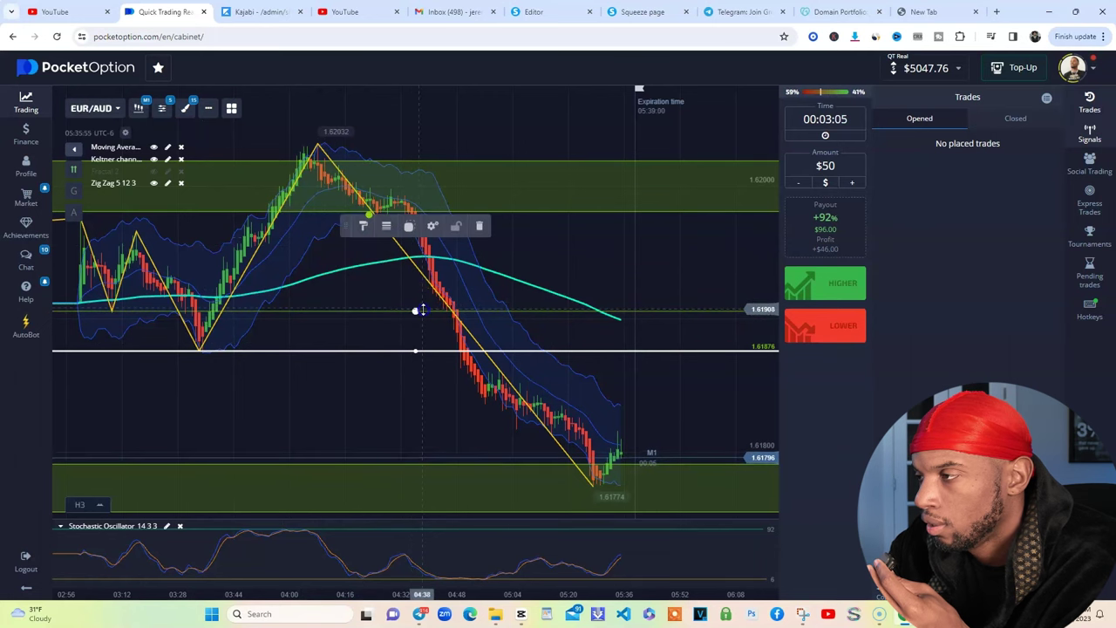
pyautogui.click(374, 242)
pyautogui.click(365, 229)
pyautogui.click(364, 284)
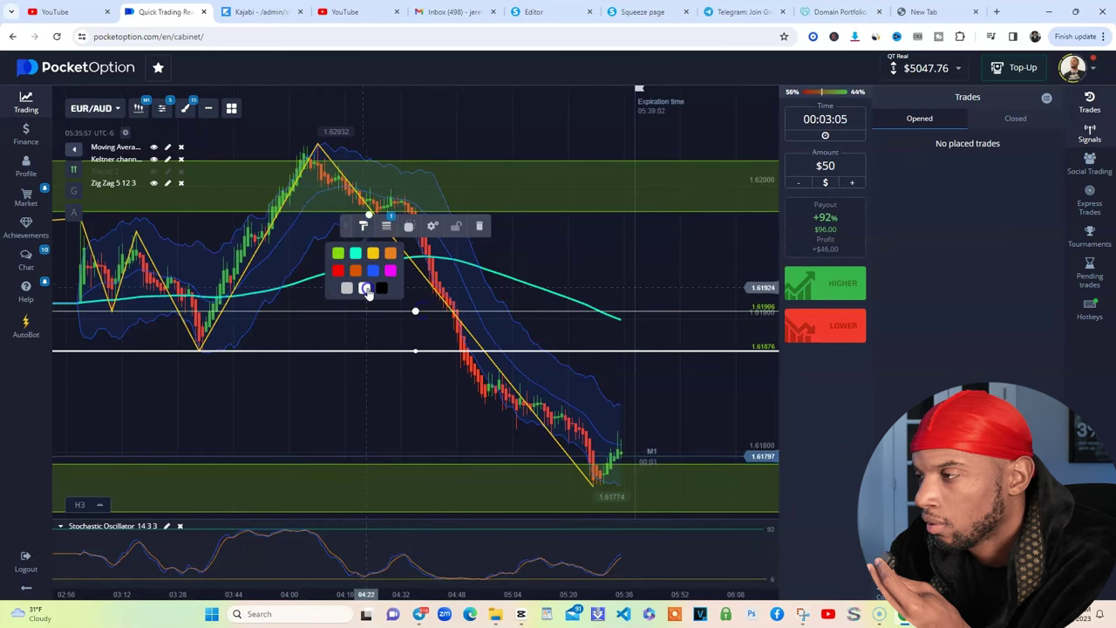
pyautogui.click(387, 226)
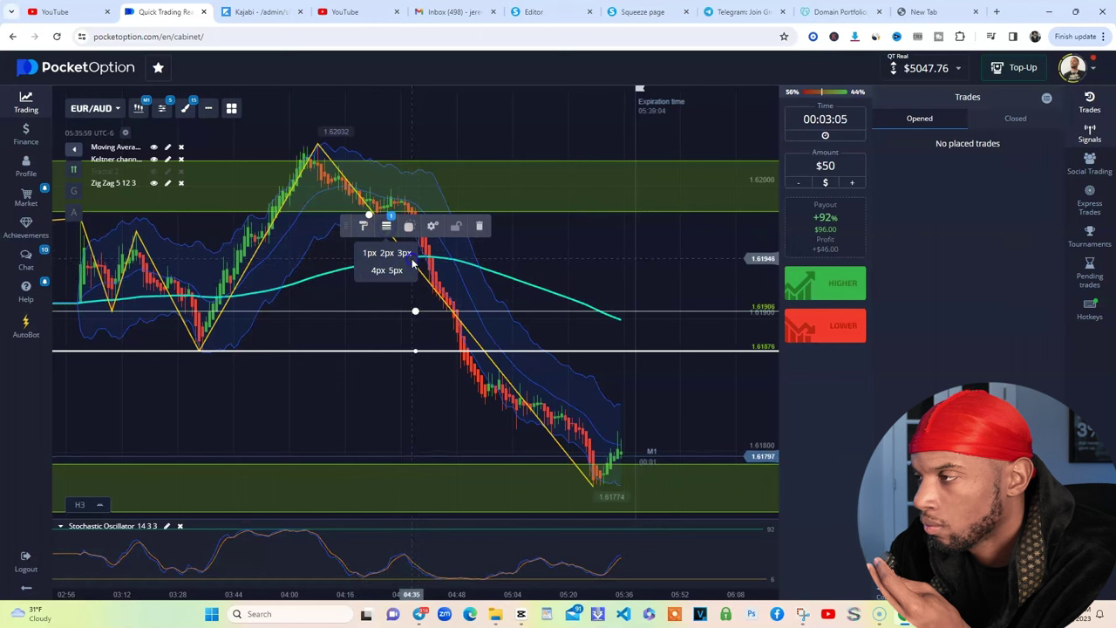
pyautogui.click(406, 252)
pyautogui.click(577, 274)
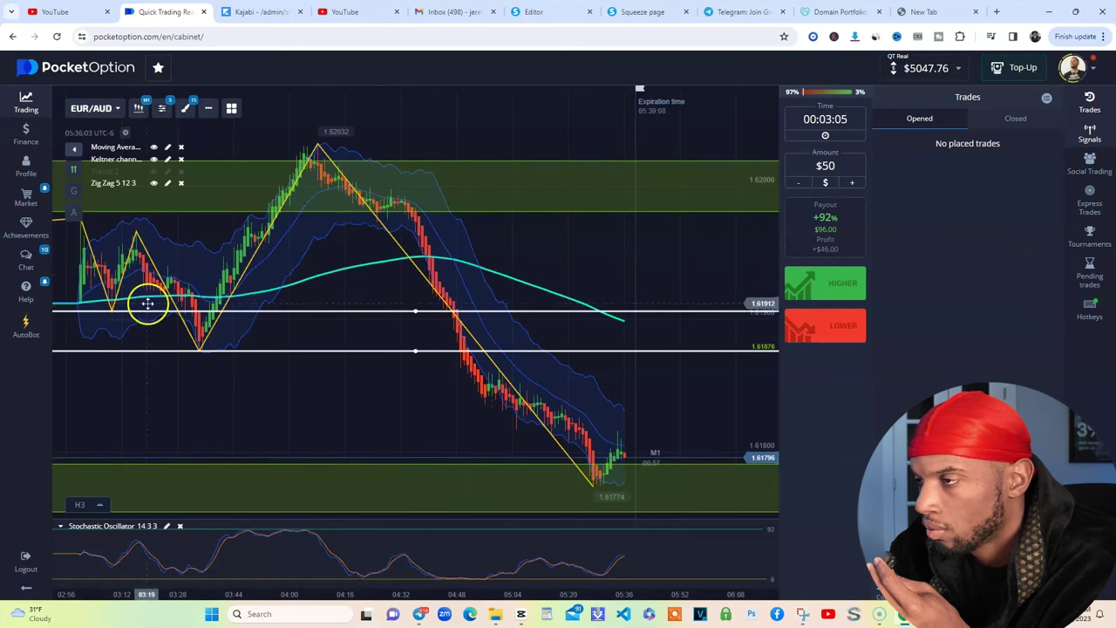
# Step: Set the chart's time frame to M15 to check the marked zones and white levels against the wider price history
pyautogui.click(667, 448)
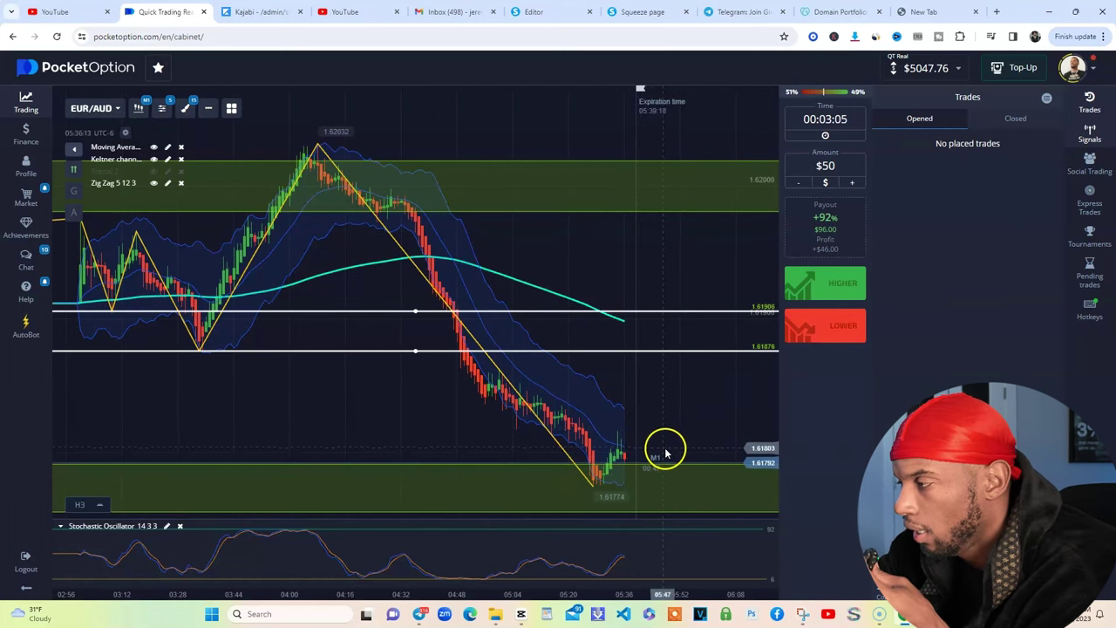
pyautogui.click(141, 108)
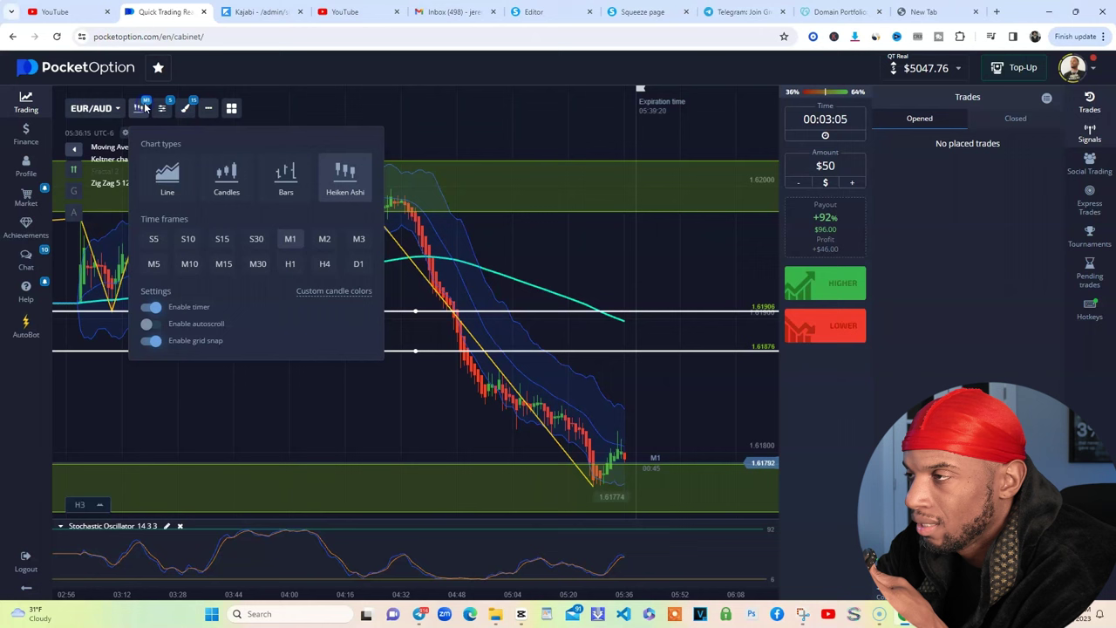
pyautogui.click(223, 264)
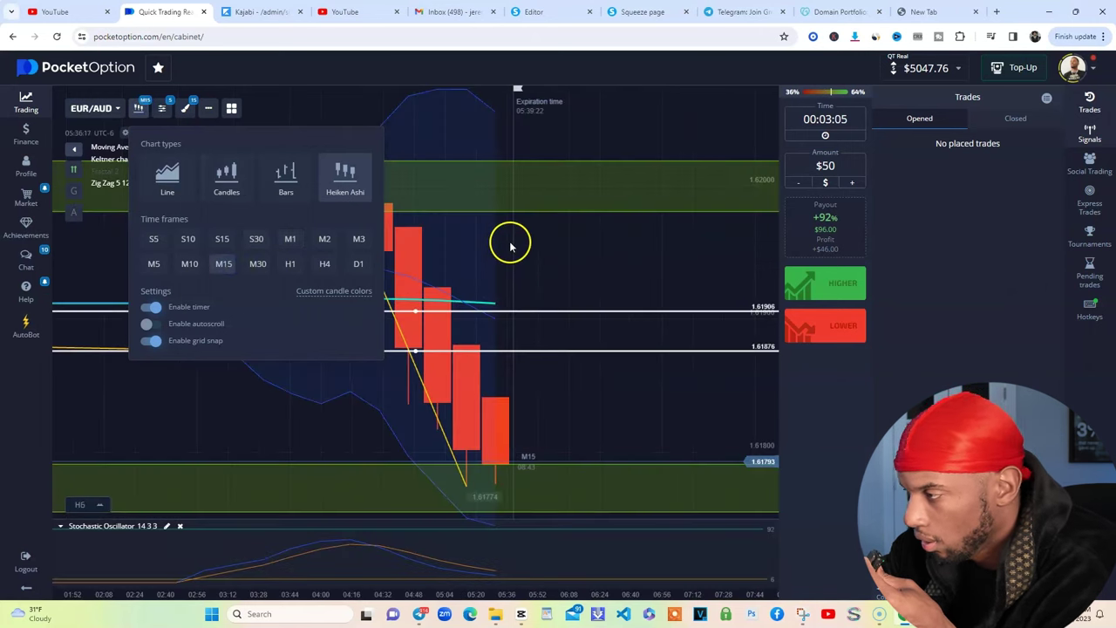
pyautogui.click(511, 246)
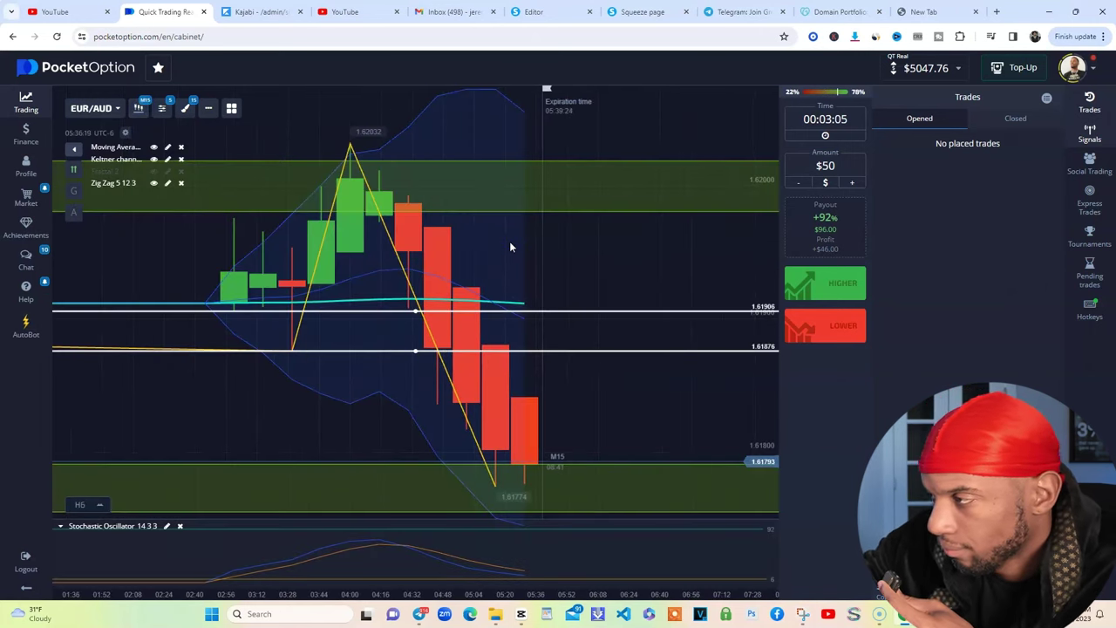
pyautogui.scroll(-10, 509, 241)
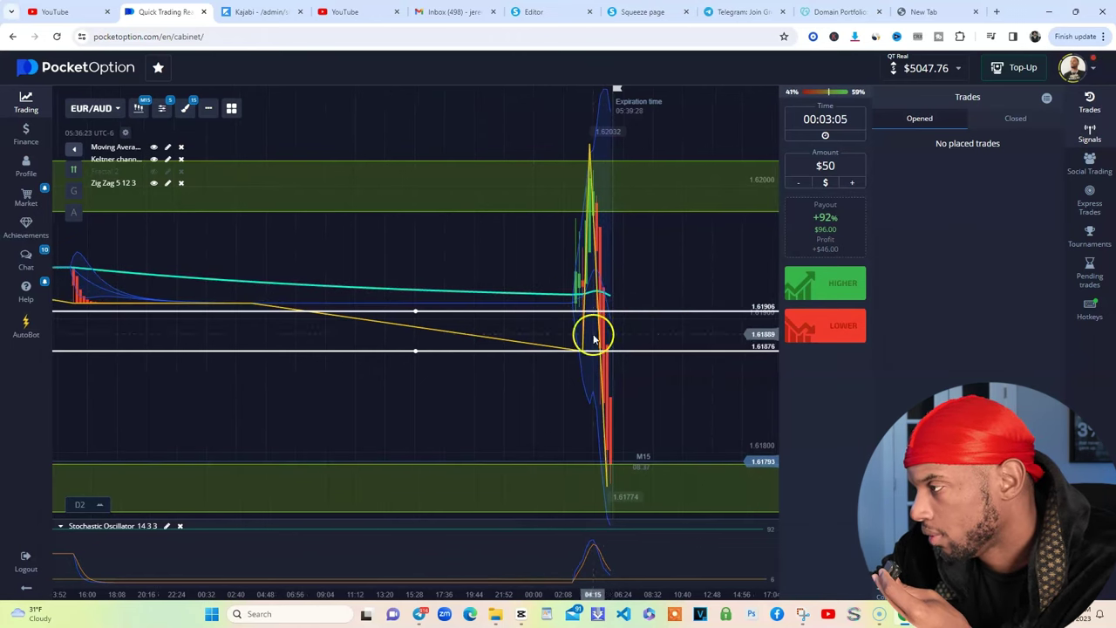
pyautogui.click(639, 464)
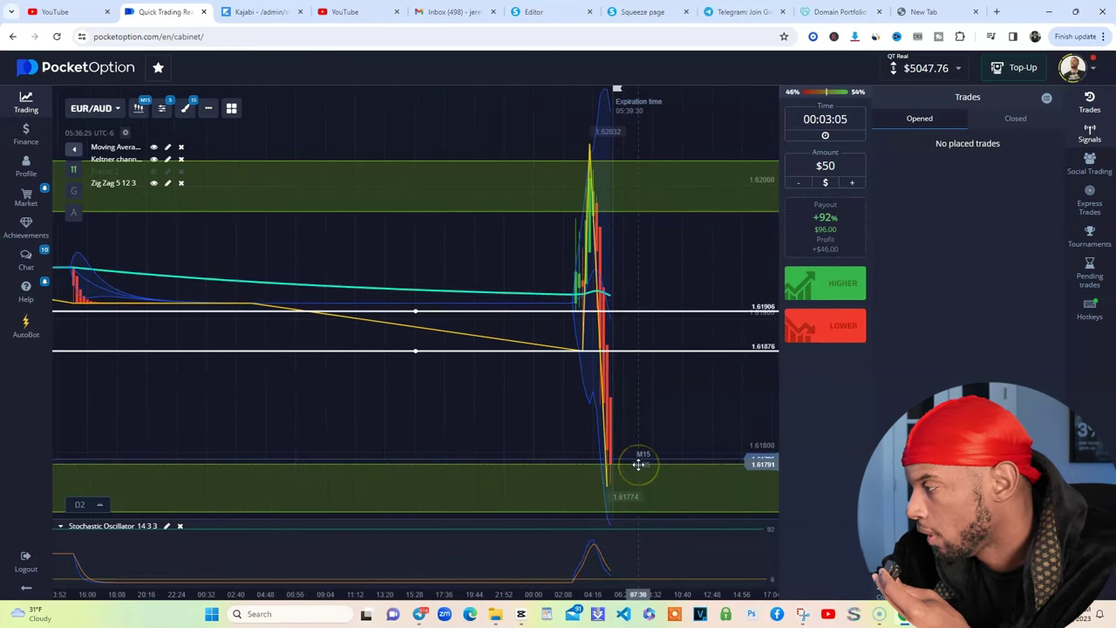
# Step: Set the EUR/AUD chart's time frame back to M1
pyautogui.click(140, 108)
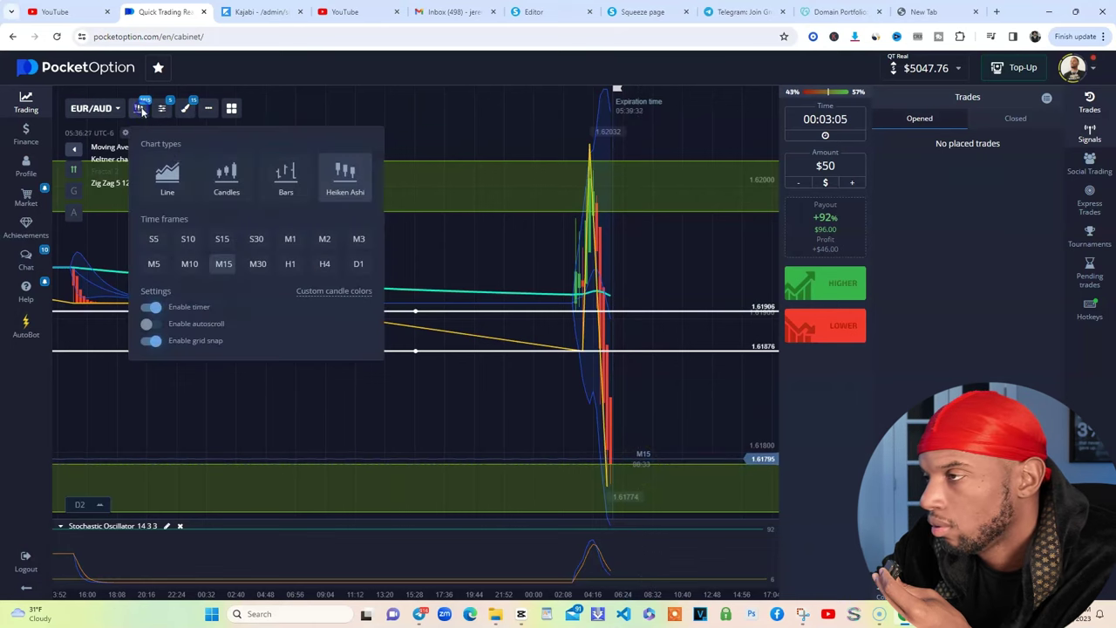
pyautogui.click(290, 247)
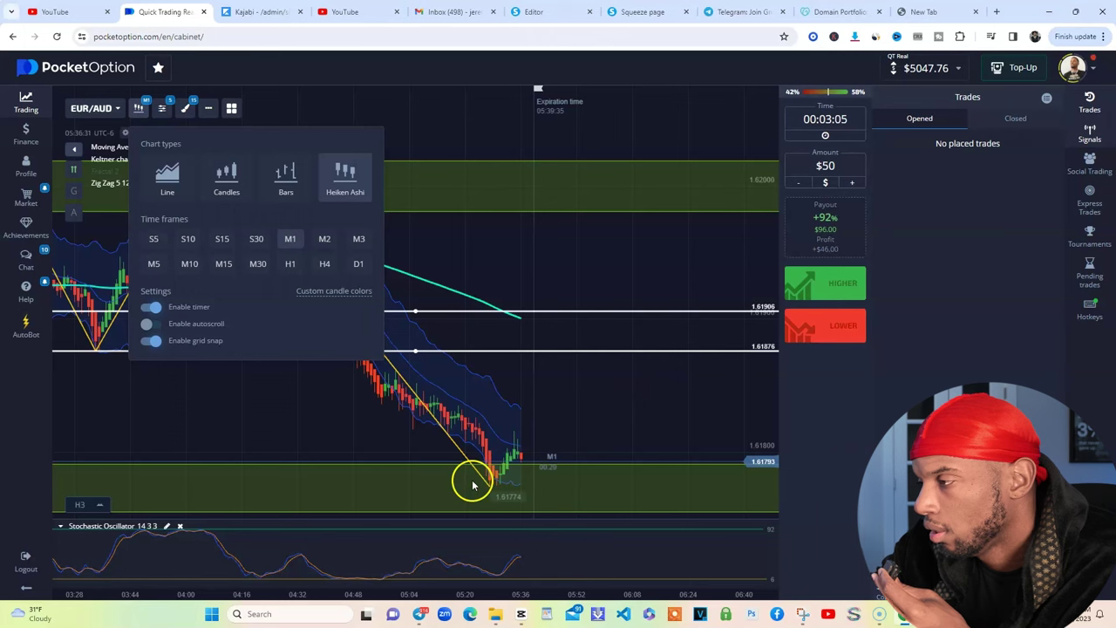
# Step: Set the trade's expiration time to 00:02:00 and open a $50 Higher trade on EUR/AUD
pyautogui.click(849, 128)
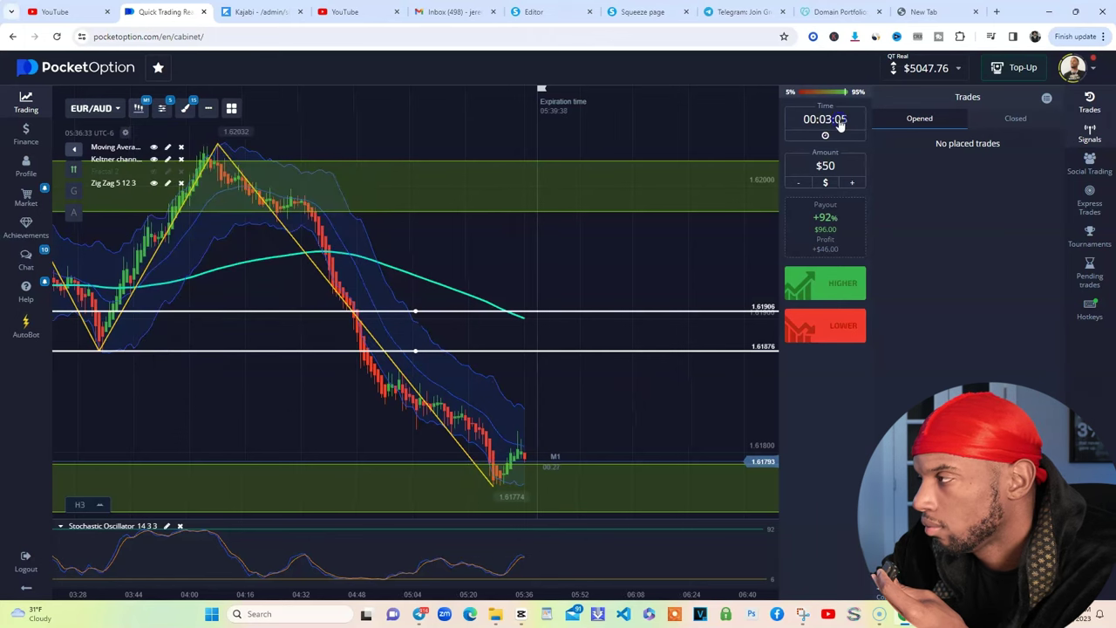
pyautogui.click(751, 137)
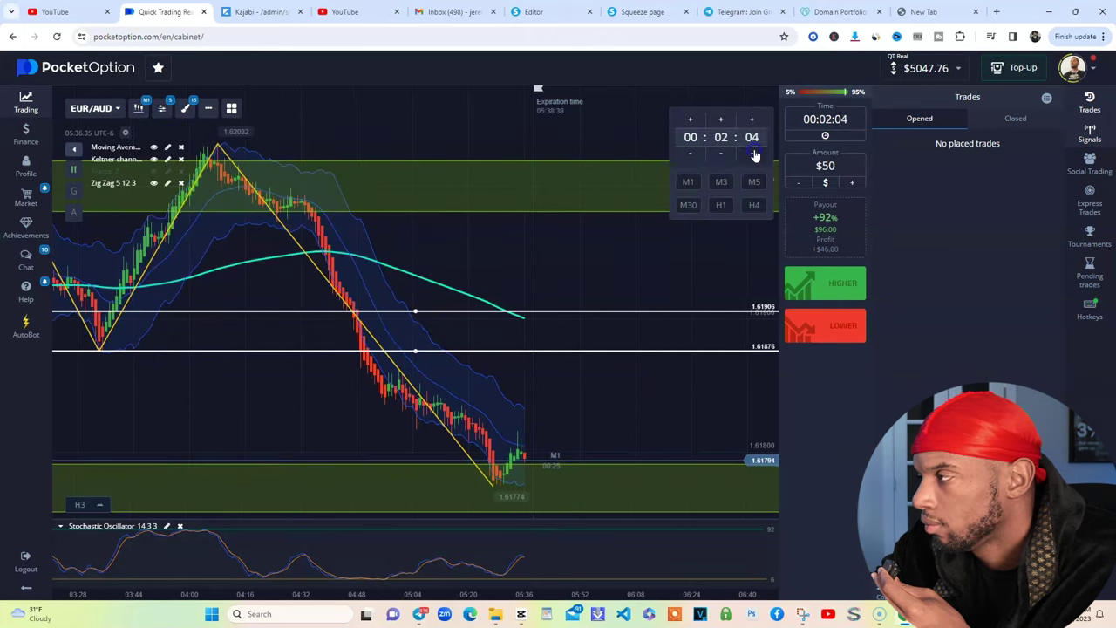
pyautogui.click(755, 155)
pyautogui.click(755, 155)
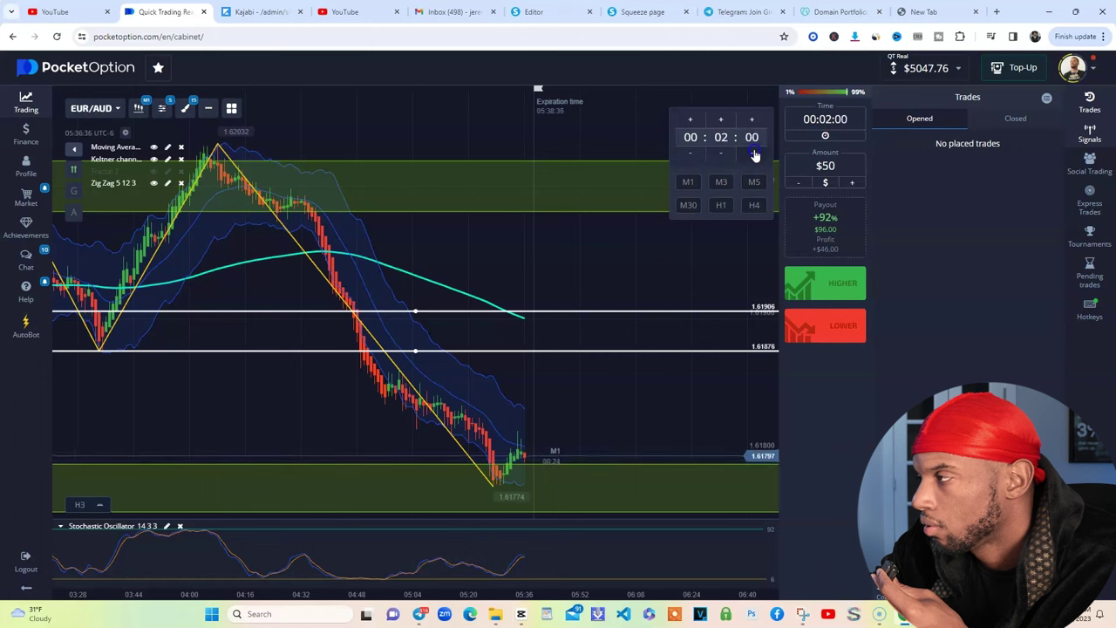
pyautogui.click(842, 279)
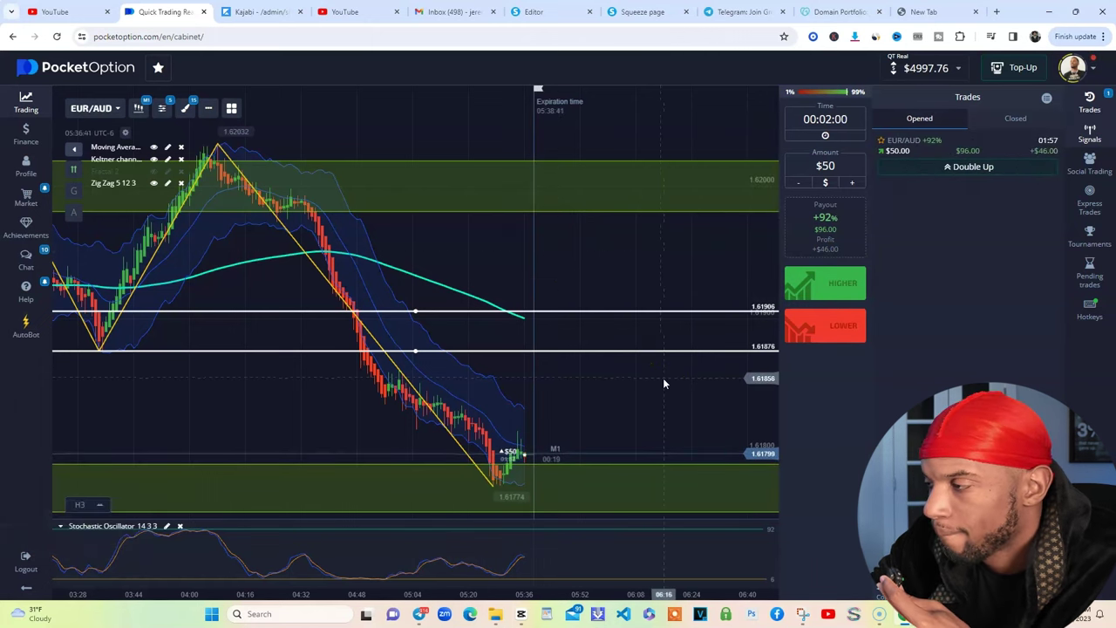
# Step: Follow the open EUR/AUD trade until it expires, examining price action near the support zone up close and against the wider chart
pyautogui.click(446, 345)
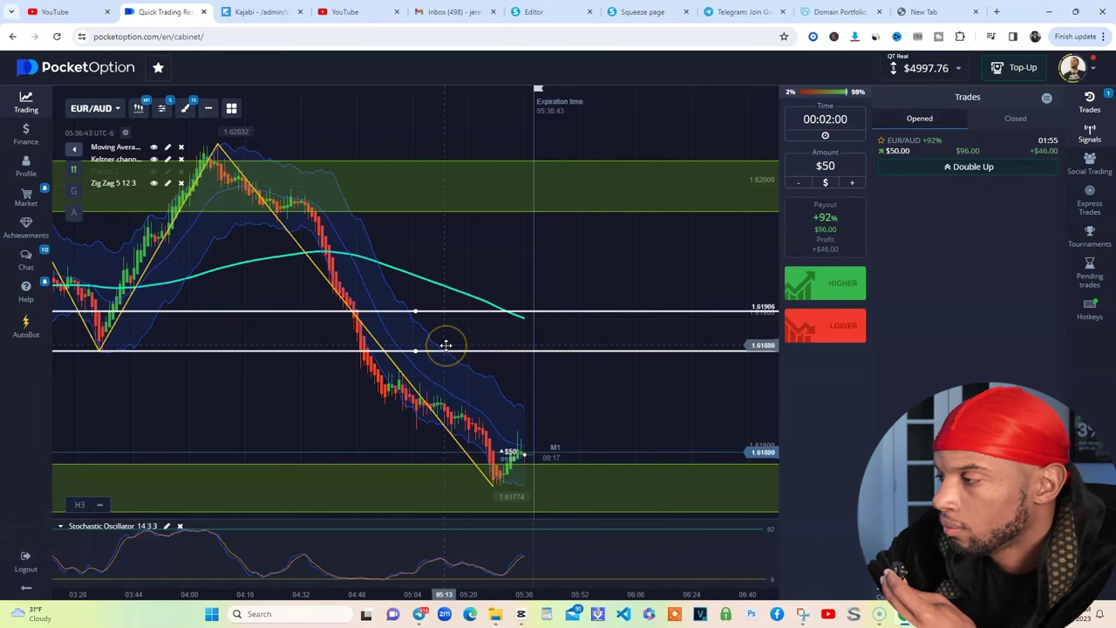
pyautogui.scroll(5, 446, 345)
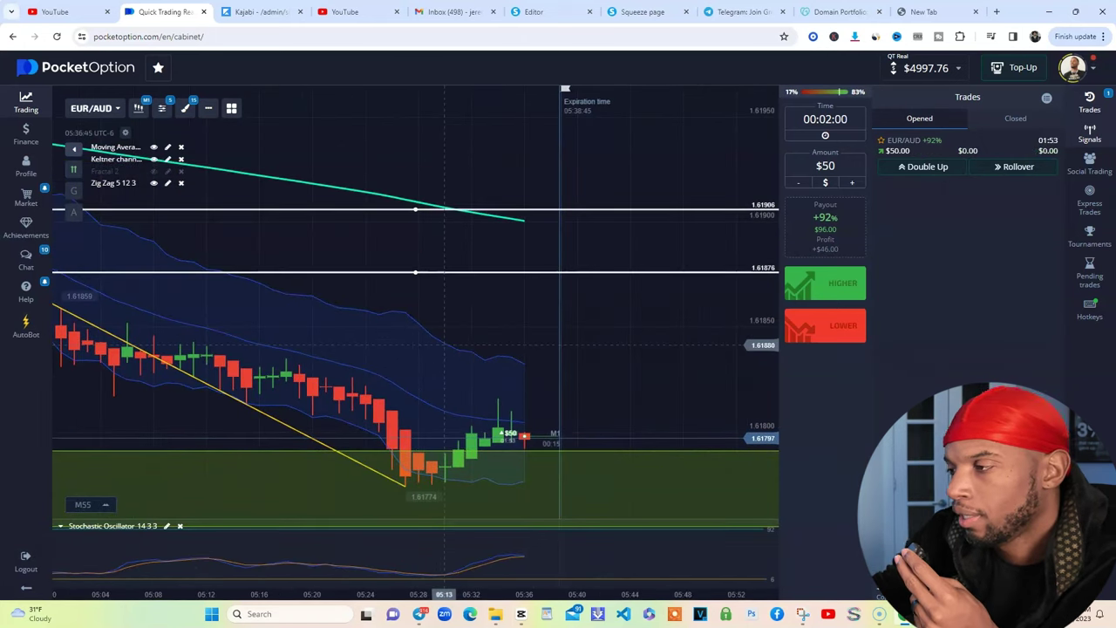
pyautogui.click(510, 496)
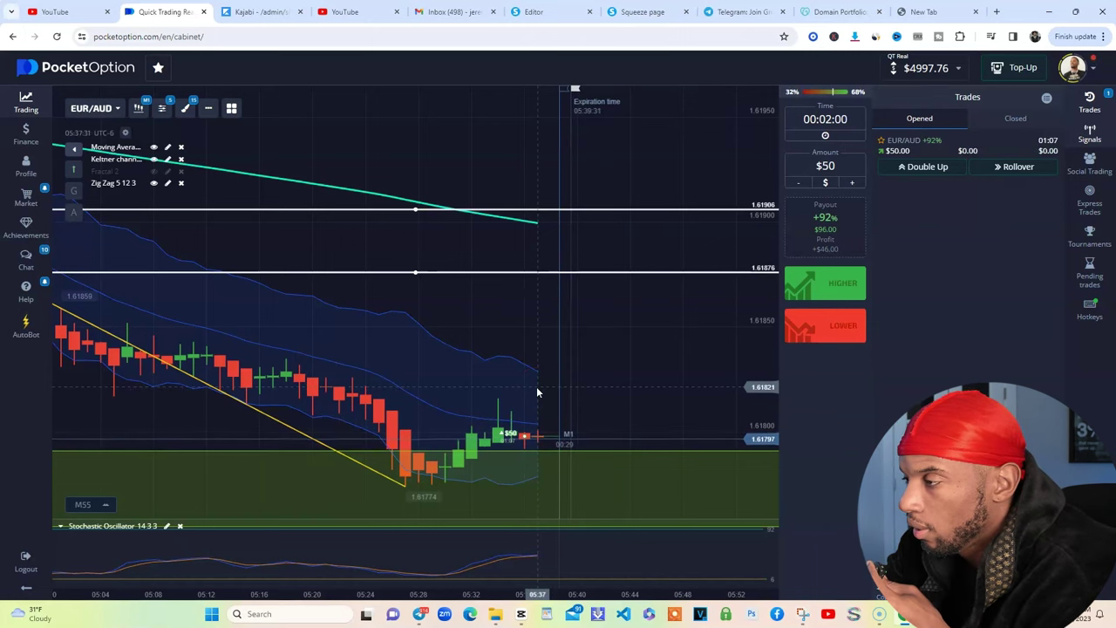
pyautogui.click(454, 394)
pyautogui.scroll(-5, 454, 394)
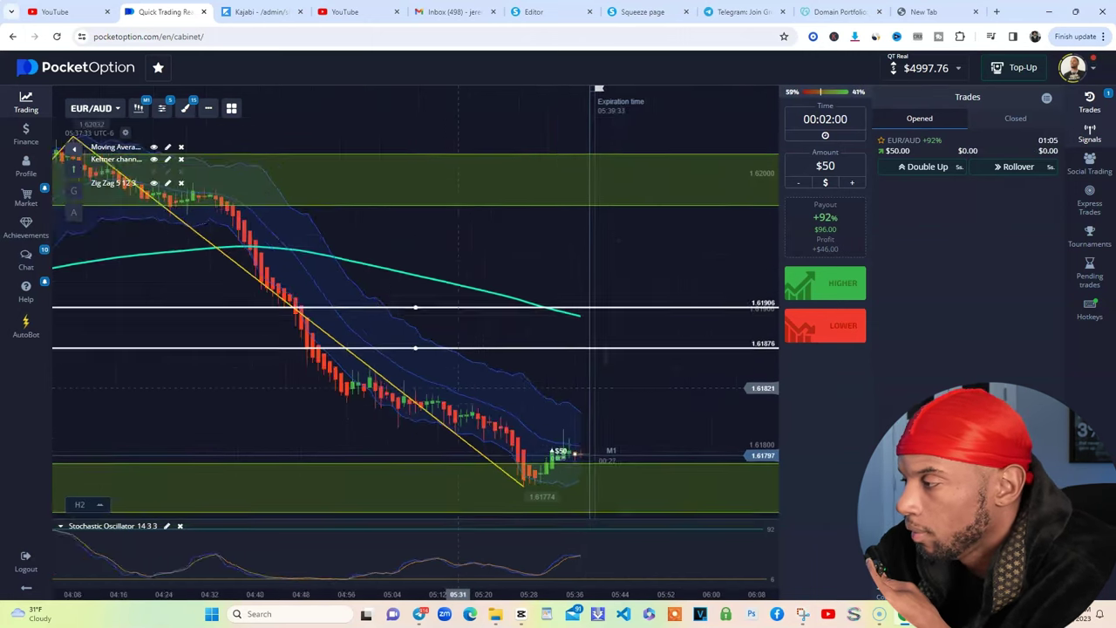
pyautogui.click(414, 377)
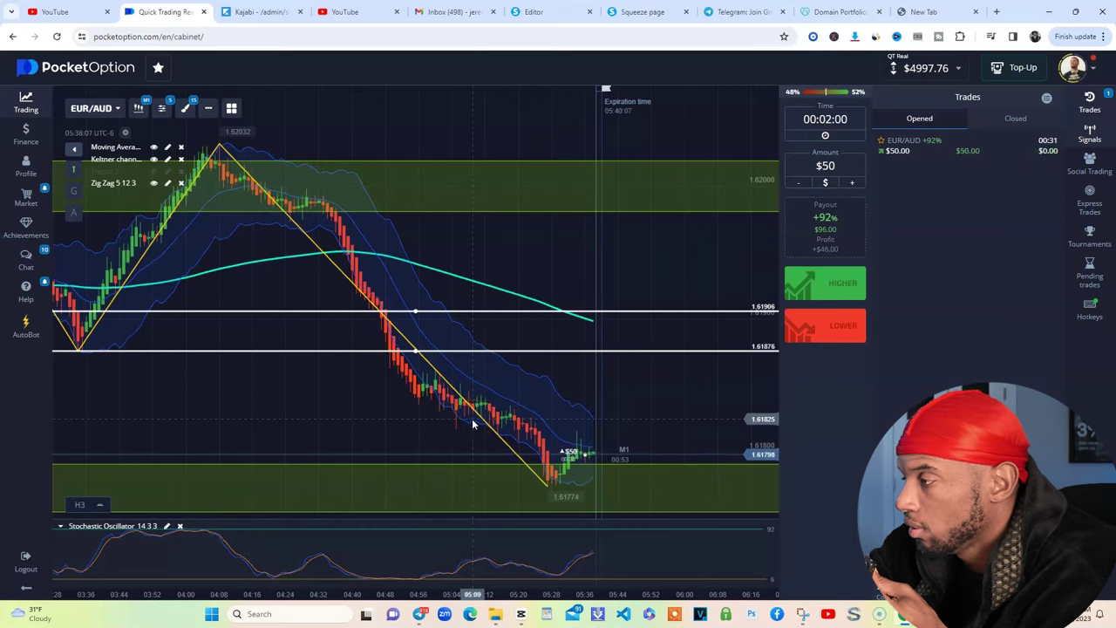
pyautogui.scroll(5, 472, 421)
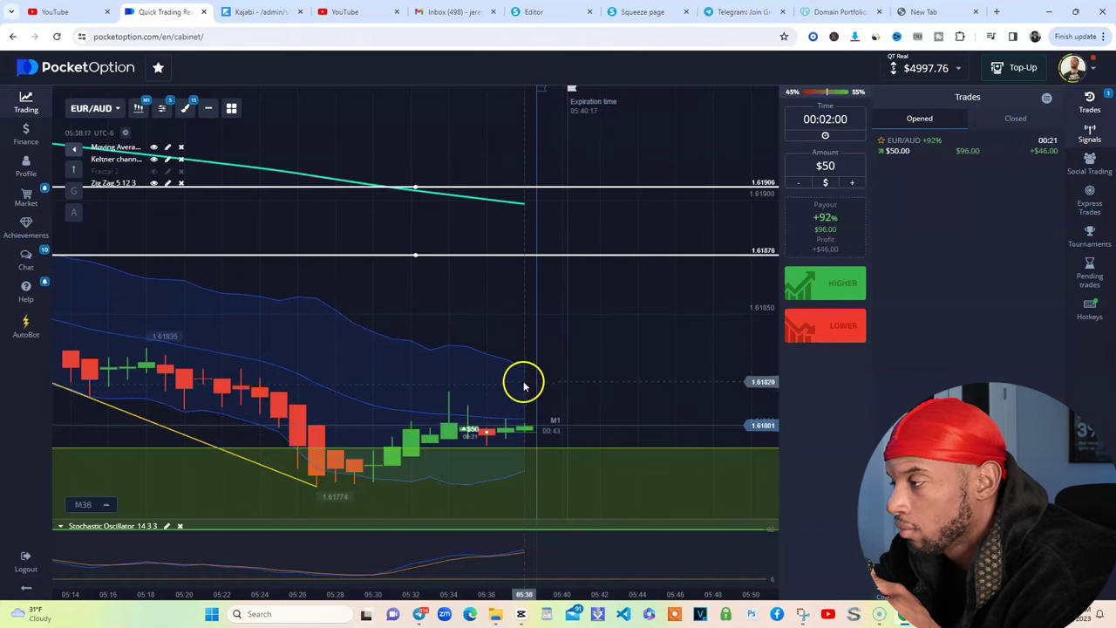
pyautogui.scroll(3, 380, 332)
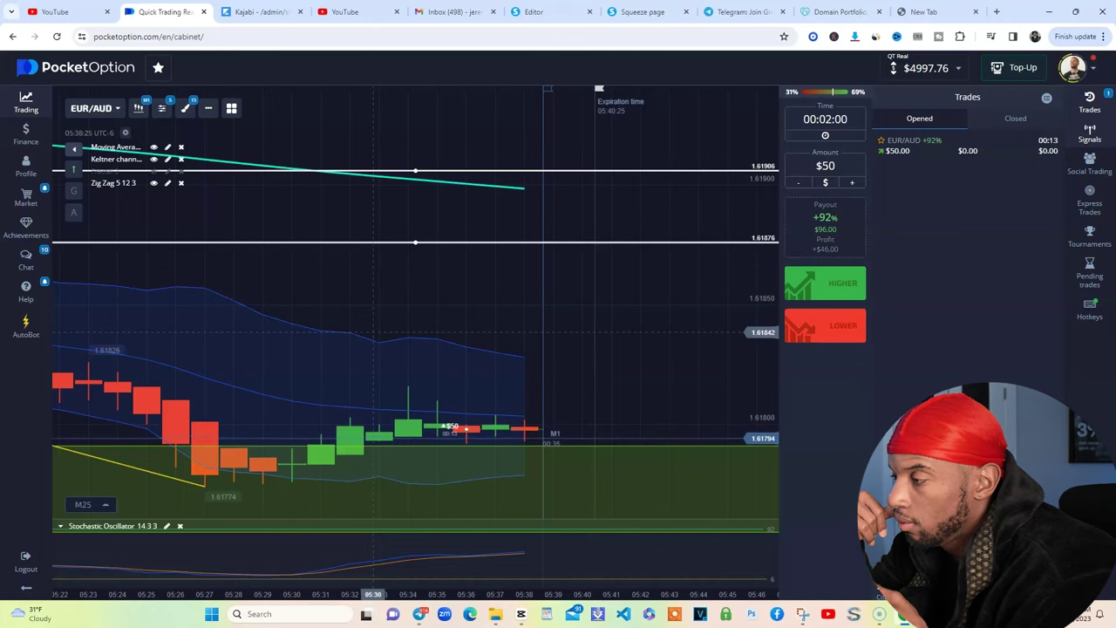
pyautogui.scroll(-5, 375, 331)
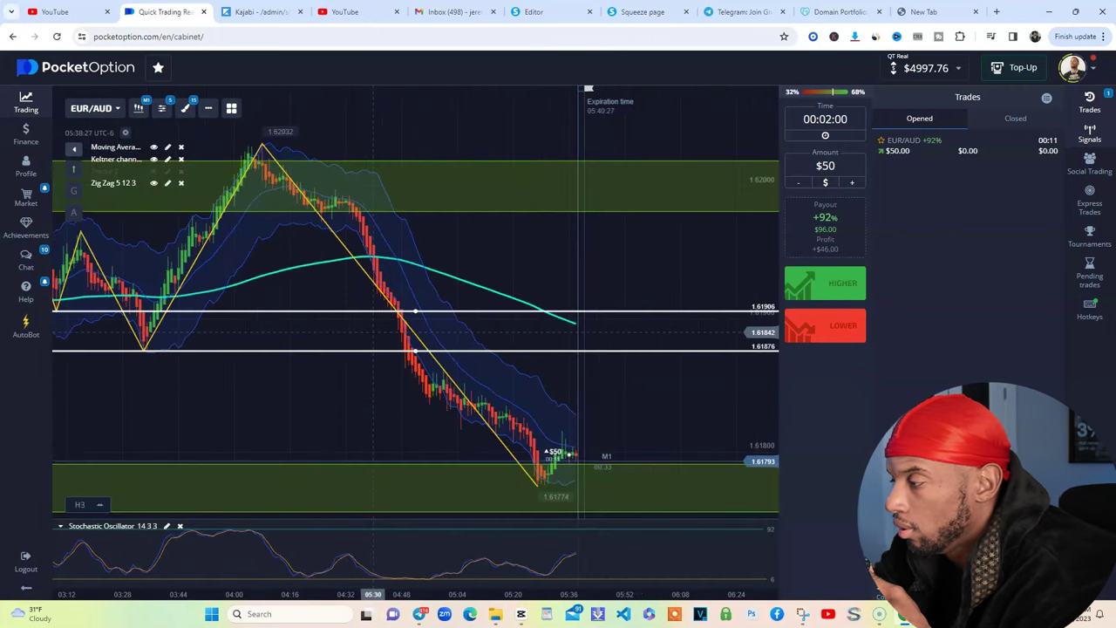
pyautogui.click(398, 370)
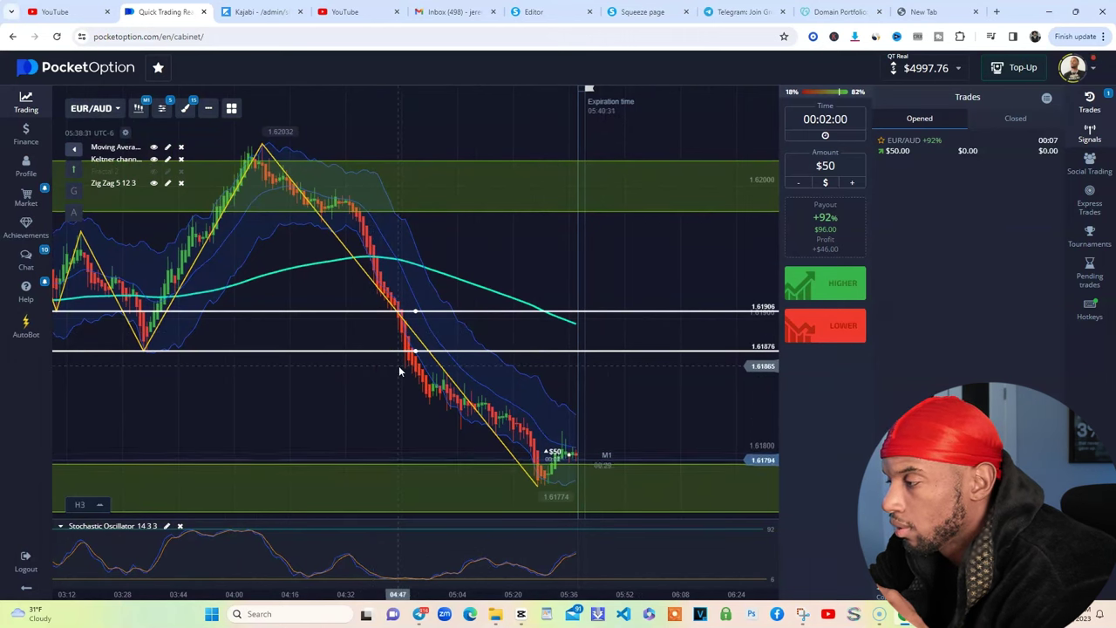
pyautogui.click(349, 247)
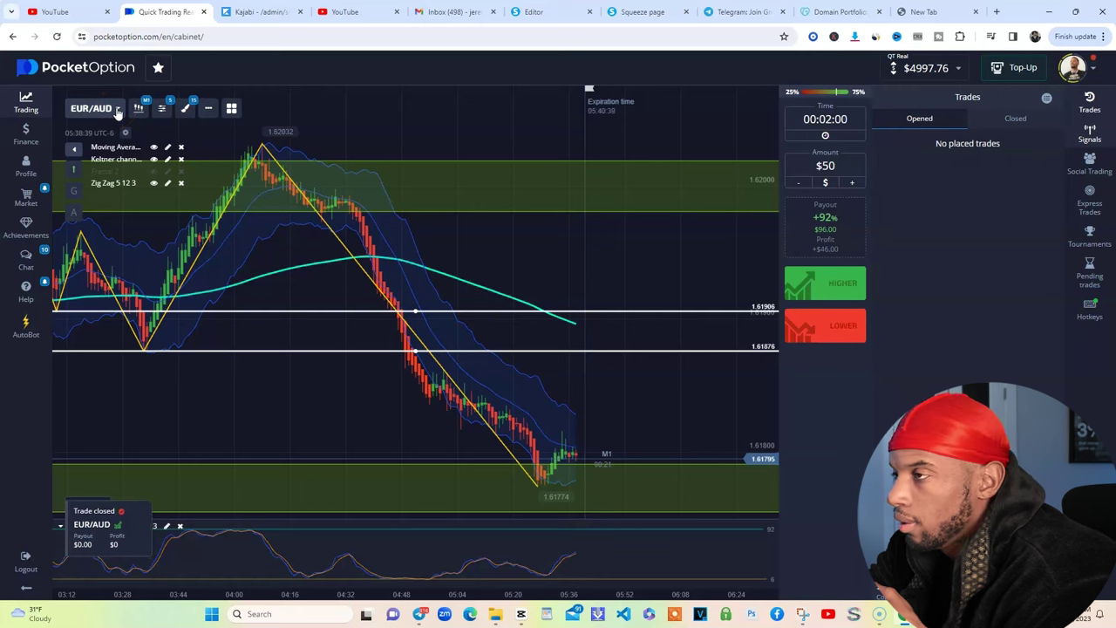
# Step: Add EUR/AUD to the favorite assets and remove the mistakenly added CAD/CHF OTC favorite
pyautogui.click(117, 110)
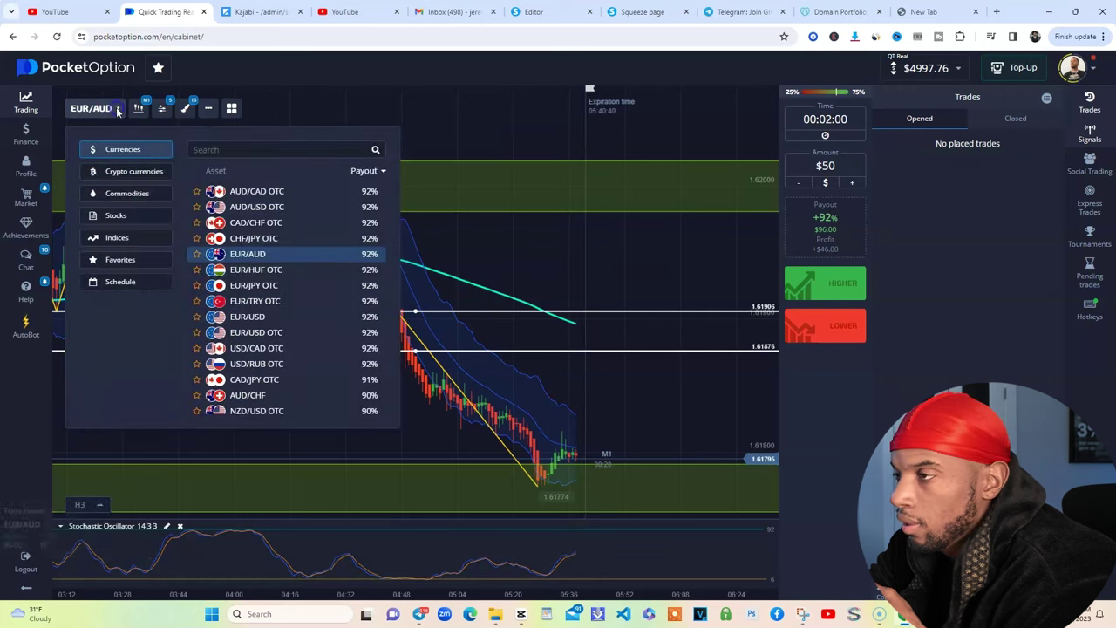
pyautogui.click(195, 254)
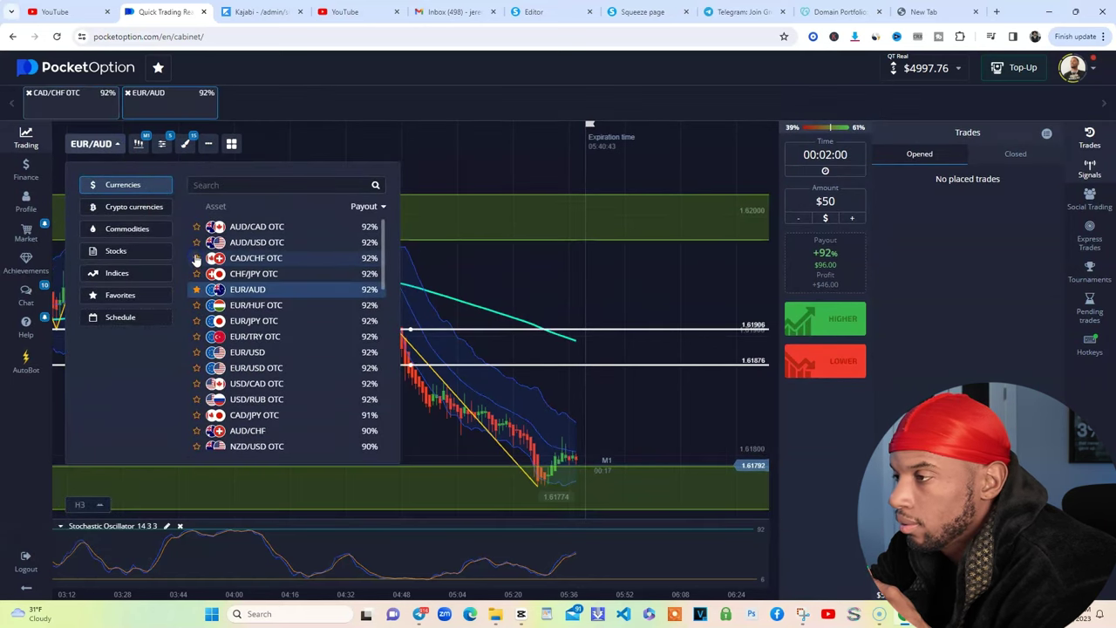
pyautogui.click(199, 273)
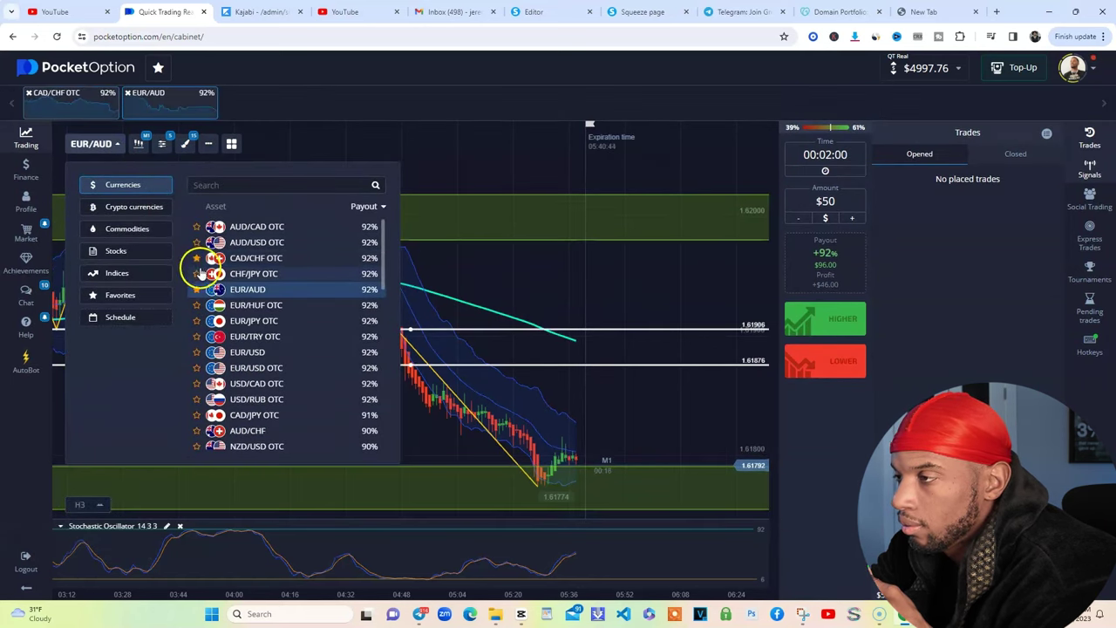
pyautogui.click(31, 94)
# Step: Switch the chart to EUR/USD and check its price history on the M15 time frame
pyautogui.click(91, 144)
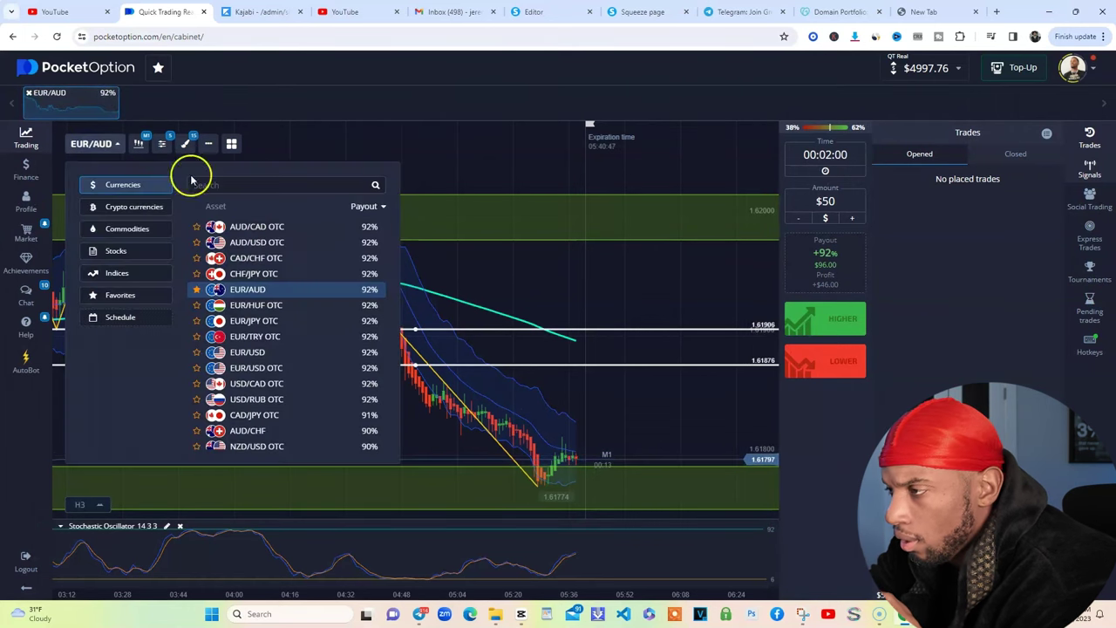
pyautogui.click(256, 352)
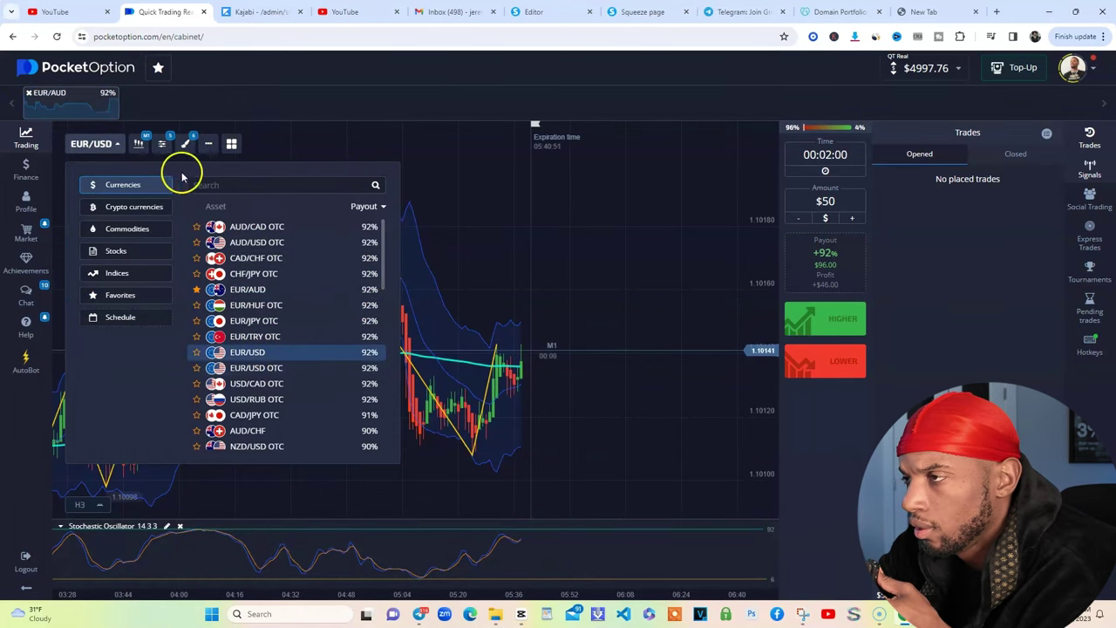
pyautogui.click(141, 148)
pyautogui.click(141, 147)
pyautogui.click(283, 296)
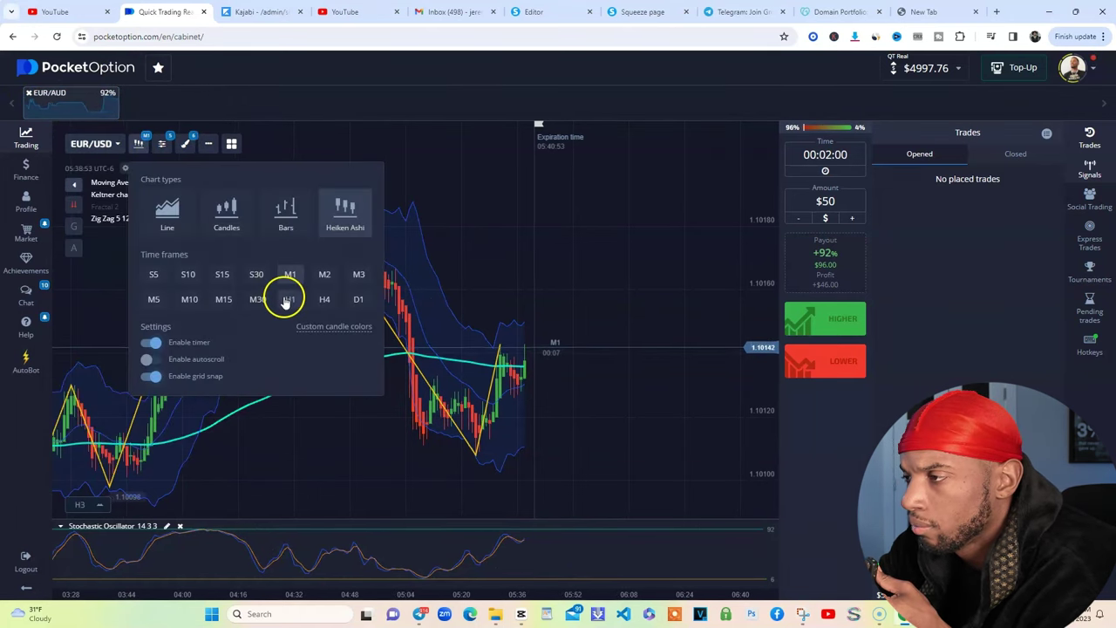
pyautogui.click(225, 300)
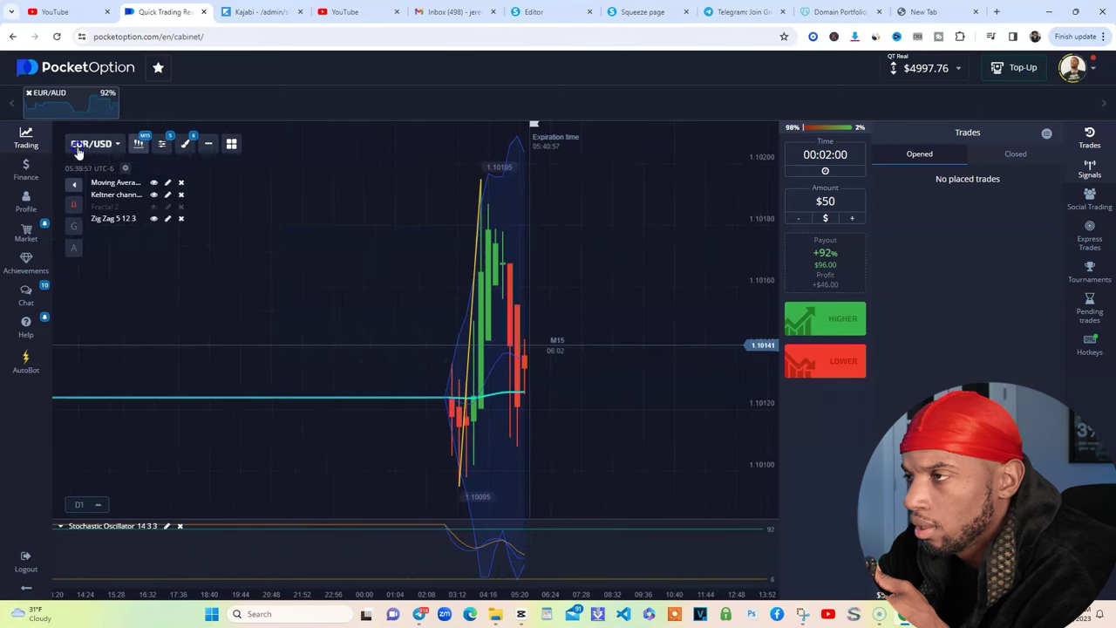
# Step: Switch the chart to AUD/CHF and set its time frame to M1
pyautogui.click(87, 145)
pyautogui.click(342, 428)
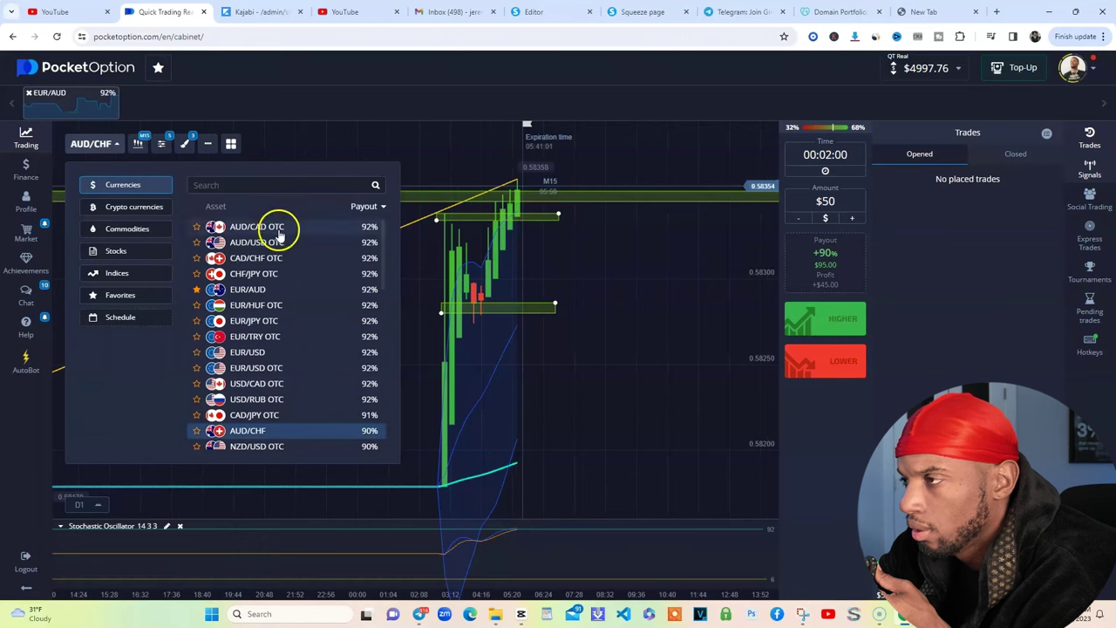
pyautogui.click(150, 148)
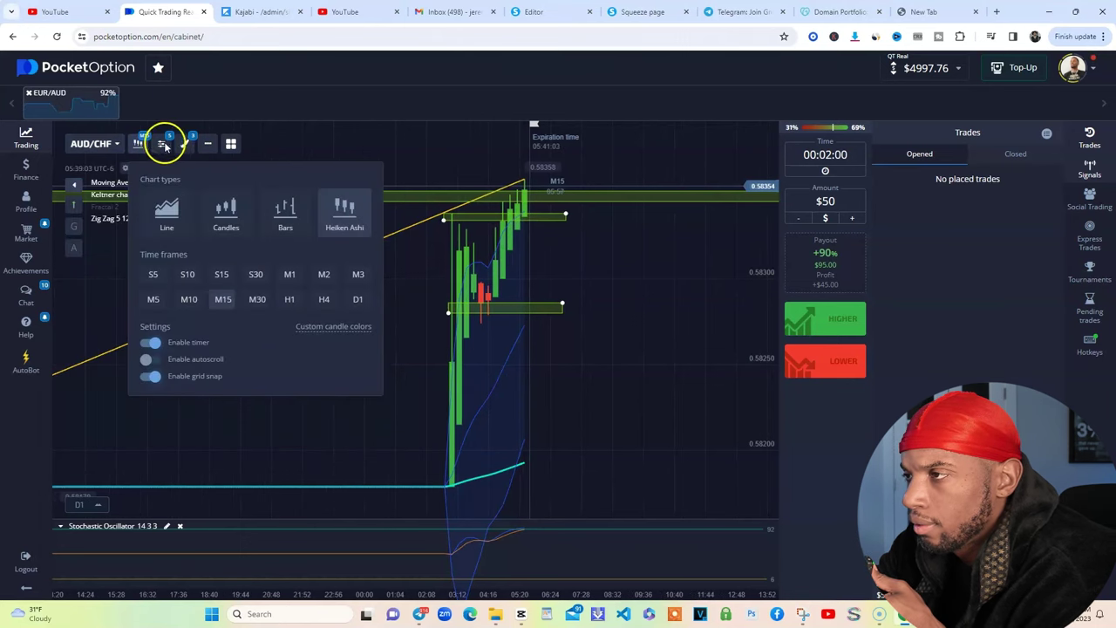
pyautogui.click(296, 273)
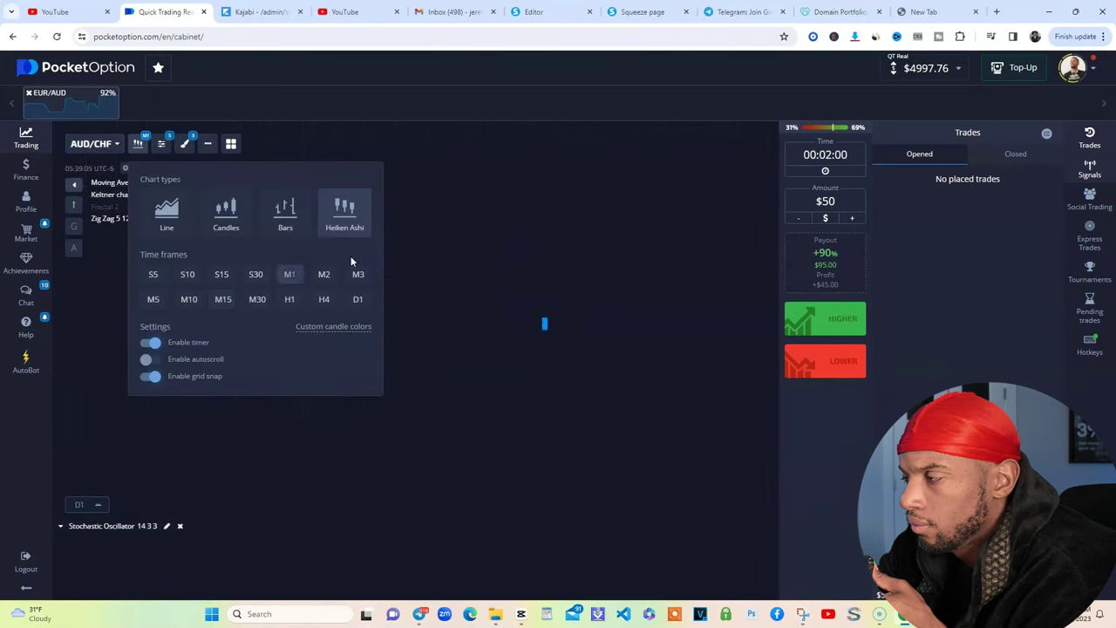
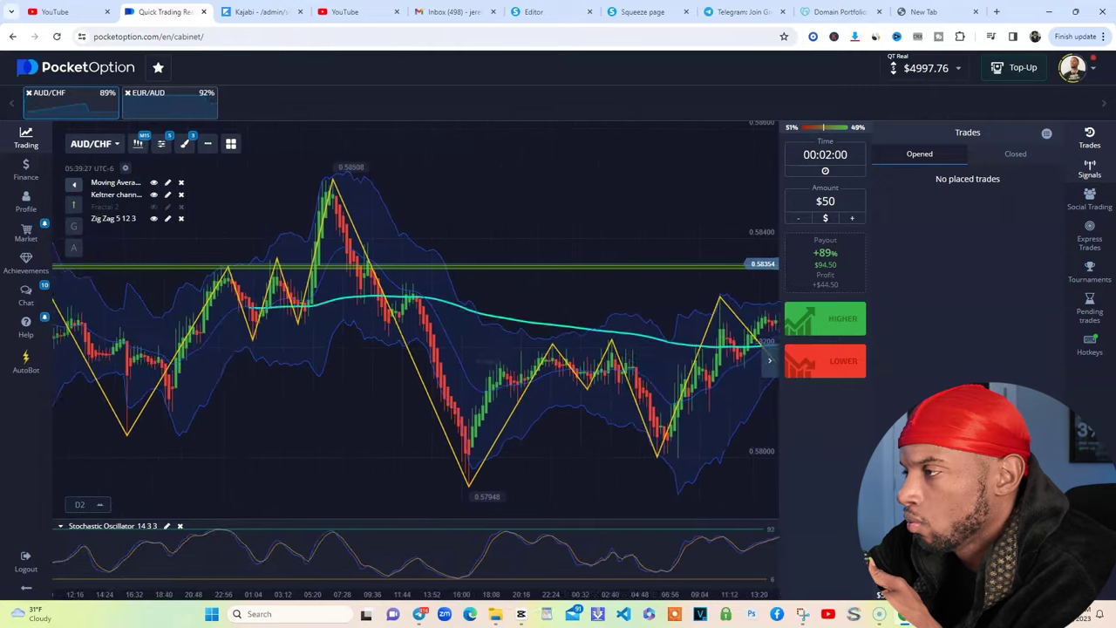
# Step: Look through the older AUD/CHF price history and set the chart's time frame to H1
pyautogui.hscroll(-5, 463, 402)
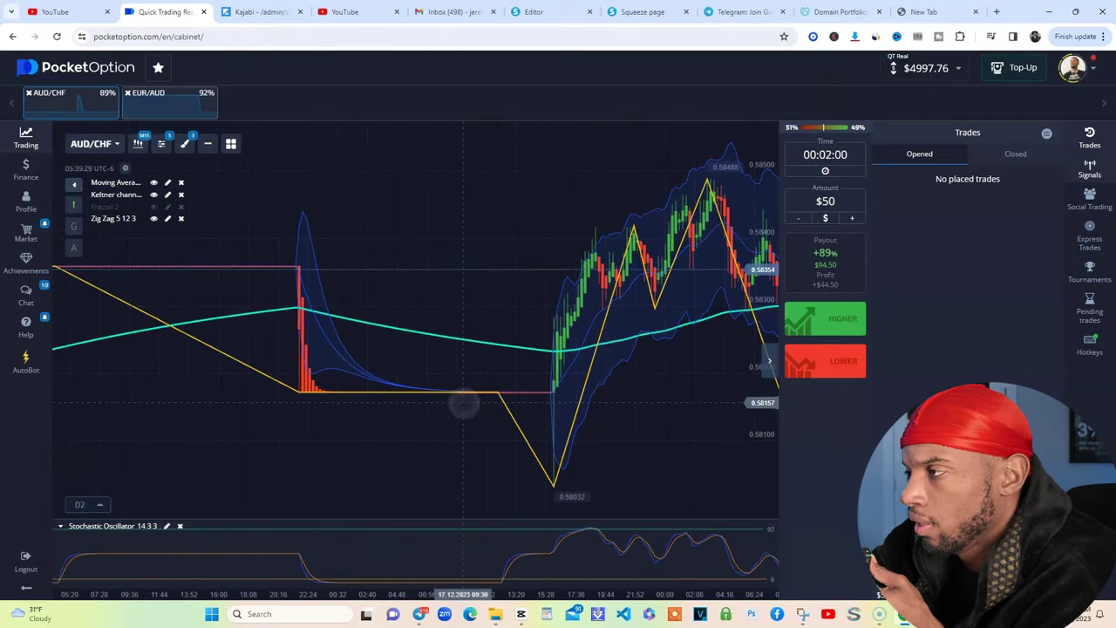
pyautogui.click(141, 144)
pyautogui.click(290, 299)
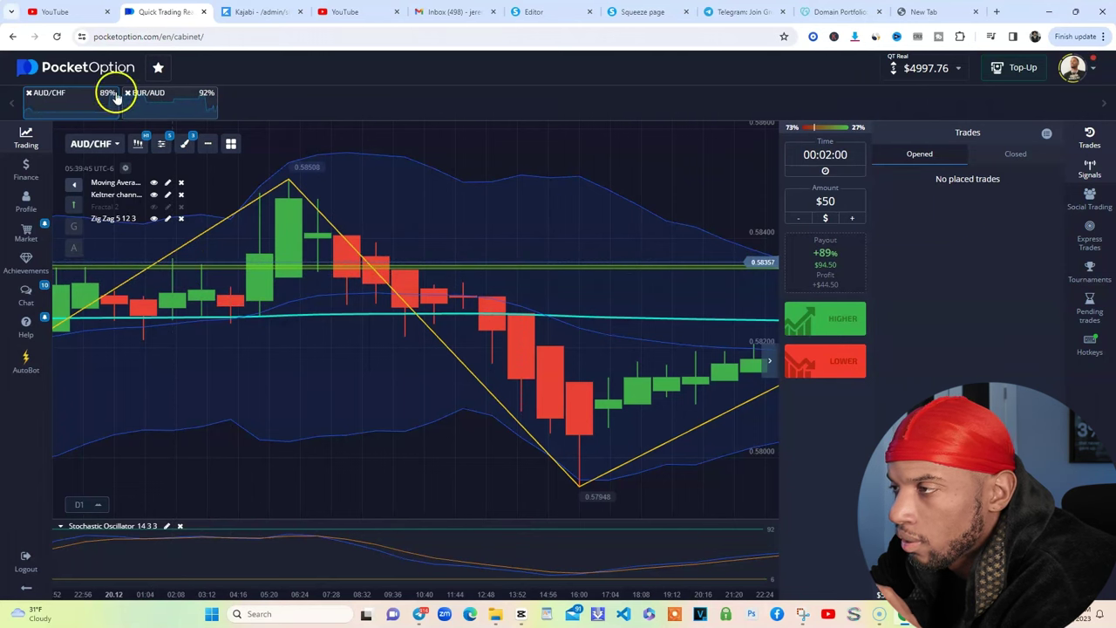
# Step: Add a horizontal line to the AUD/CHF chart and place it at 0.58363, just above the green zone
pyautogui.click(185, 144)
pyautogui.click(253, 197)
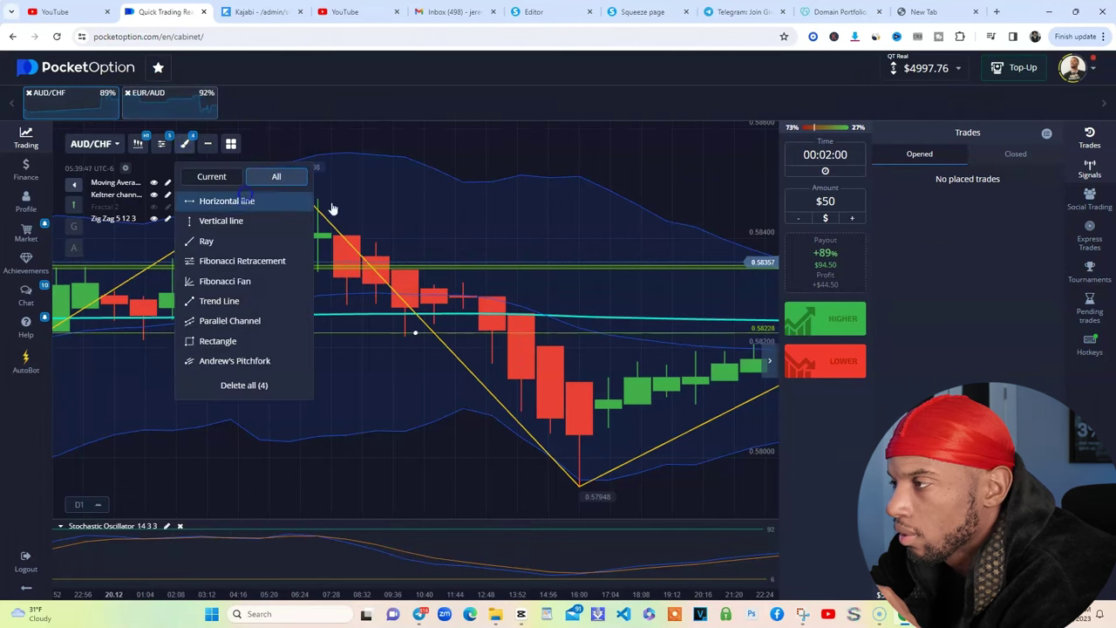
pyautogui.moveTo(393, 244); pyautogui.dragTo(313, 259)
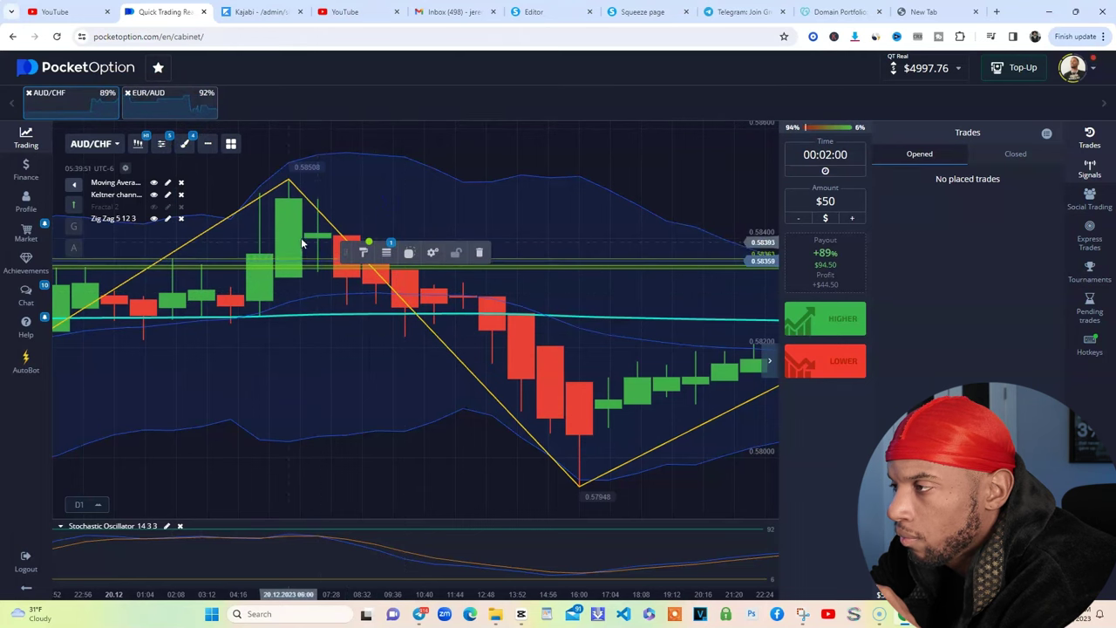
# Step: Duplicate the horizontal line and move the copy to 0.58388, level with the earlier swing high
pyautogui.moveTo(341, 167); pyautogui.dragTo(577, 139)
pyautogui.moveTo(387, 164); pyautogui.dragTo(447, 163)
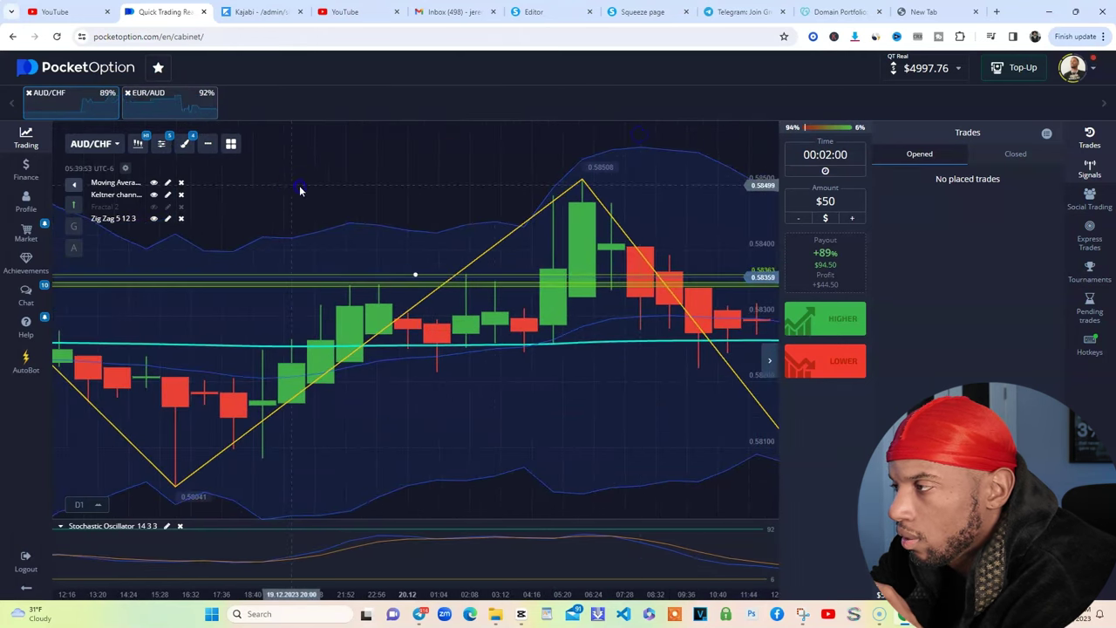
pyautogui.moveTo(298, 189); pyautogui.dragTo(615, 160)
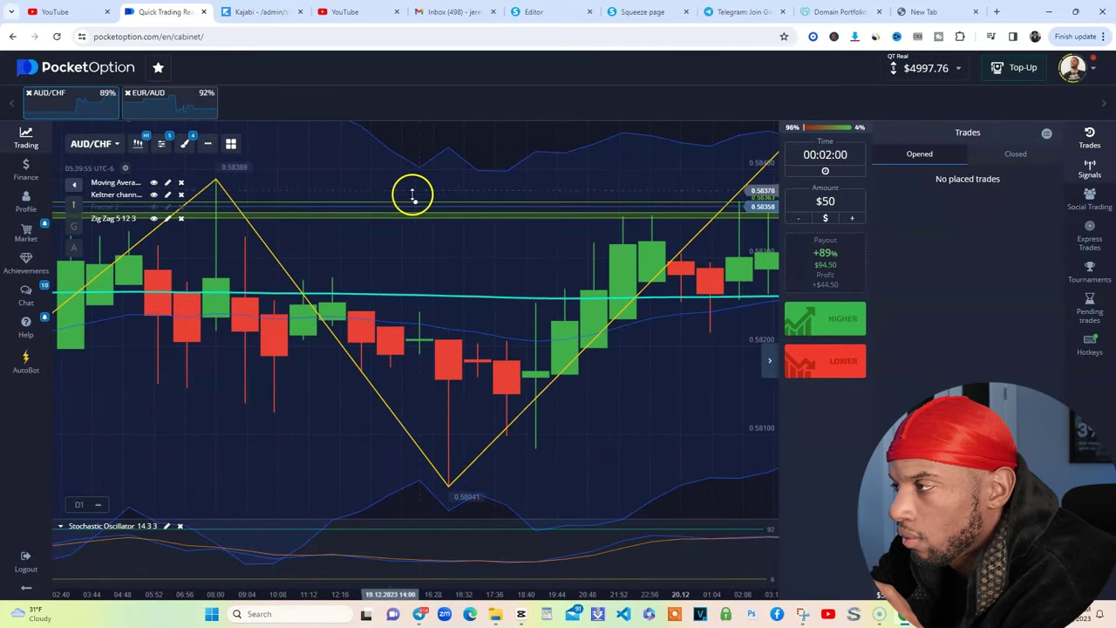
pyautogui.click(415, 201)
pyautogui.click(410, 252)
pyautogui.moveTo(418, 331)
pyautogui.mouseDown()
pyautogui.moveTo(413, 197)
pyautogui.moveTo(312, 184)
pyautogui.mouseUp()
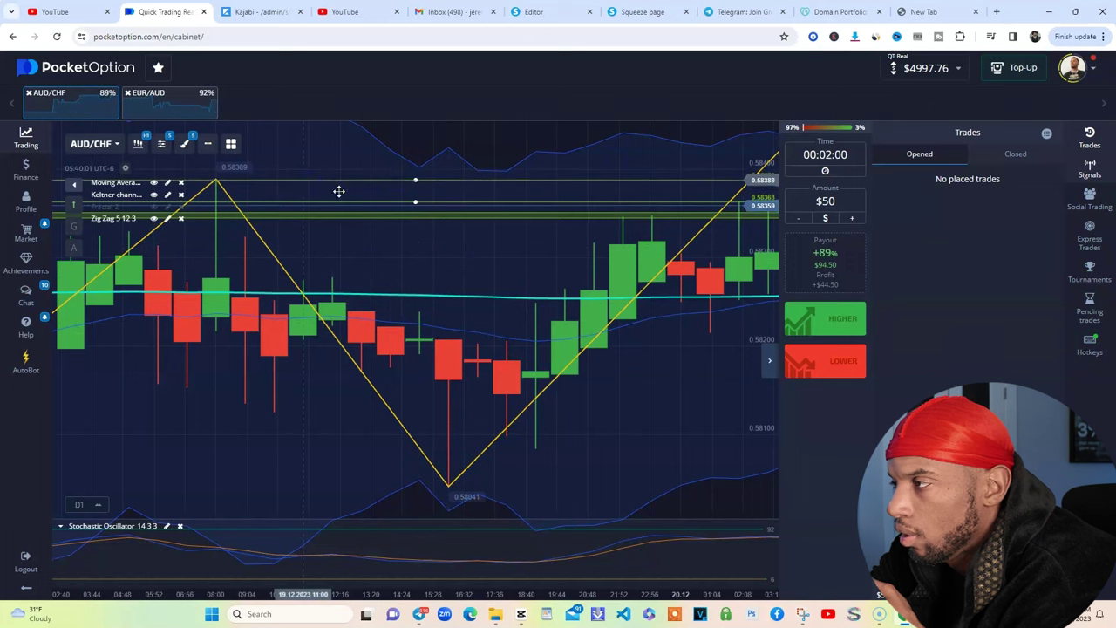
# Step: Change the colour of the horizontal line at 0.58363 on the AUD/CHF chart to magenta
pyautogui.click(396, 201)
pyautogui.click(364, 252)
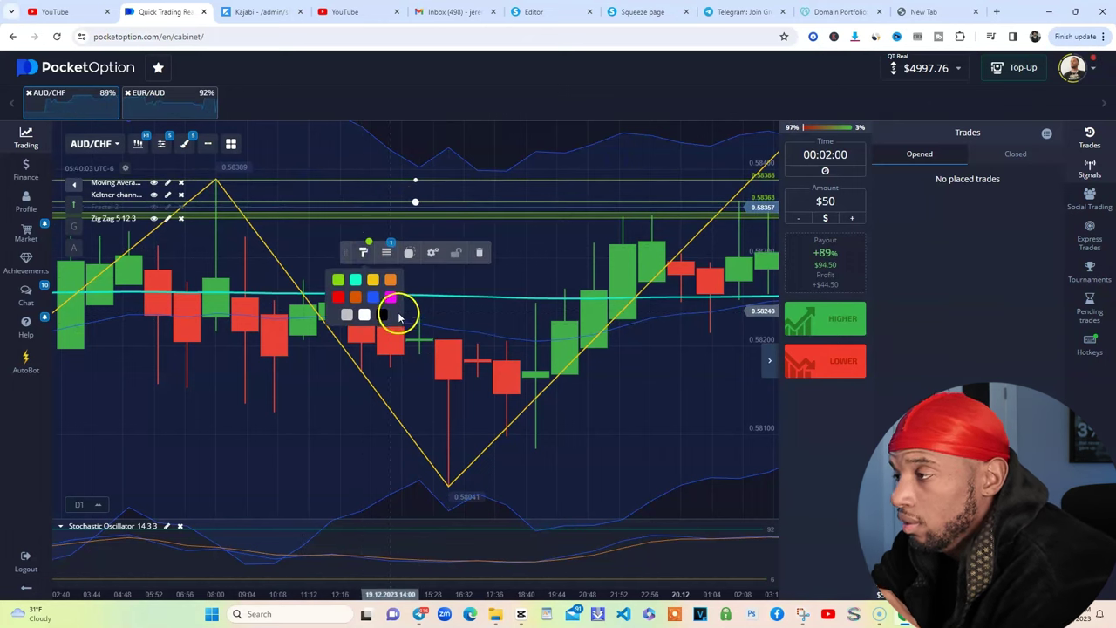
pyautogui.click(390, 299)
# Step: Move the upper horizontal line to 0.58390 at the earlier swing high and change its colour to magenta
pyautogui.click(414, 175)
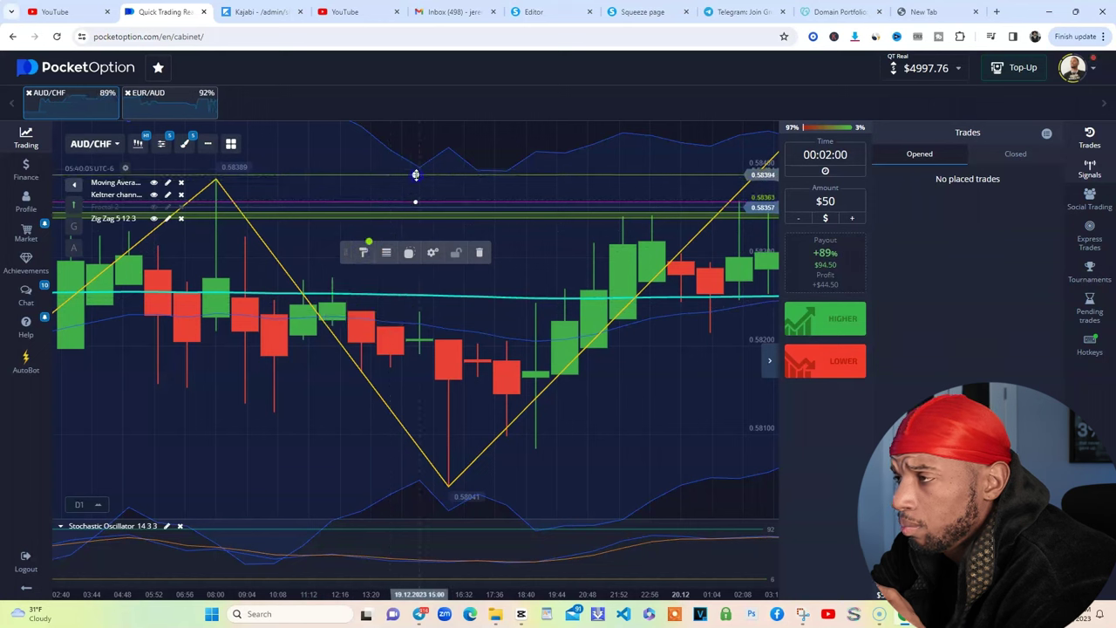
pyautogui.moveTo(415, 175); pyautogui.dragTo(416, 177)
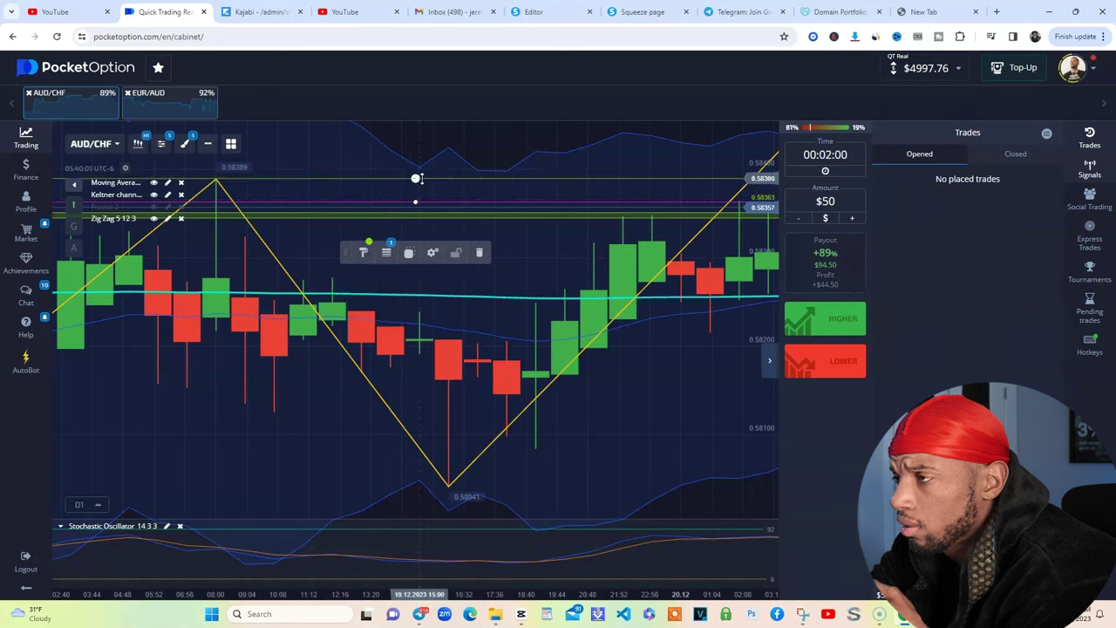
pyautogui.click(365, 252)
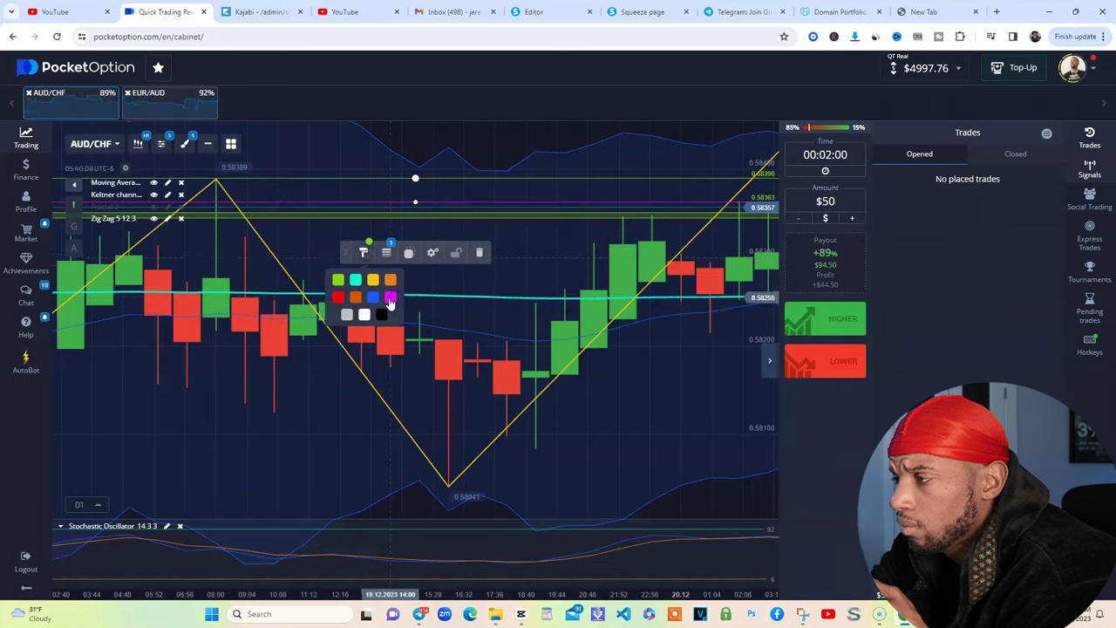
pyautogui.click(389, 299)
# Step: Set the AUD/CHF chart's time frame to M1
pyautogui.click(137, 143)
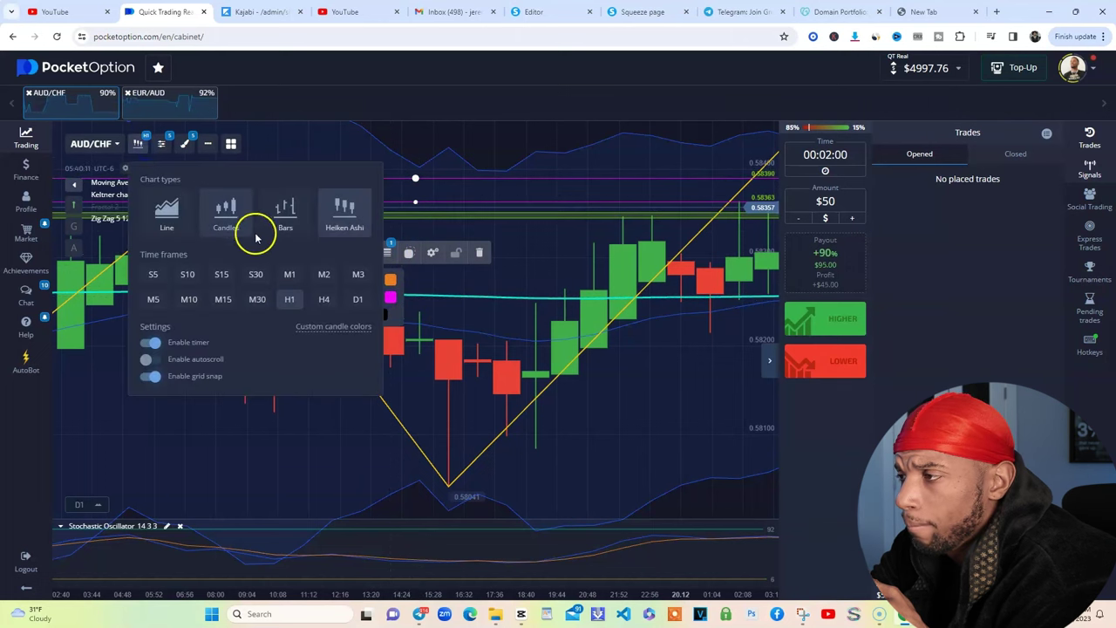
pyautogui.click(289, 272)
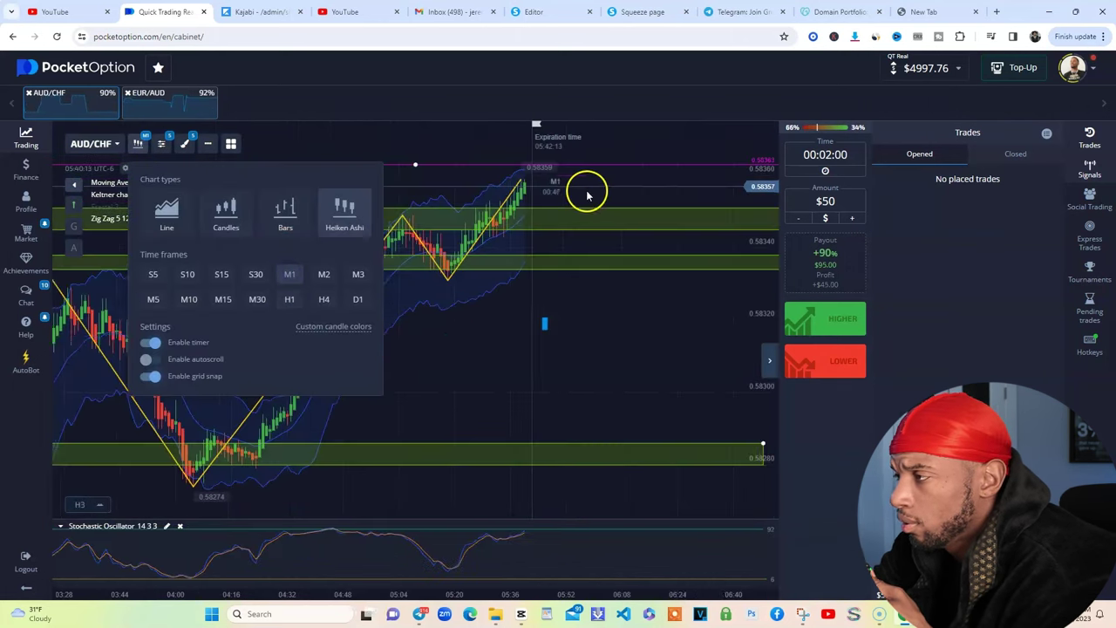
pyautogui.click(639, 327)
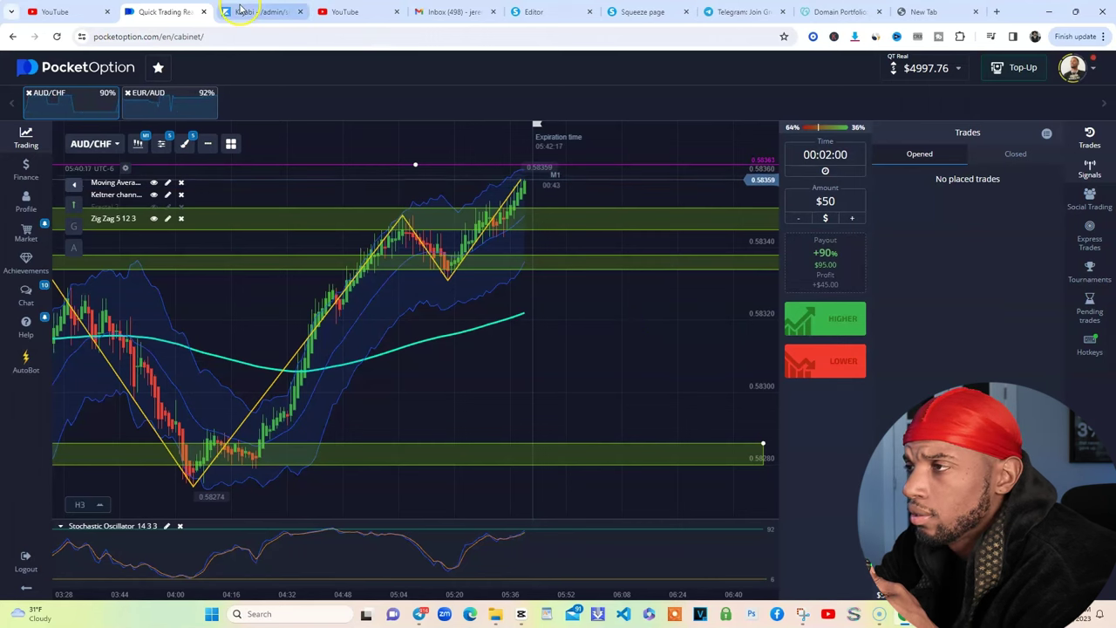
# Step: Switch to the EUR/AUD chart, examine its price history on the M15 and H1 time frames, and return it to M1
pyautogui.click(180, 110)
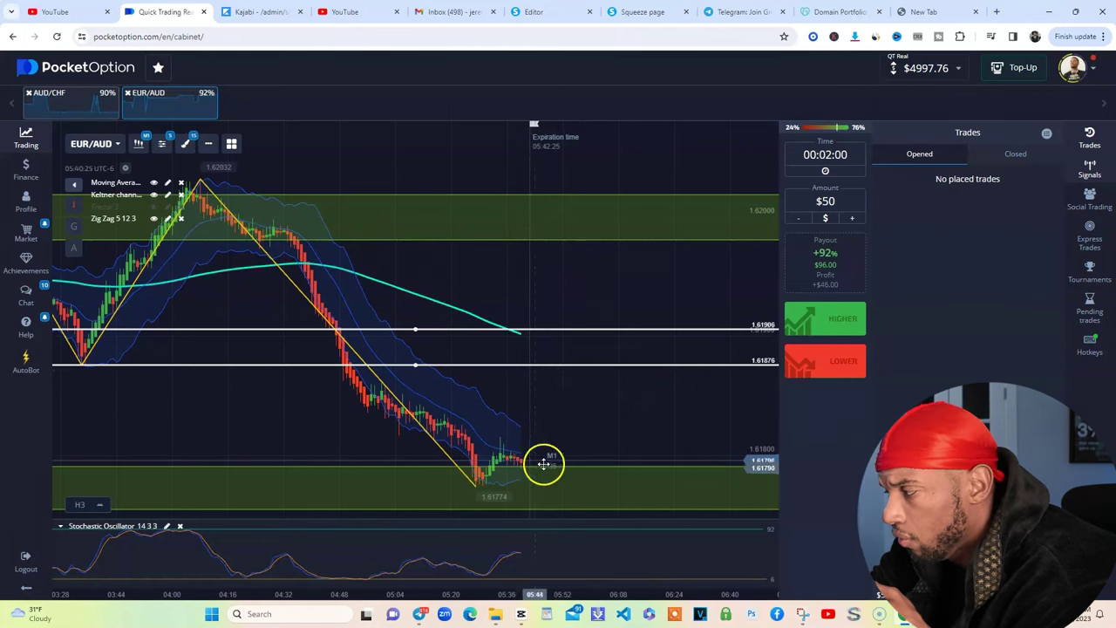
pyautogui.click(142, 143)
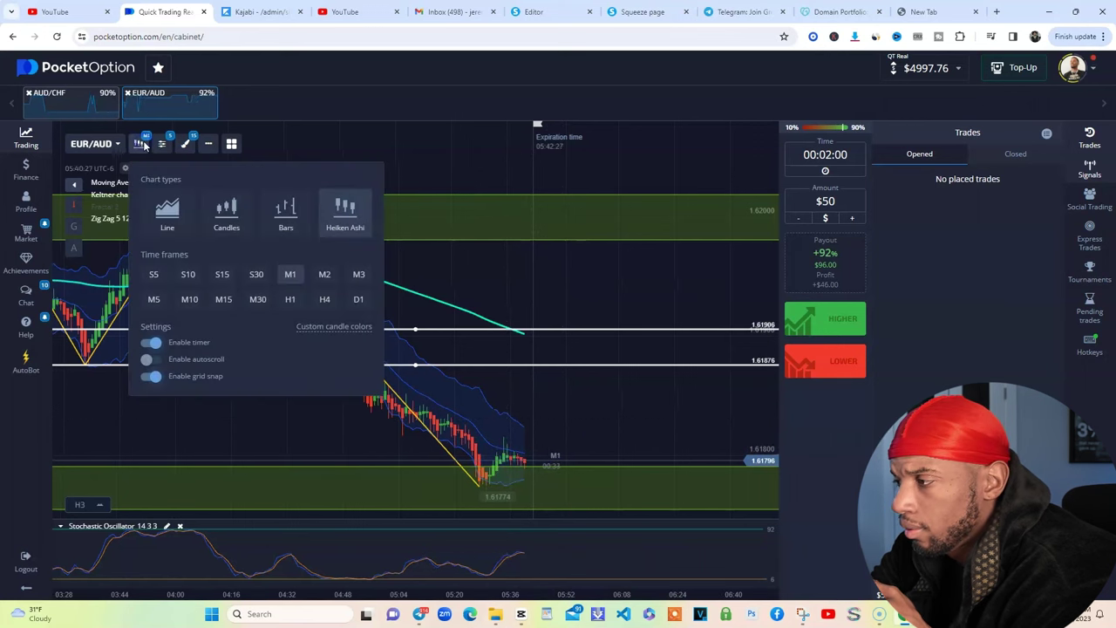
pyautogui.click(225, 298)
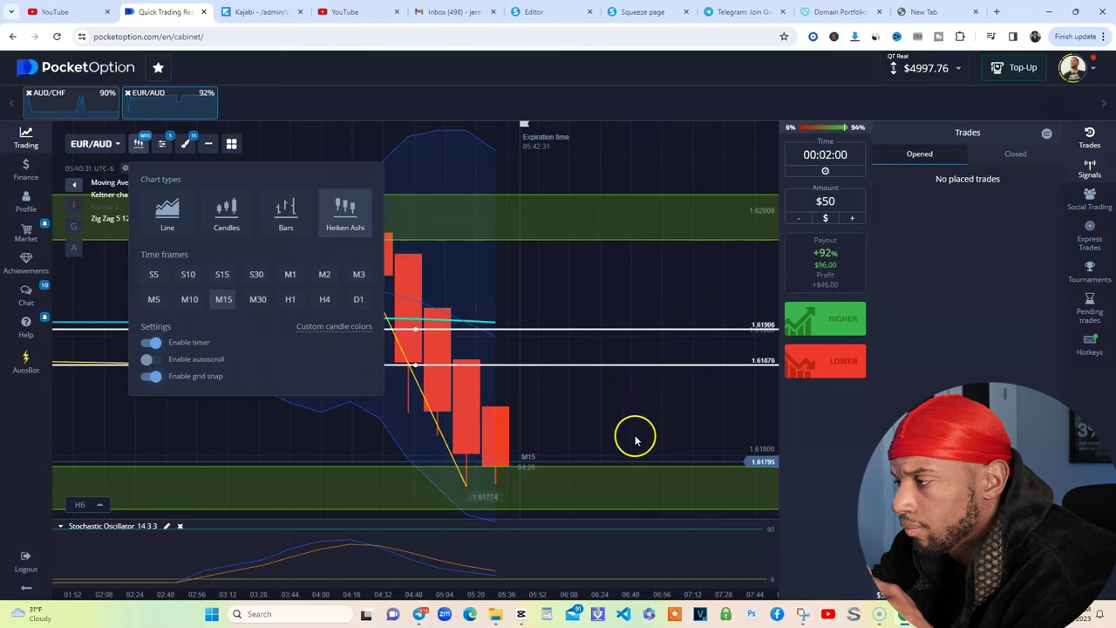
pyautogui.scroll(-10, 635, 441)
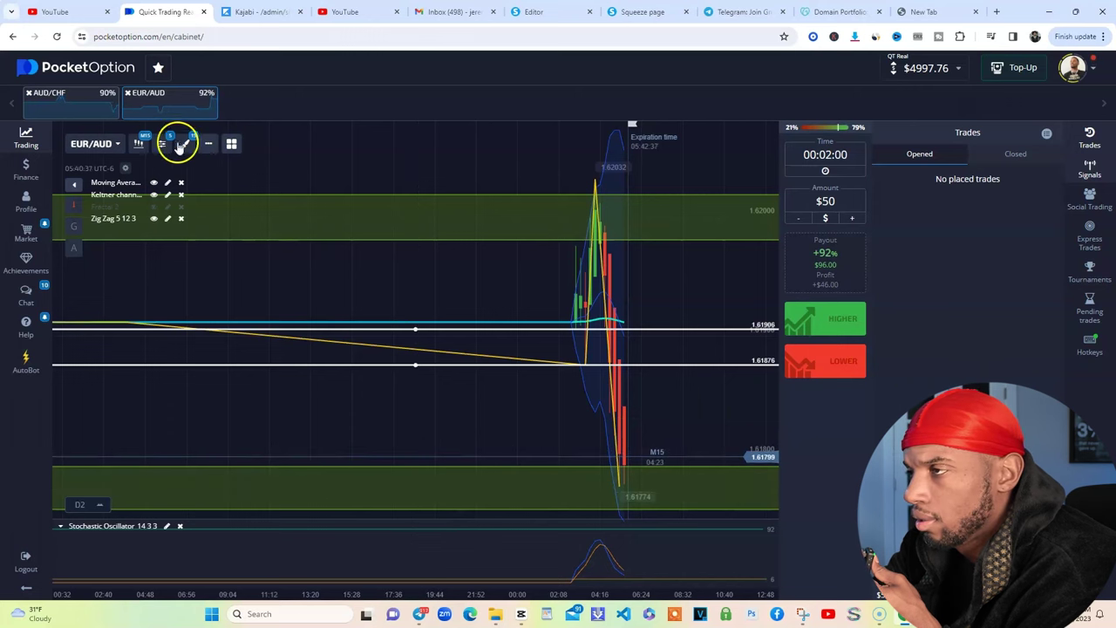
pyautogui.click(140, 145)
pyautogui.click(291, 304)
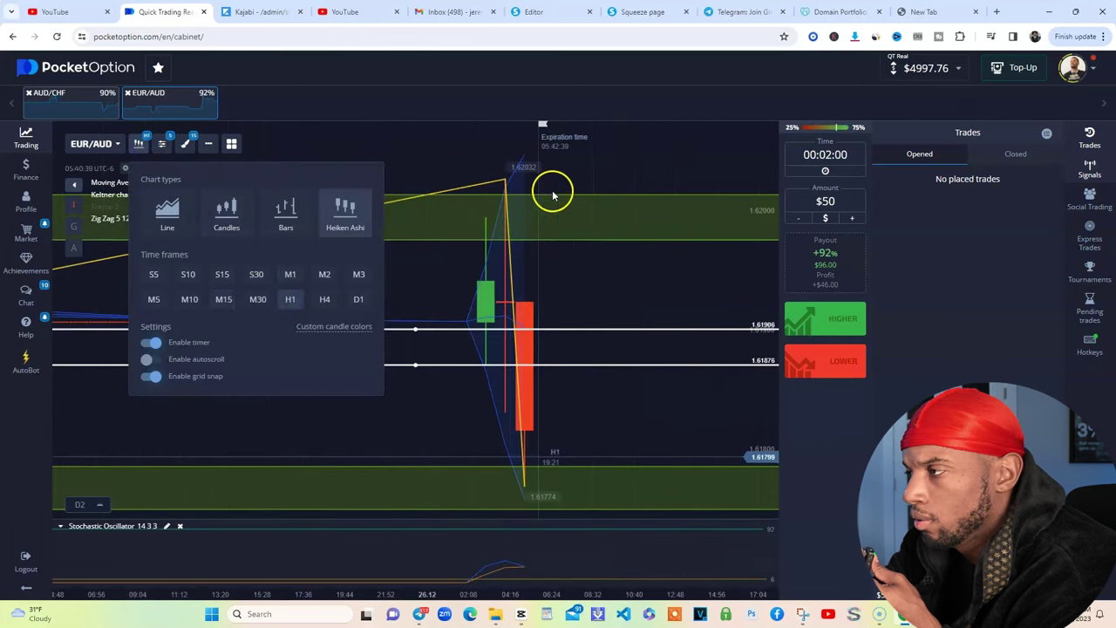
pyautogui.click(550, 189)
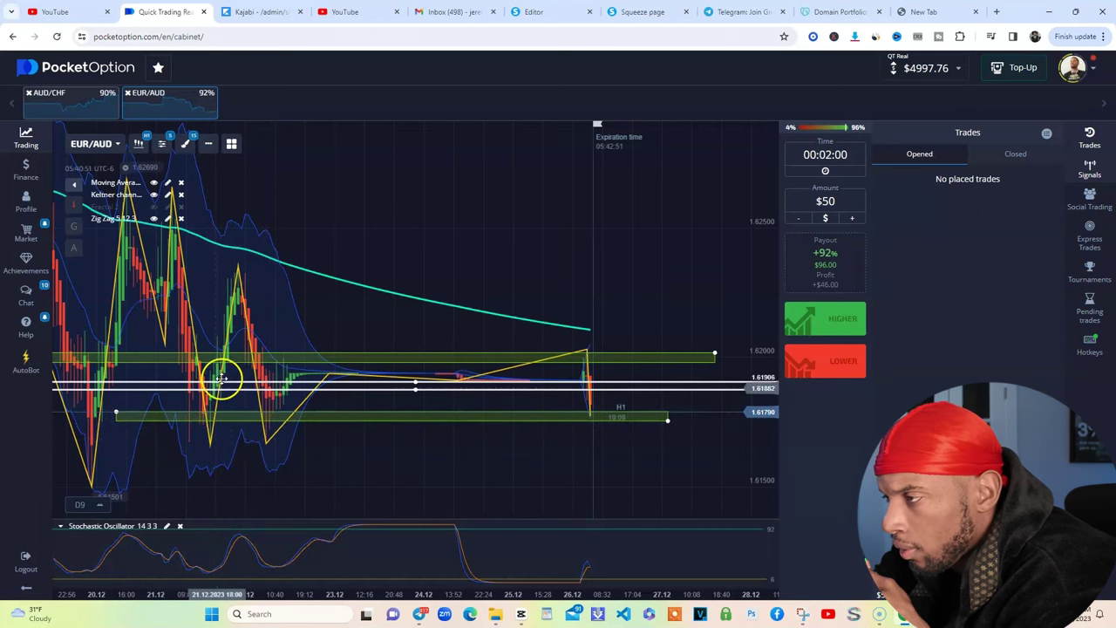
pyautogui.click(136, 144)
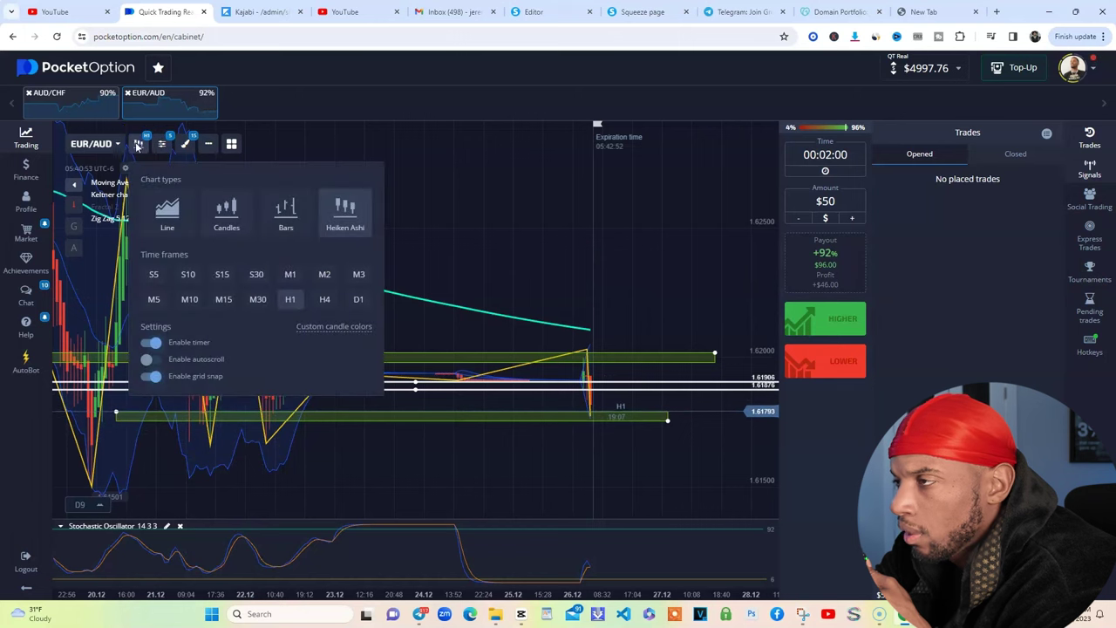
pyautogui.click(281, 274)
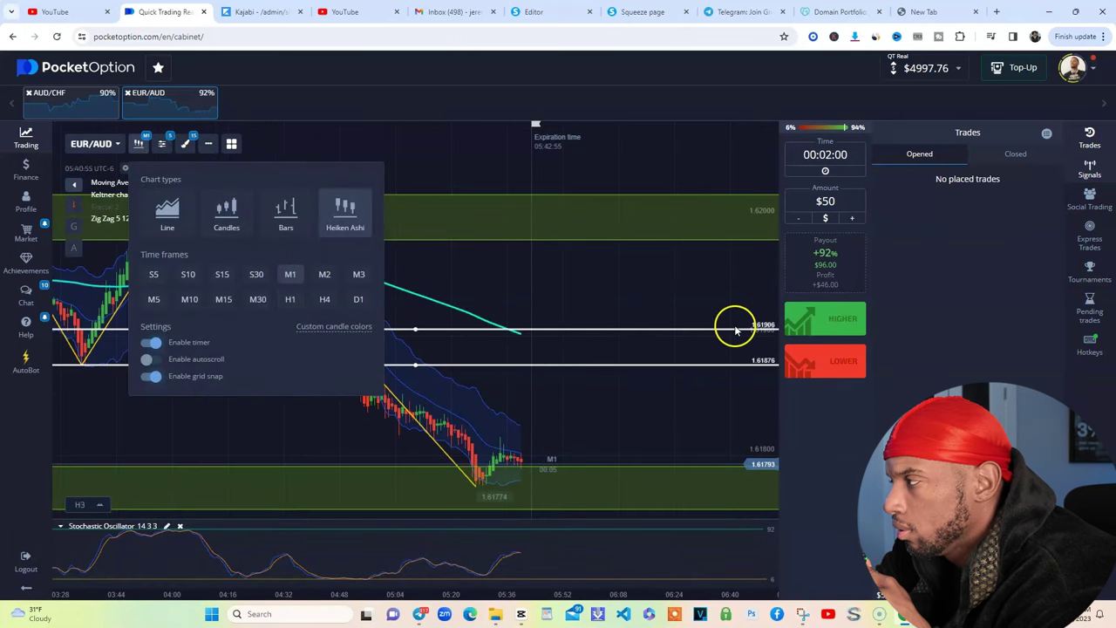
# Step: Set the trade time to 00:03:00 and place two $50 Higher trades on EUR/AUD
pyautogui.click(831, 160)
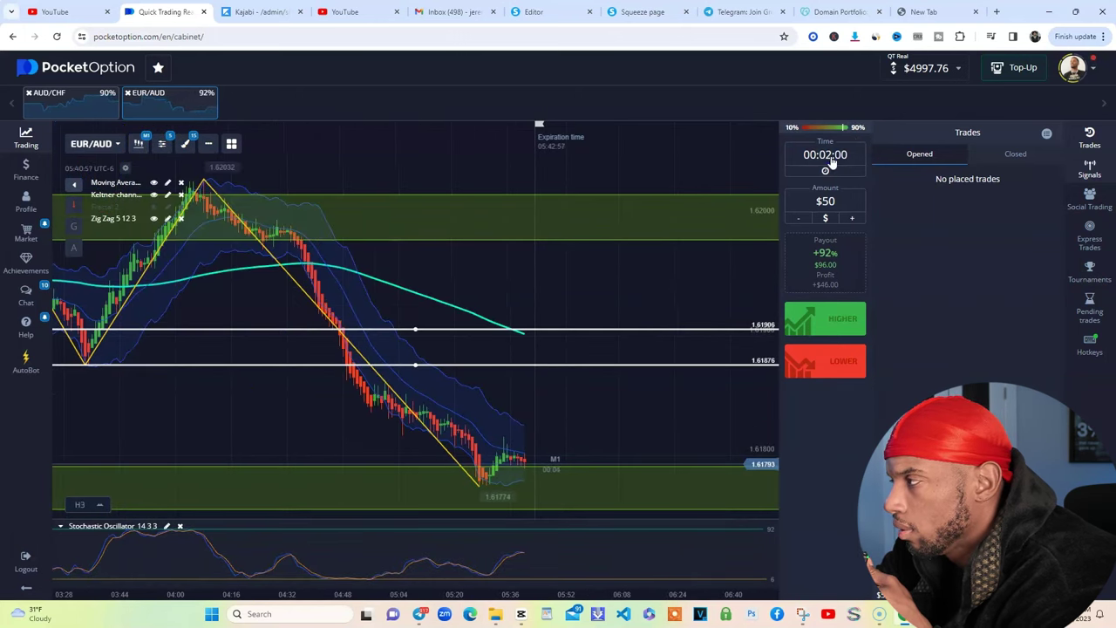
pyautogui.click(828, 161)
pyautogui.click(719, 159)
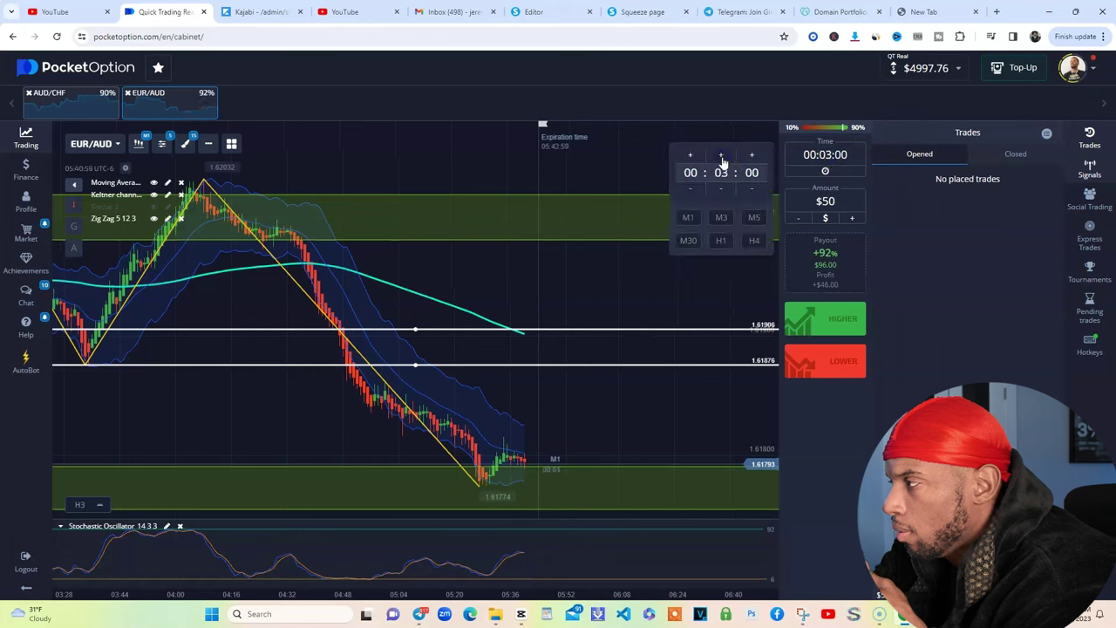
pyautogui.click(847, 309)
pyautogui.click(832, 319)
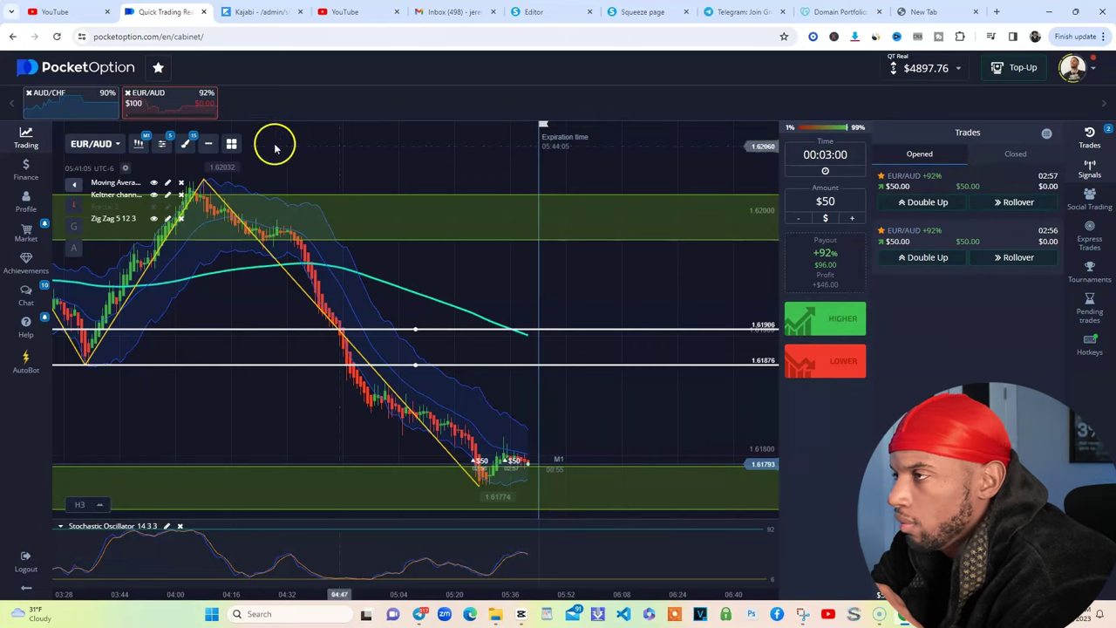
# Step: Switch to the AUD/CHF chart and examine the price action just below the magenta line at 0.58363
pyautogui.click(75, 101)
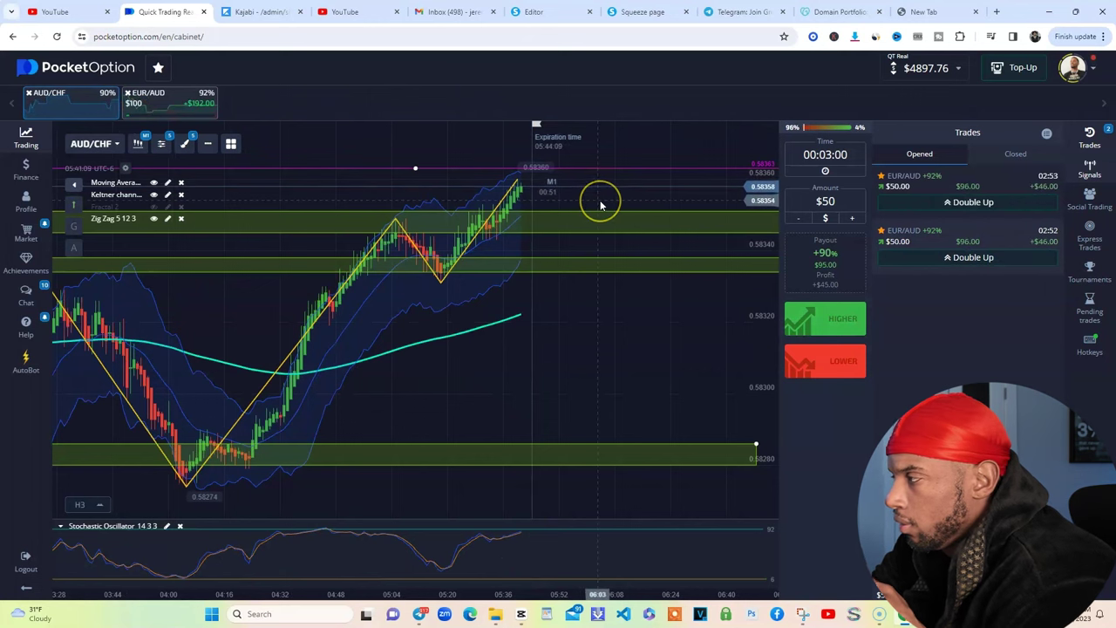
pyautogui.click(672, 382)
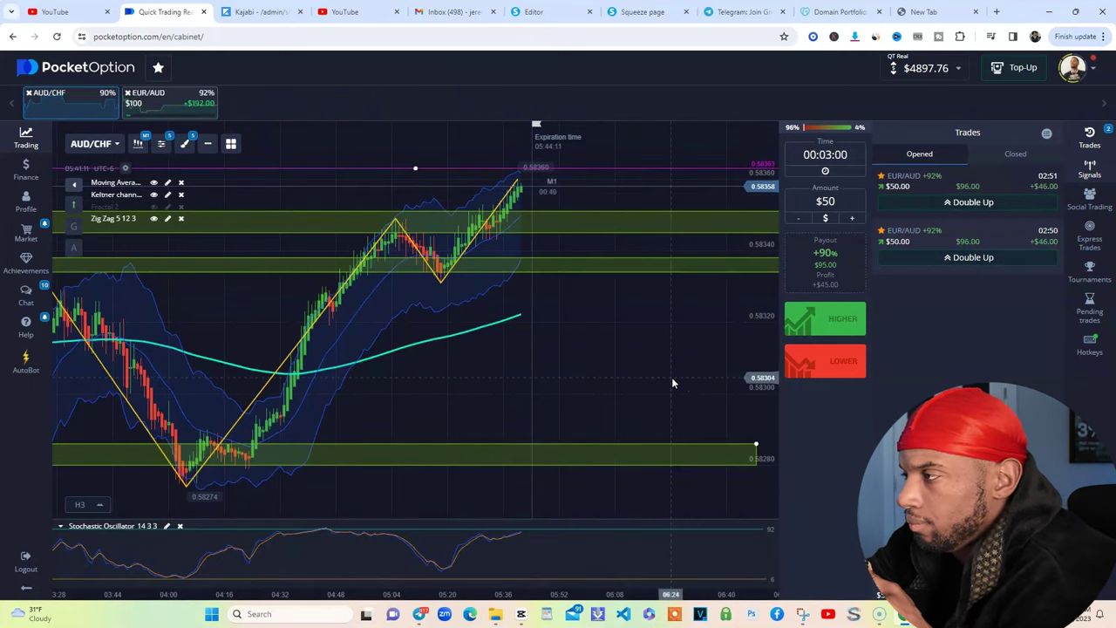
pyautogui.moveTo(552, 241)
pyautogui.mouseDown()
pyautogui.moveTo(526, 213)
pyautogui.moveTo(531, 184)
pyautogui.moveTo(563, 149)
pyautogui.moveTo(530, 166)
pyautogui.mouseUp()
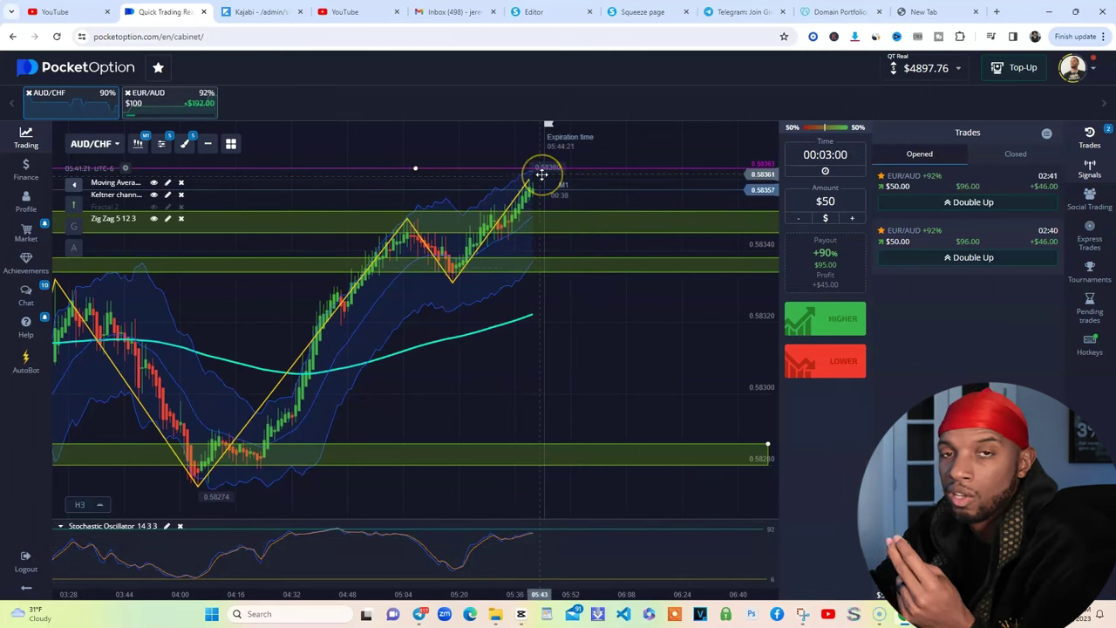
pyautogui.moveTo(542, 174)
pyautogui.mouseDown()
pyautogui.moveTo(540, 190)
pyautogui.moveTo(532, 182)
pyautogui.moveTo(550, 125)
pyautogui.moveTo(549, 137)
pyautogui.mouseUp()
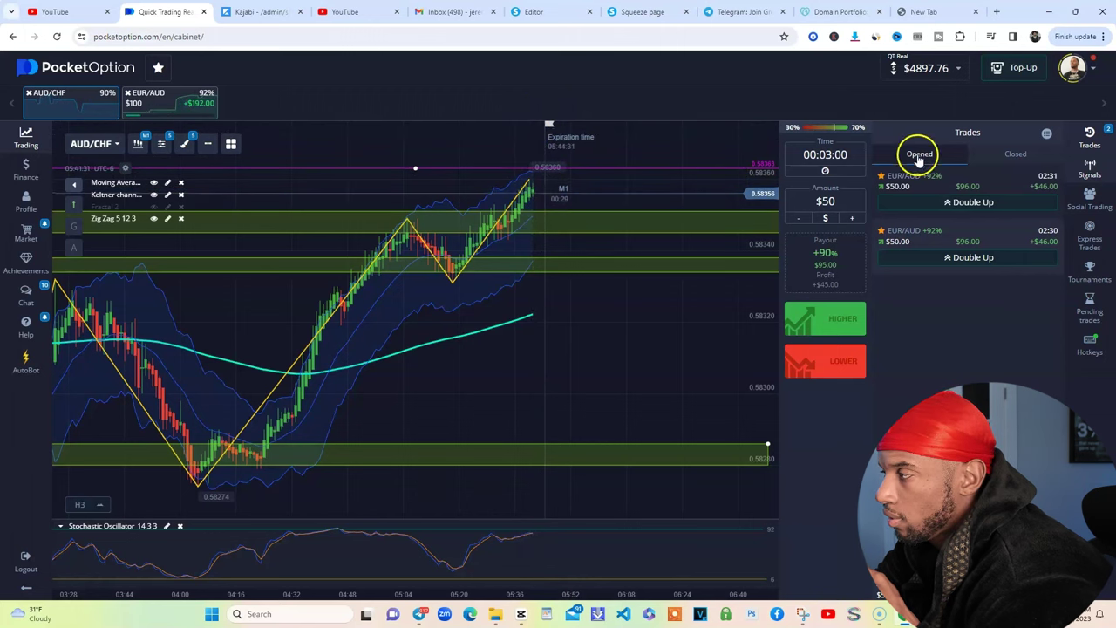
# Step: Check the details of the first open EUR/AUD trade, return to the AUD/CHF chart and collapse the trade details
pyautogui.click(903, 175)
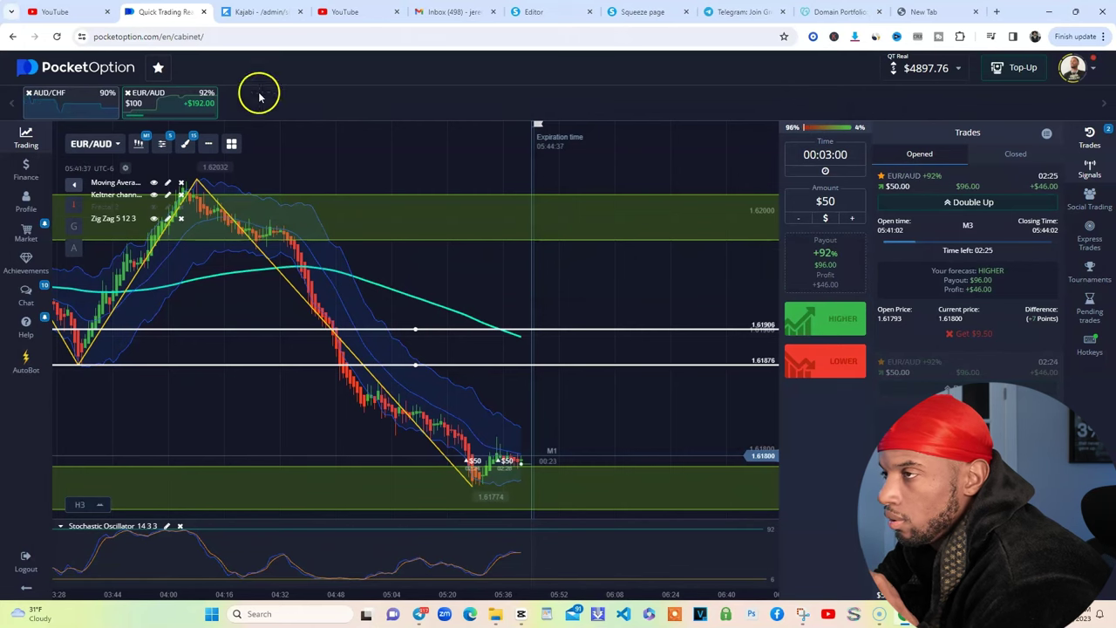
pyautogui.click(79, 110)
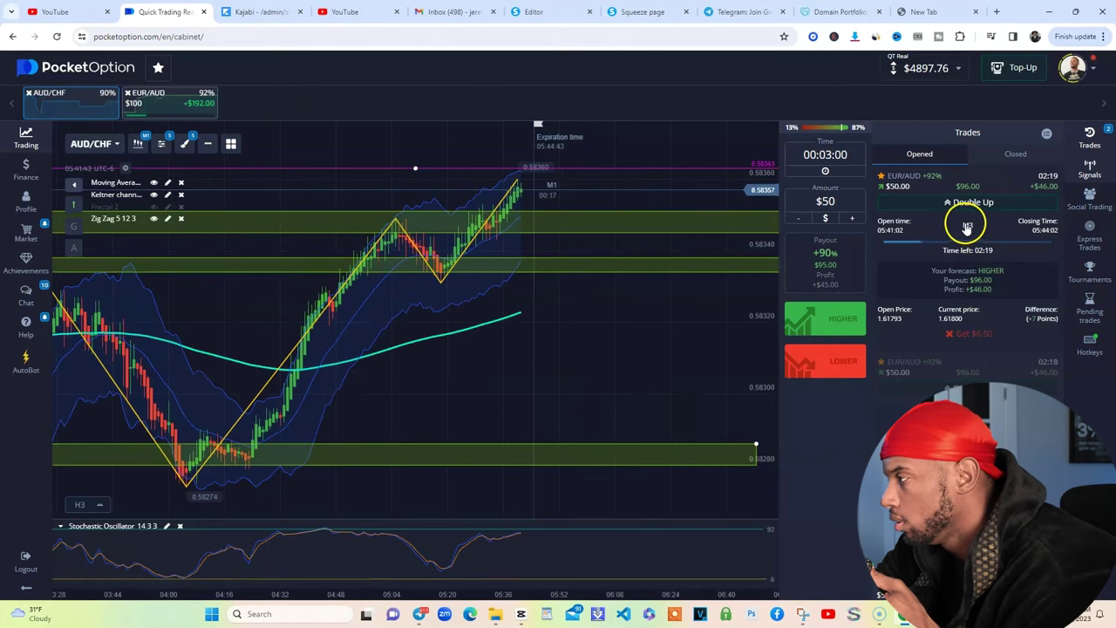
pyautogui.rightClick(968, 232)
pyautogui.click(968, 232)
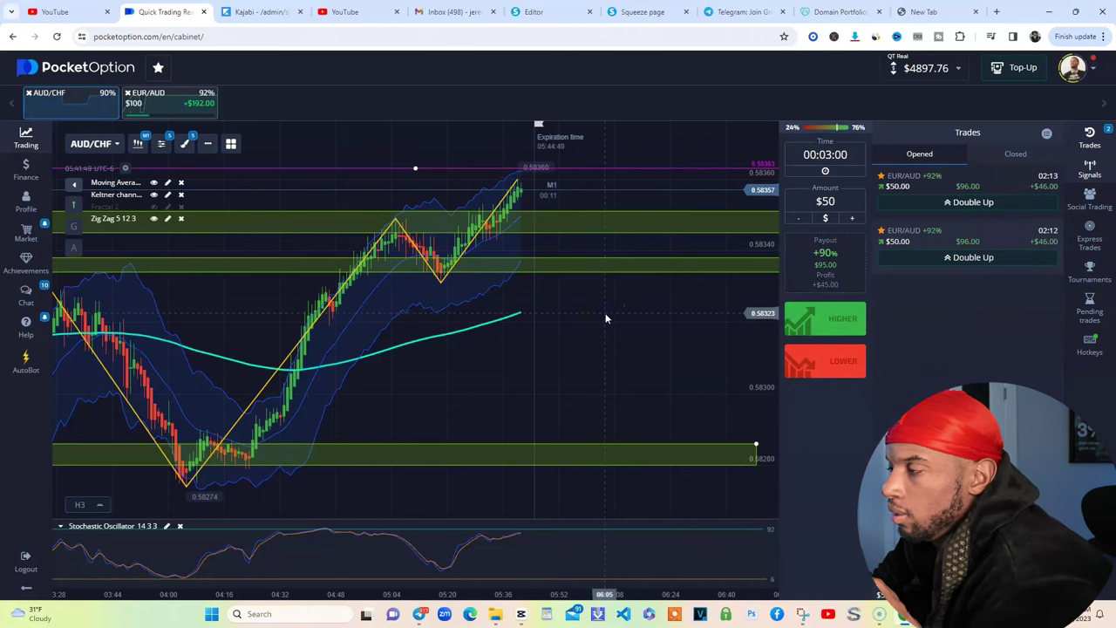
pyautogui.click(579, 374)
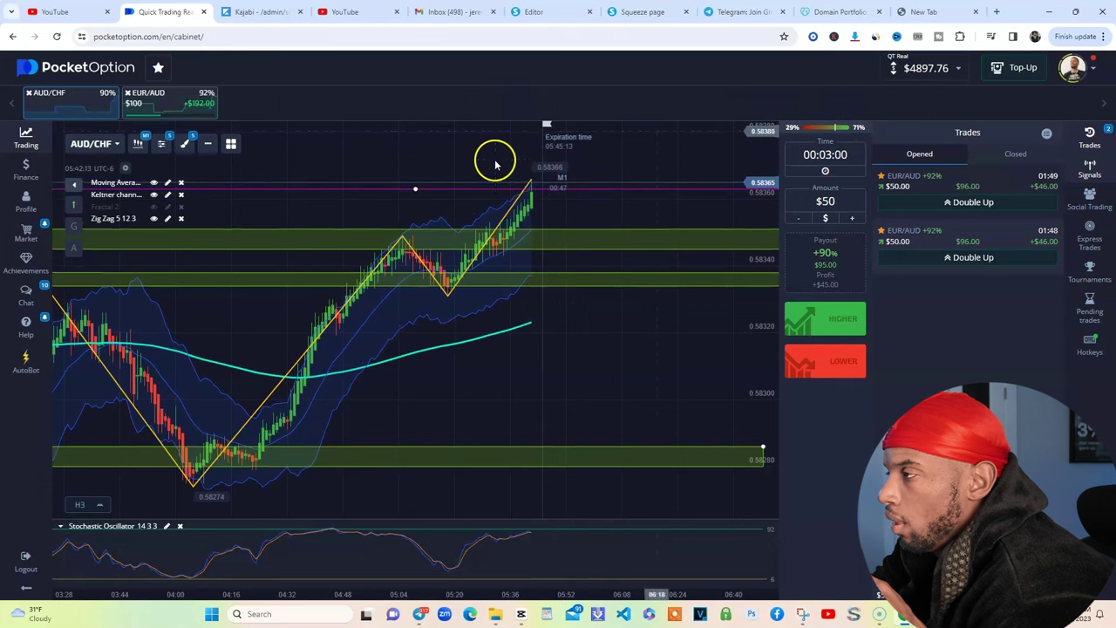
# Step: Check AUD/CHF on the M10 and H1 time frames and return the chart to M1
pyautogui.click(142, 144)
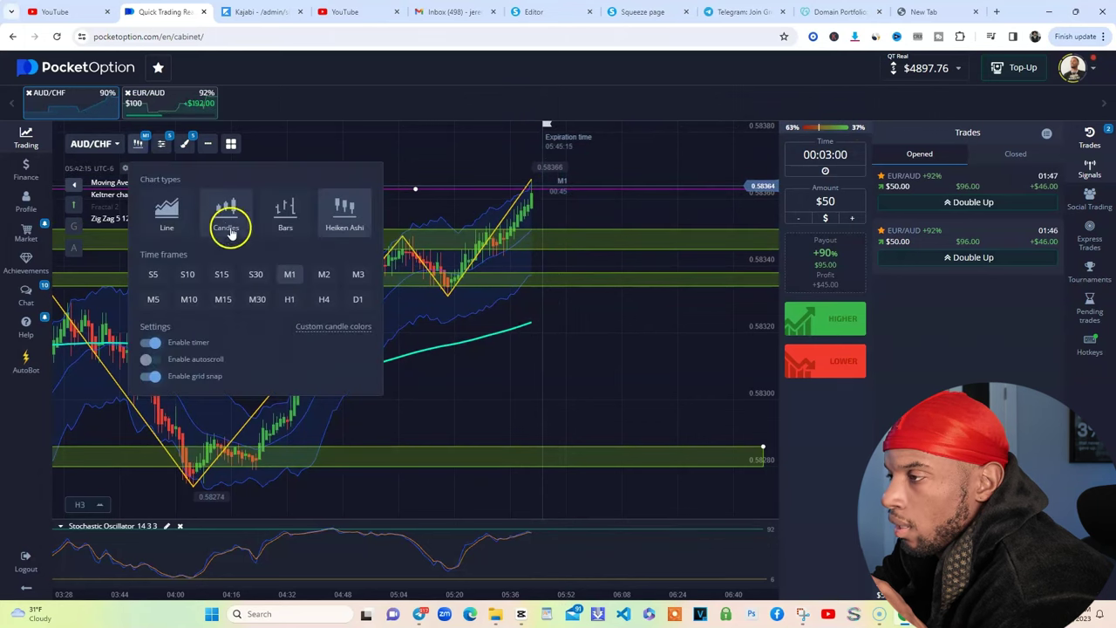
pyautogui.click(188, 299)
pyautogui.click(291, 300)
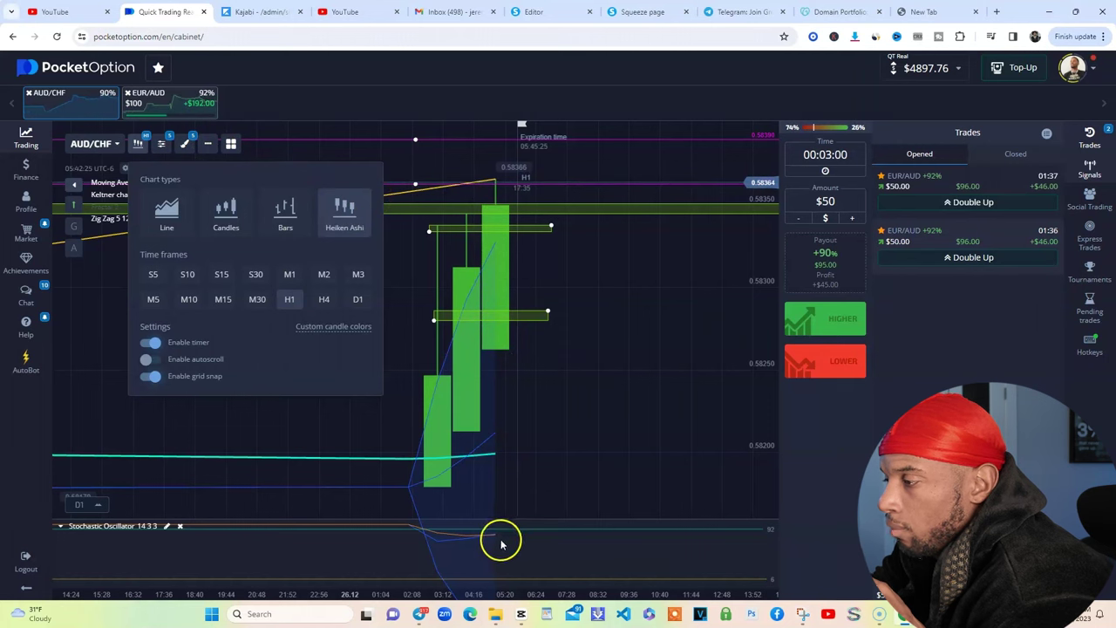
pyautogui.click(291, 272)
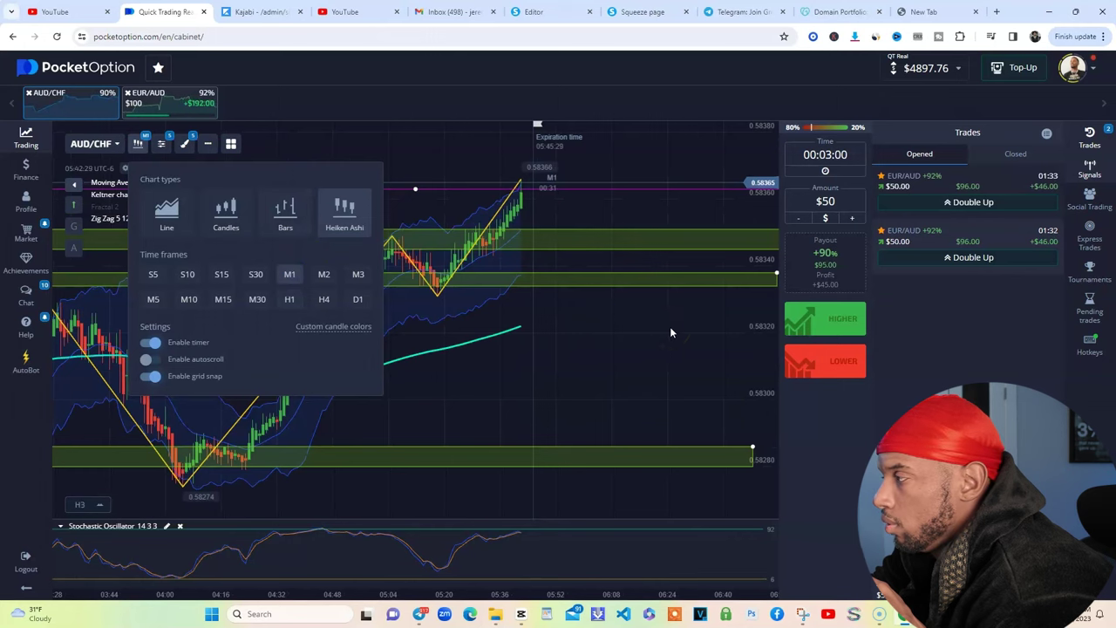
# Step: Set the trade amount to $5 and place a three-minute Lower trade on AUD/CHF
pyautogui.click(822, 148)
pyautogui.press('BackSpace')
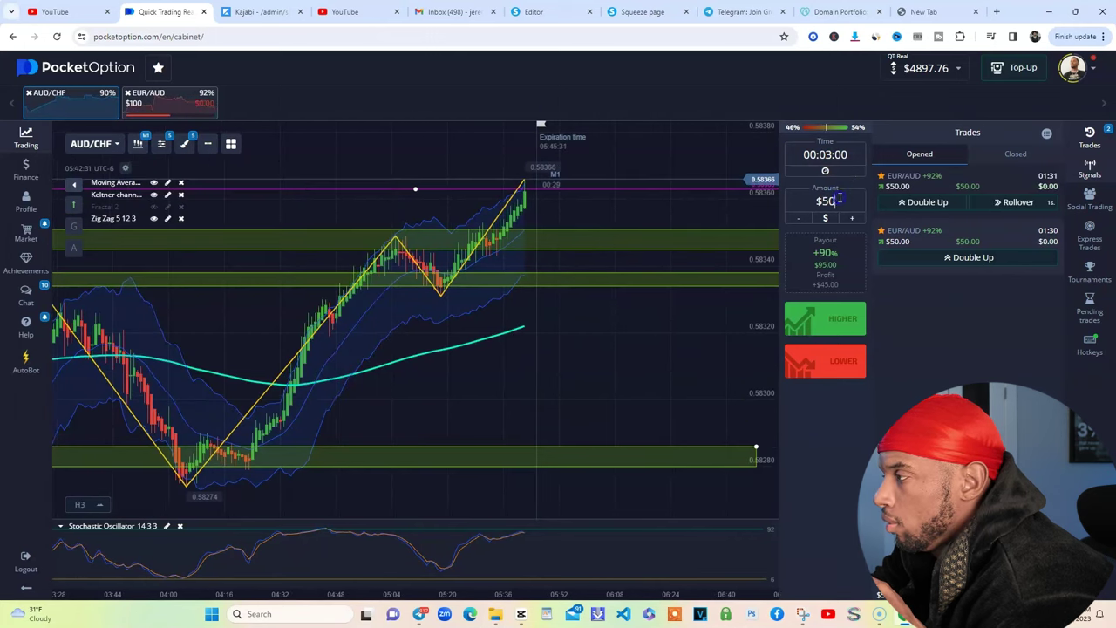
pyautogui.click(839, 199)
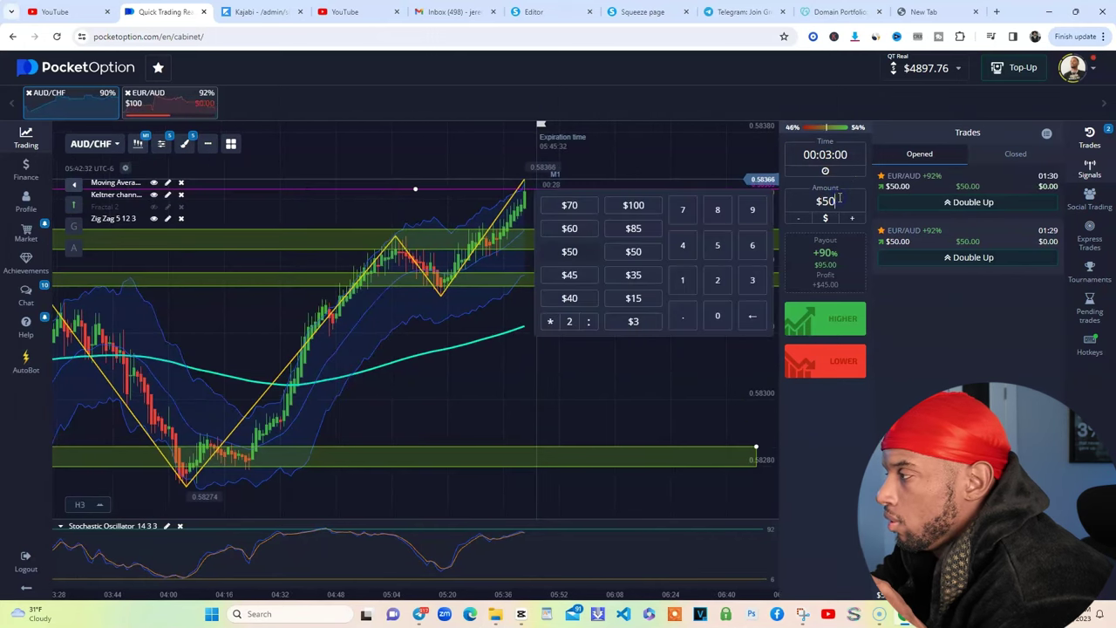
pyautogui.click(841, 362)
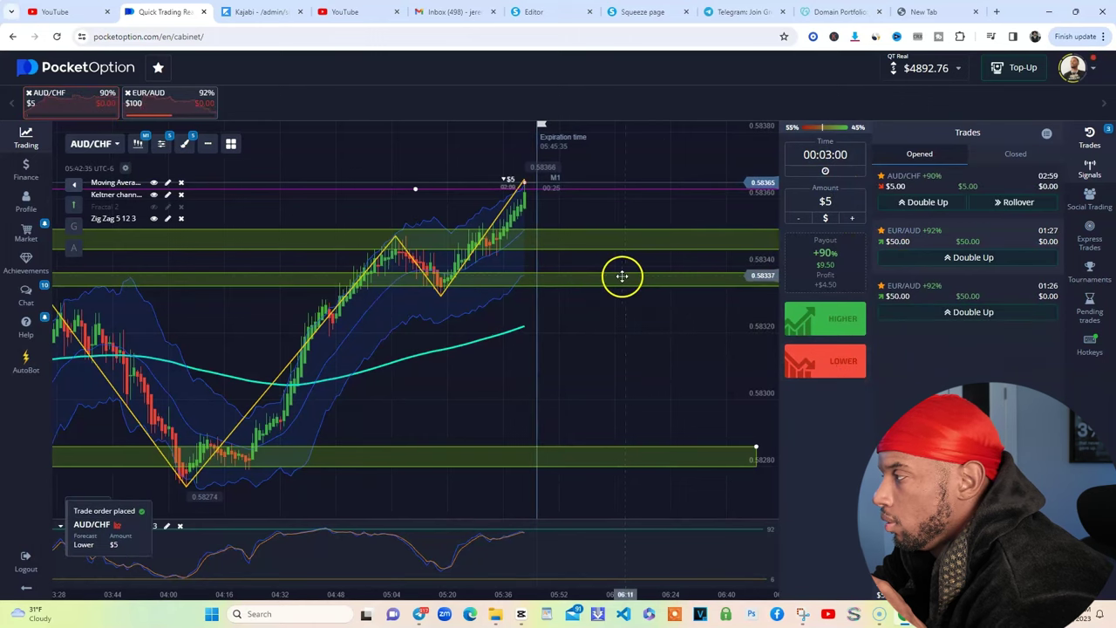
# Step: Switch to the EUR/AUD chart, duplicate the white horizontal line at 1.61876 and place the copy at 1.61807
pyautogui.click(911, 234)
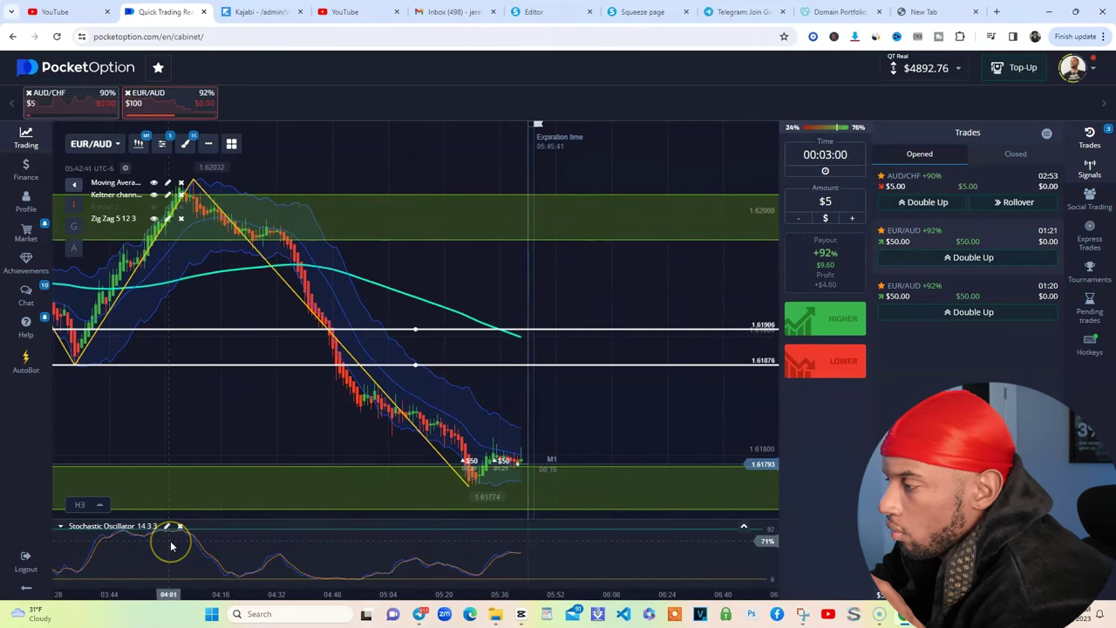
pyautogui.scroll(5, 560, 349)
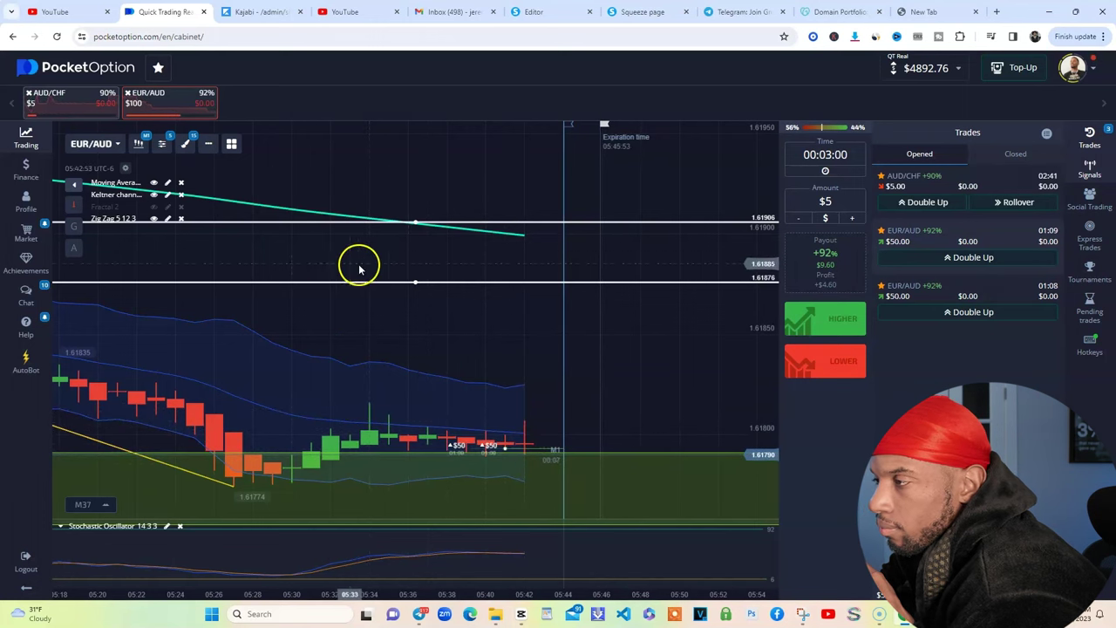
pyautogui.rightClick(413, 282)
pyautogui.click(382, 286)
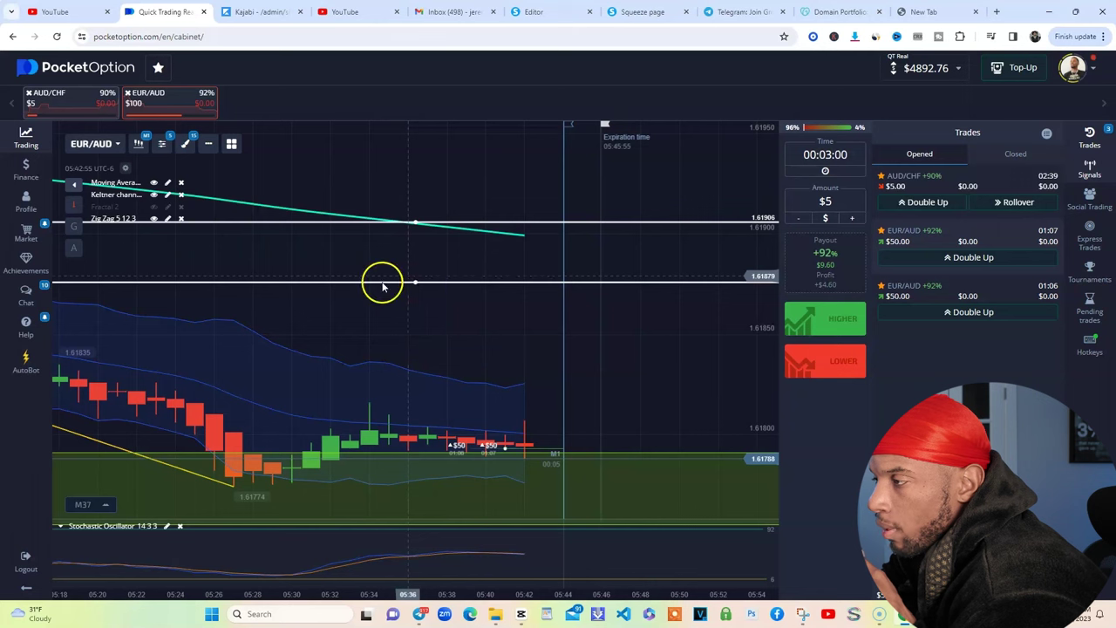
pyautogui.click(382, 283)
pyautogui.click(408, 256)
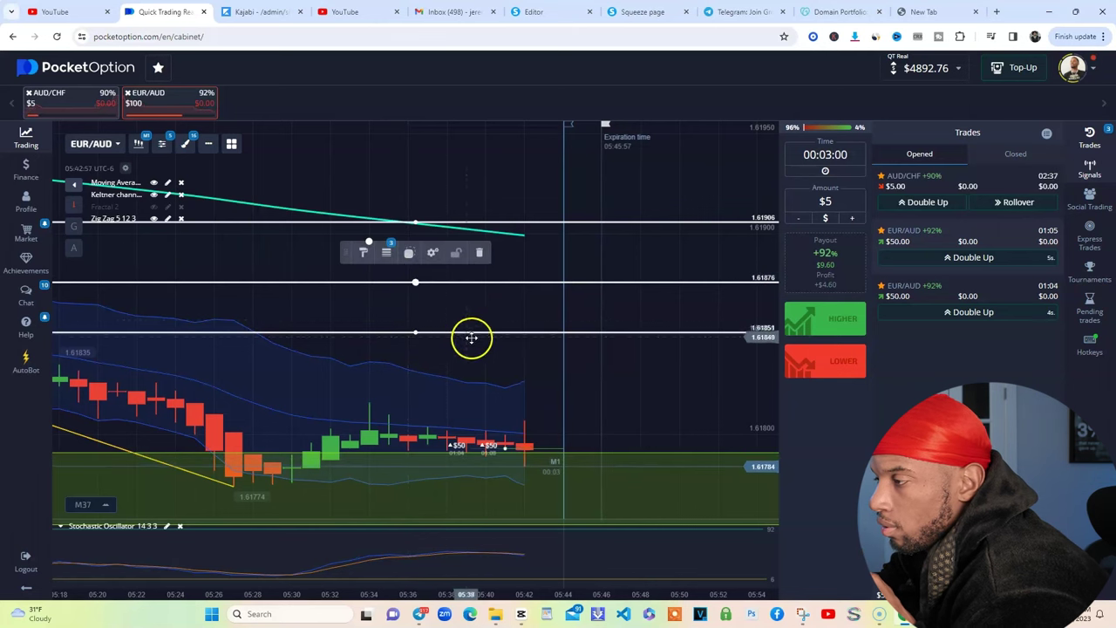
pyautogui.moveTo(471, 338)
pyautogui.mouseDown()
pyautogui.moveTo(488, 391)
pyautogui.moveTo(536, 425)
pyautogui.mouseUp()
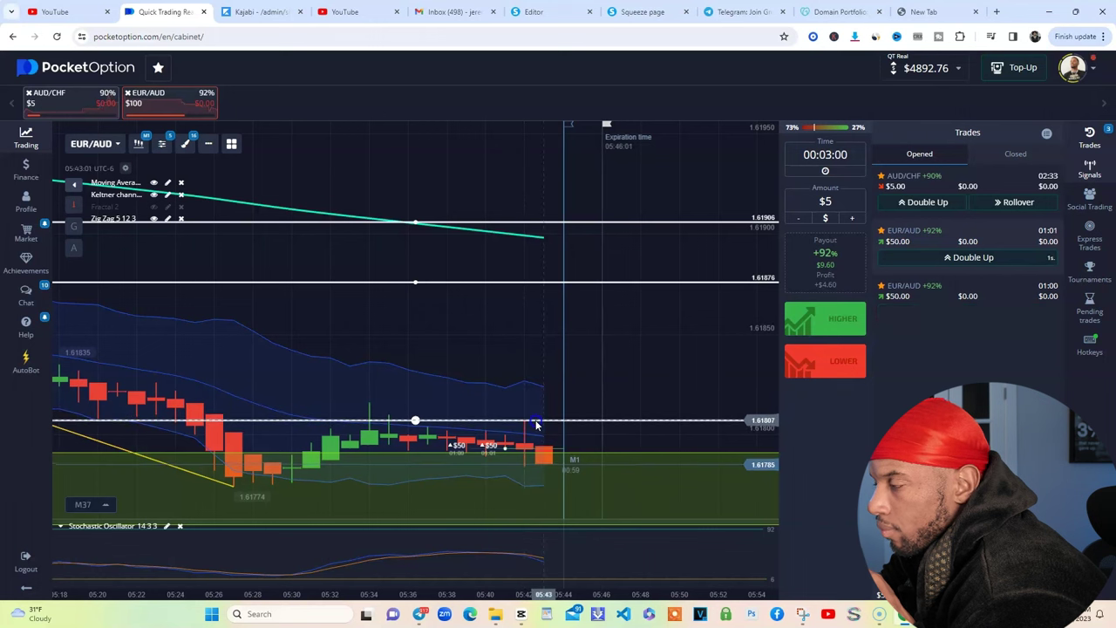
pyautogui.click(619, 515)
pyautogui.click(536, 495)
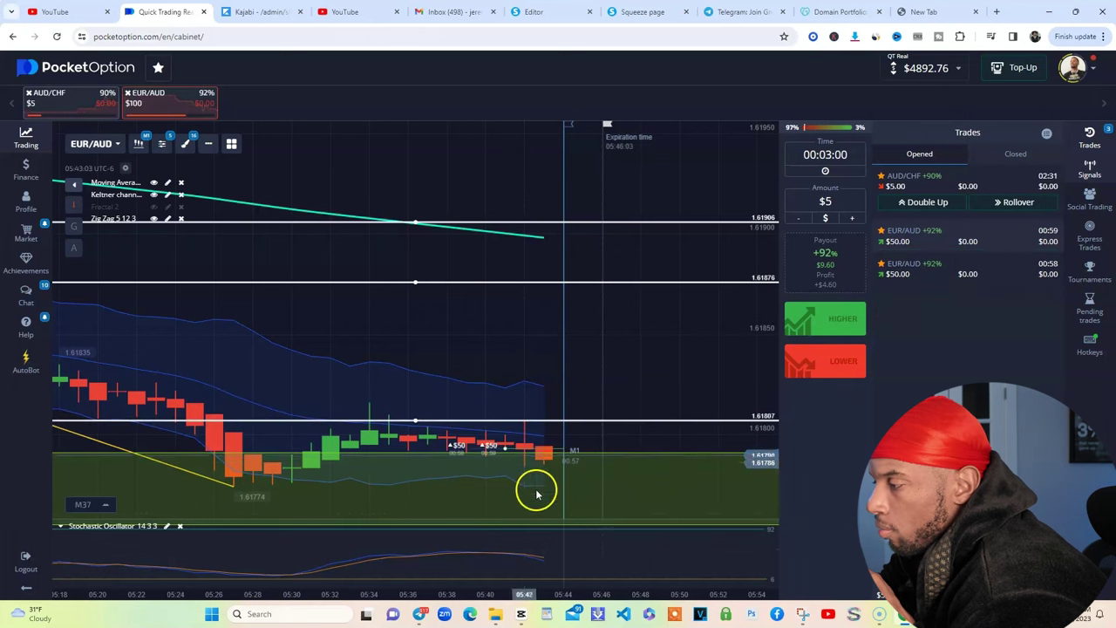
pyautogui.click(730, 516)
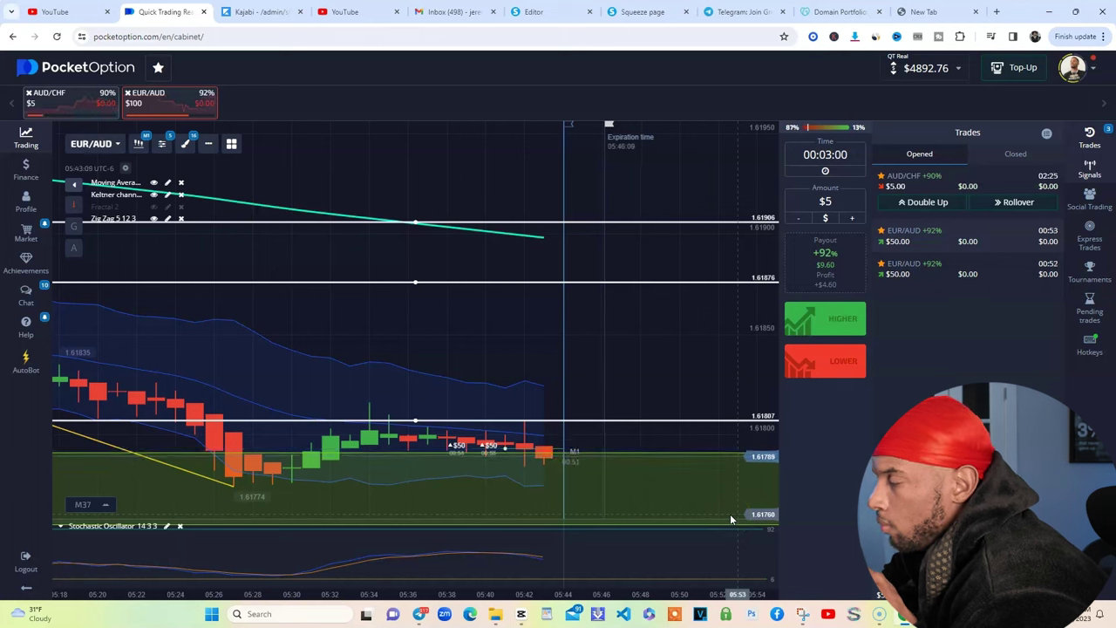
pyautogui.click(733, 346)
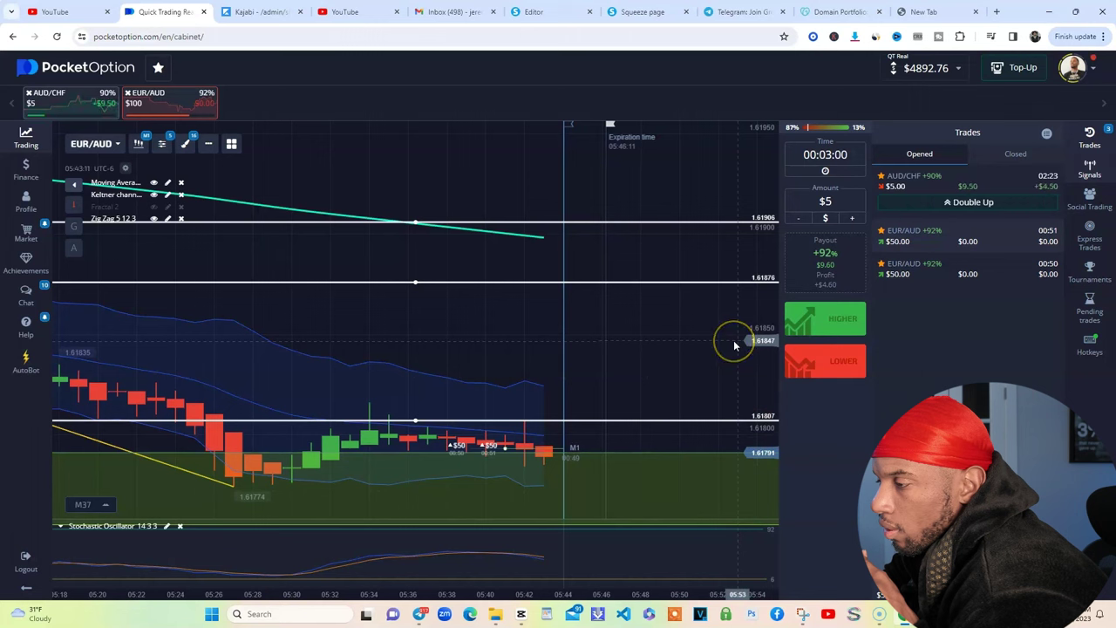
pyautogui.moveTo(269, 460)
pyautogui.mouseDown()
pyautogui.moveTo(244, 473)
pyautogui.moveTo(262, 476)
pyautogui.mouseUp()
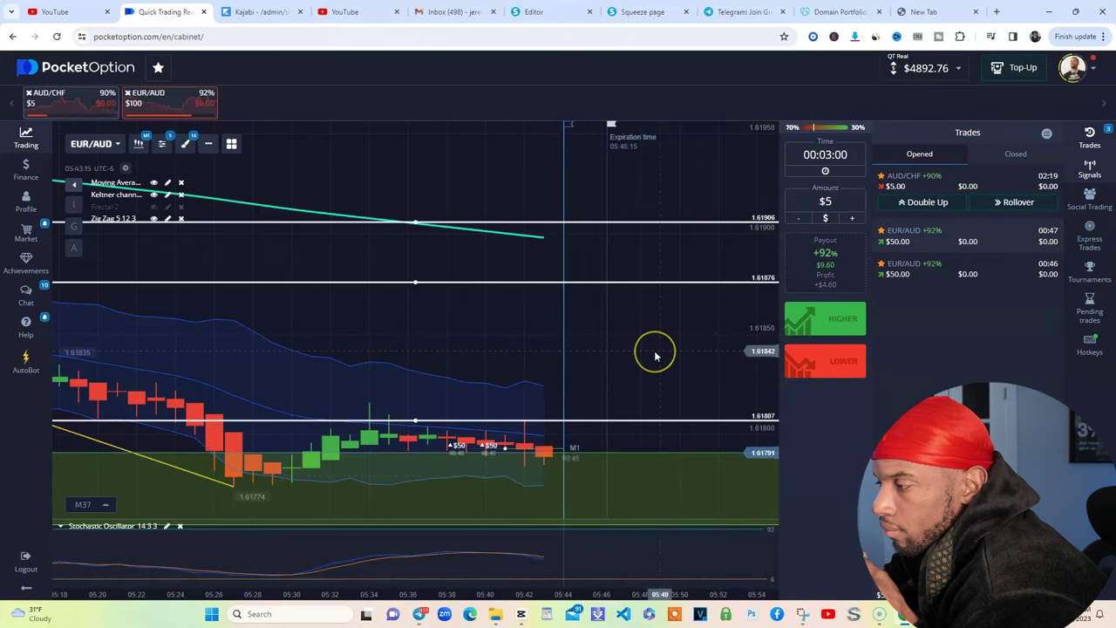
pyautogui.moveTo(655, 355); pyautogui.dragTo(553, 450)
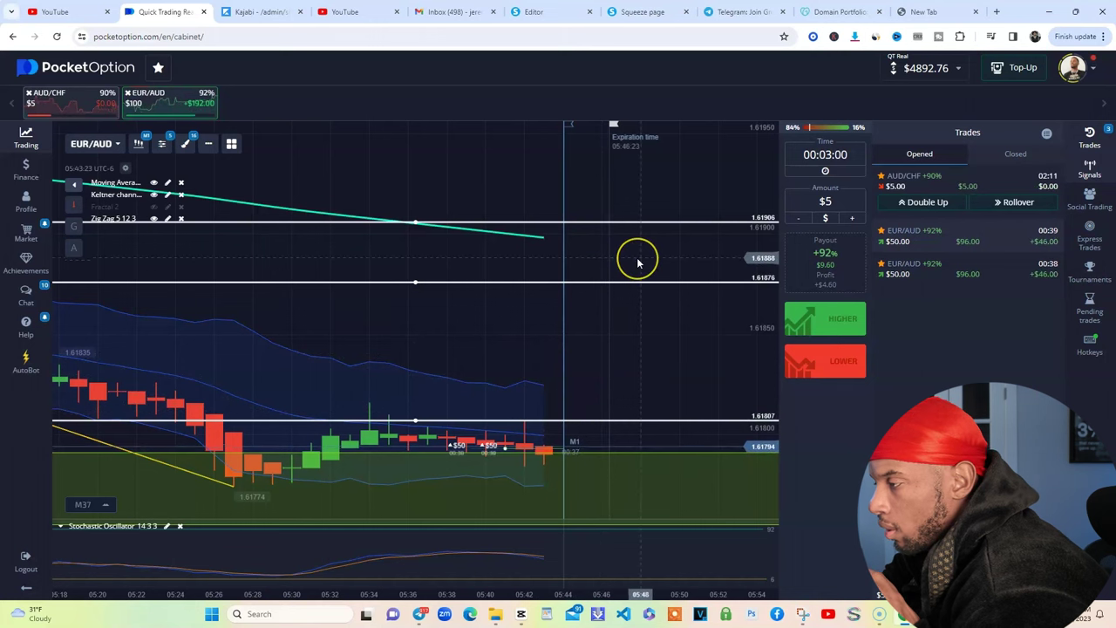
pyautogui.click(639, 286)
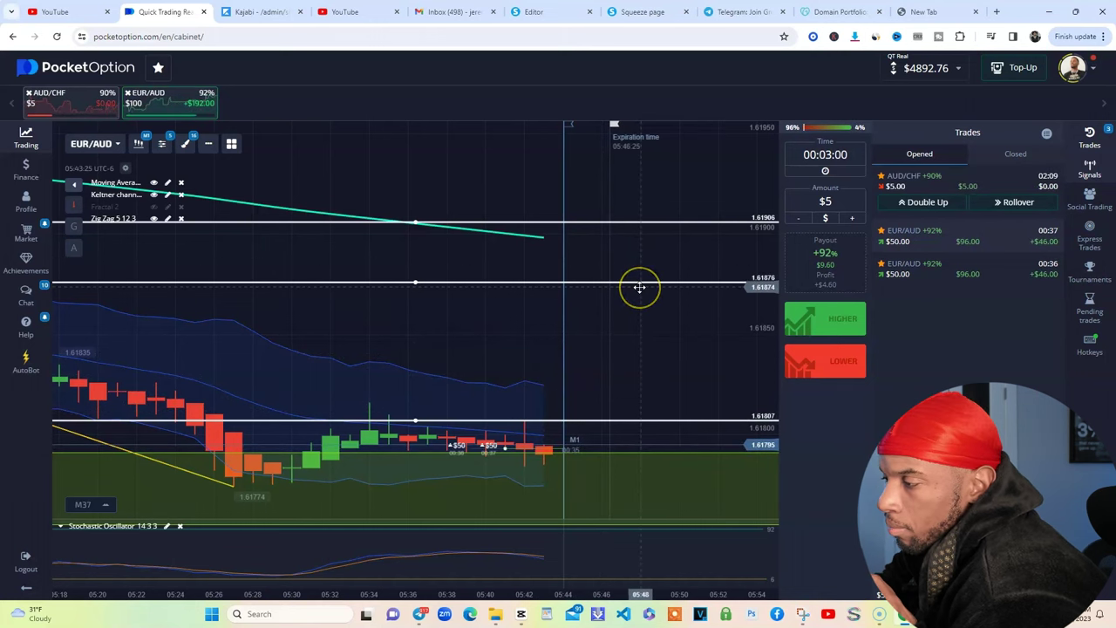
pyautogui.moveTo(515, 421); pyautogui.dragTo(450, 435)
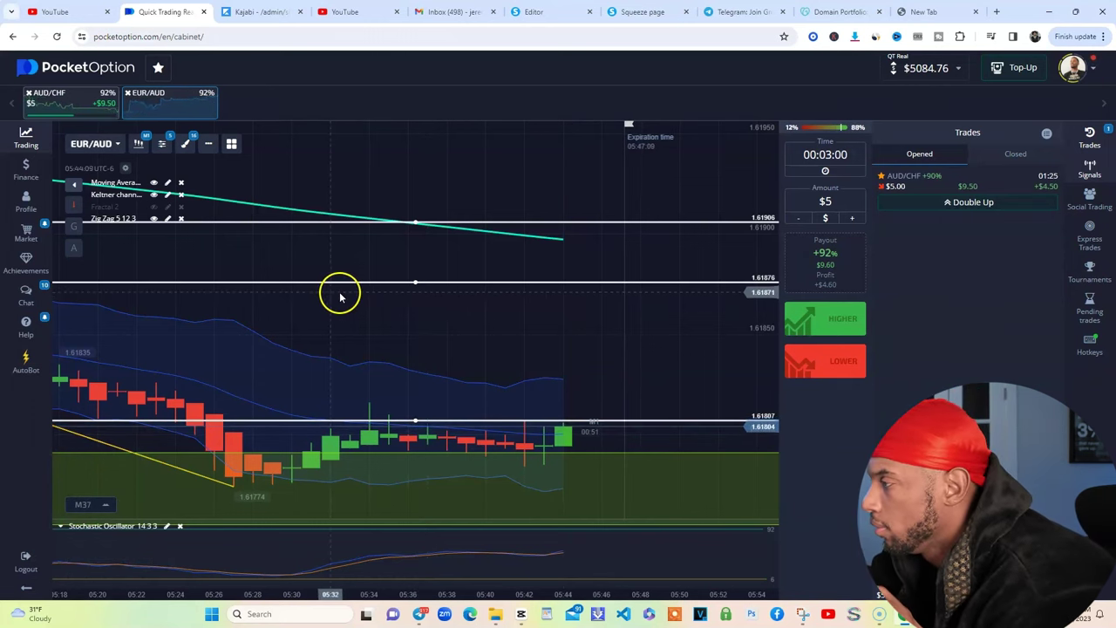
# Step: Switch to the AUD/CHF chart and examine the price action around the open $5 trade and the magenta line at 0.58363
pyautogui.click(917, 180)
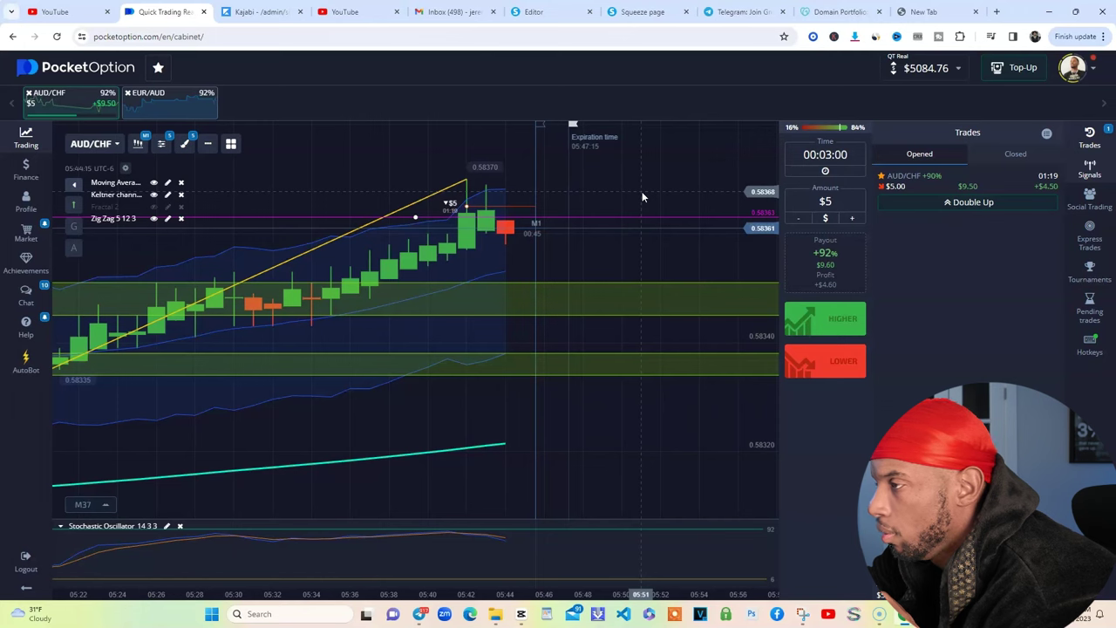
pyautogui.scroll(-5, 567, 296)
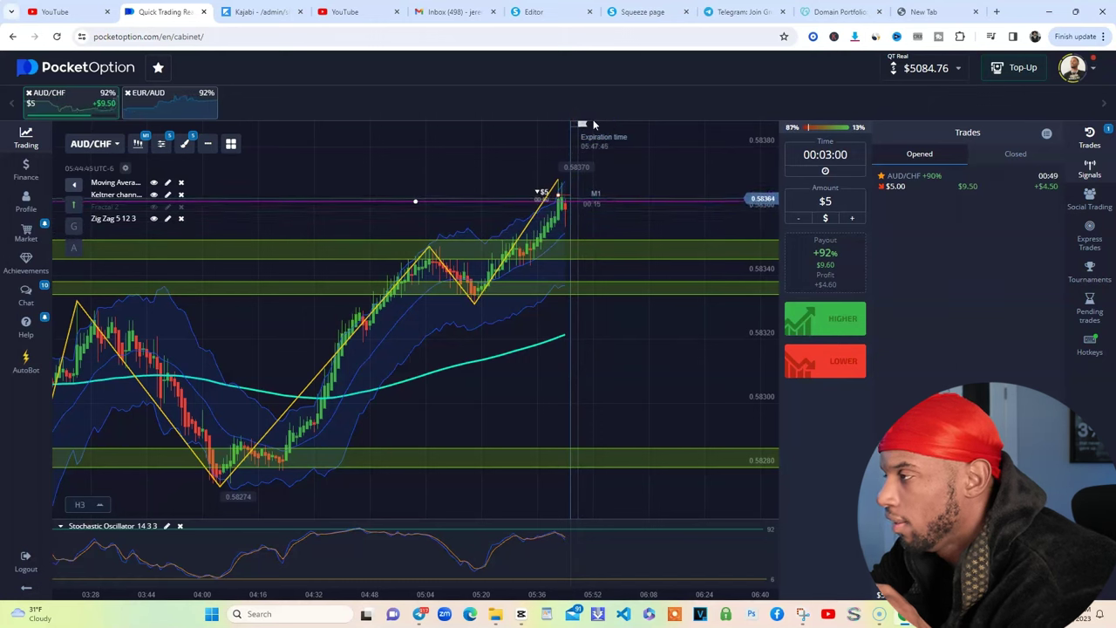
pyautogui.click(435, 123)
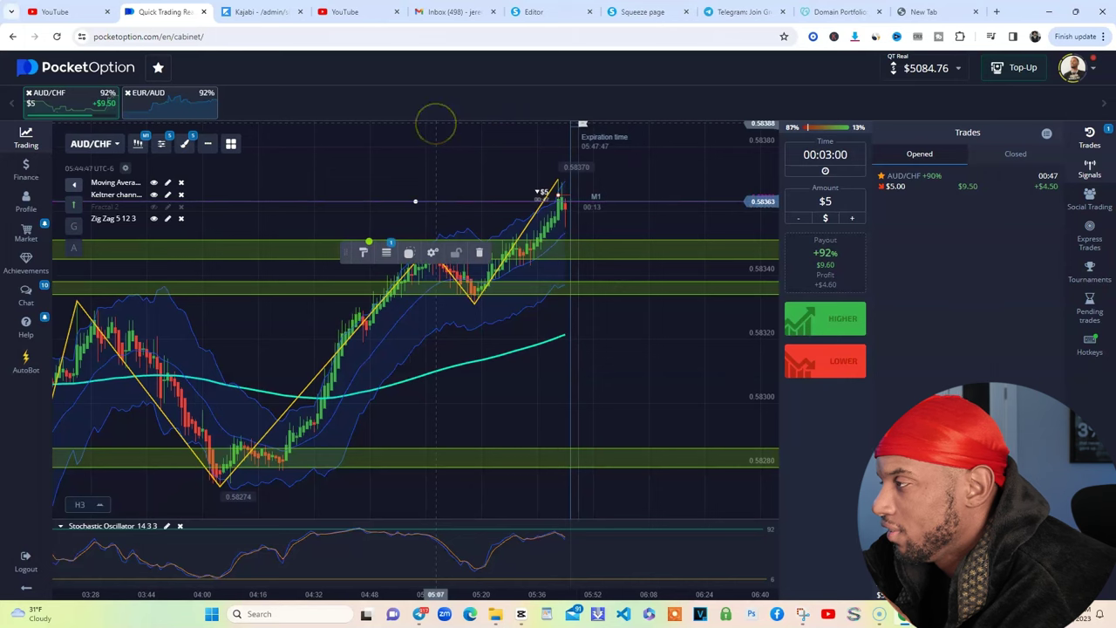
pyautogui.scroll(3, 435, 123)
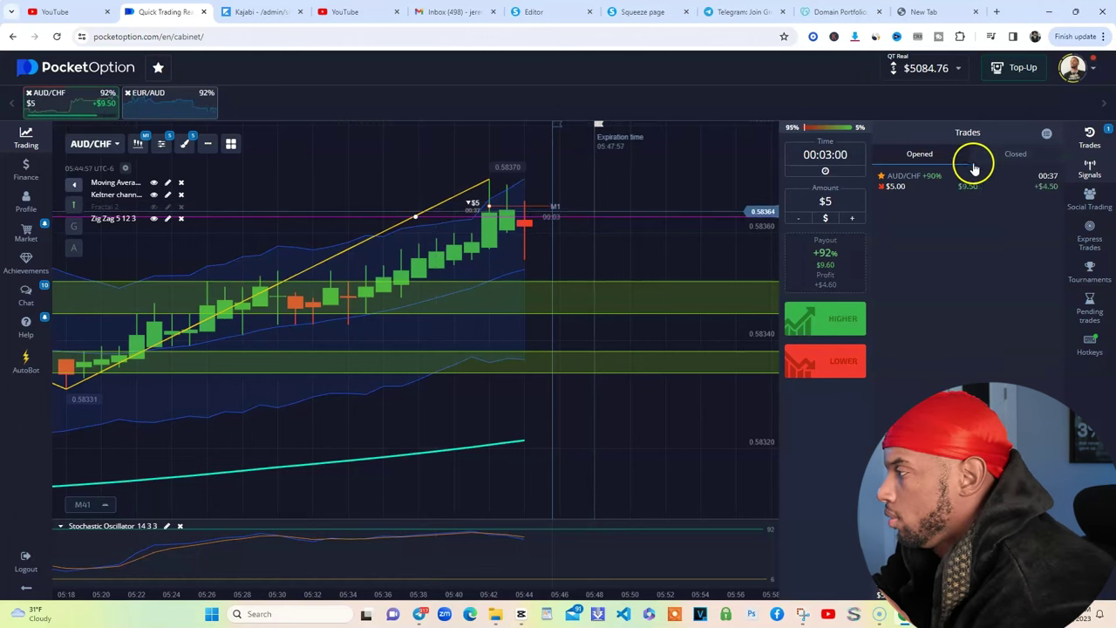
# Step: Review the closed trades and return to the opened trades
pyautogui.click(1011, 157)
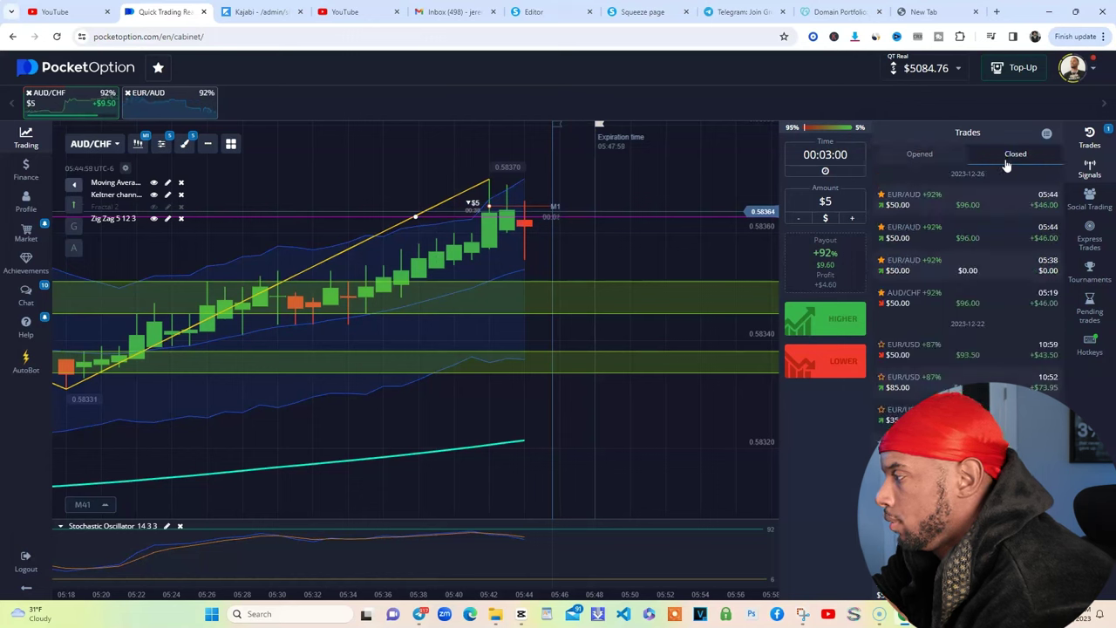
pyautogui.click(916, 310)
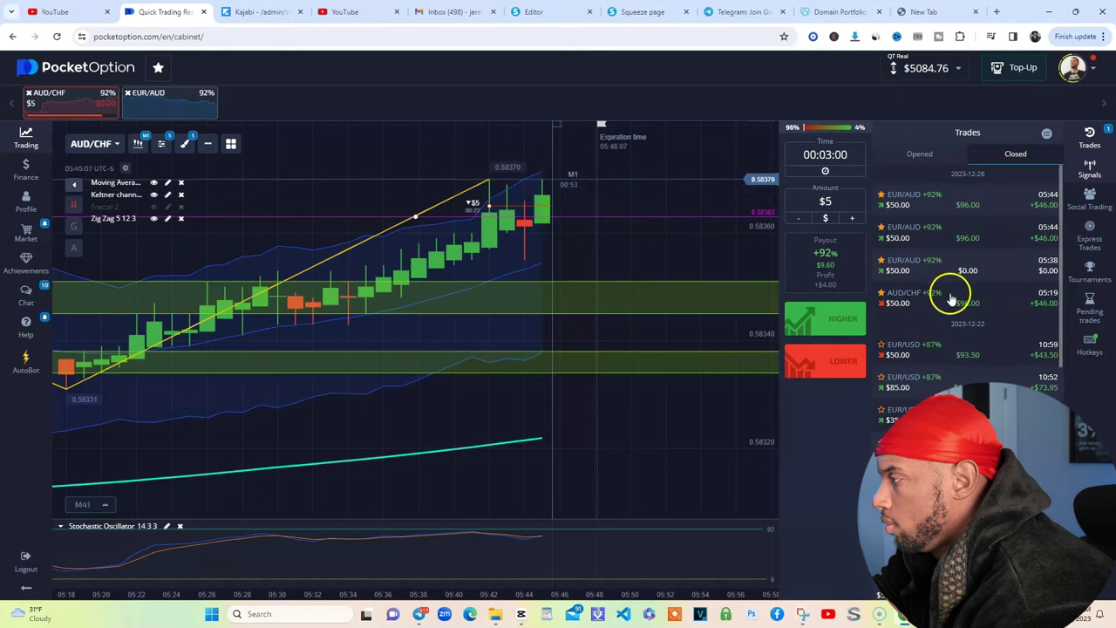
pyautogui.click(920, 157)
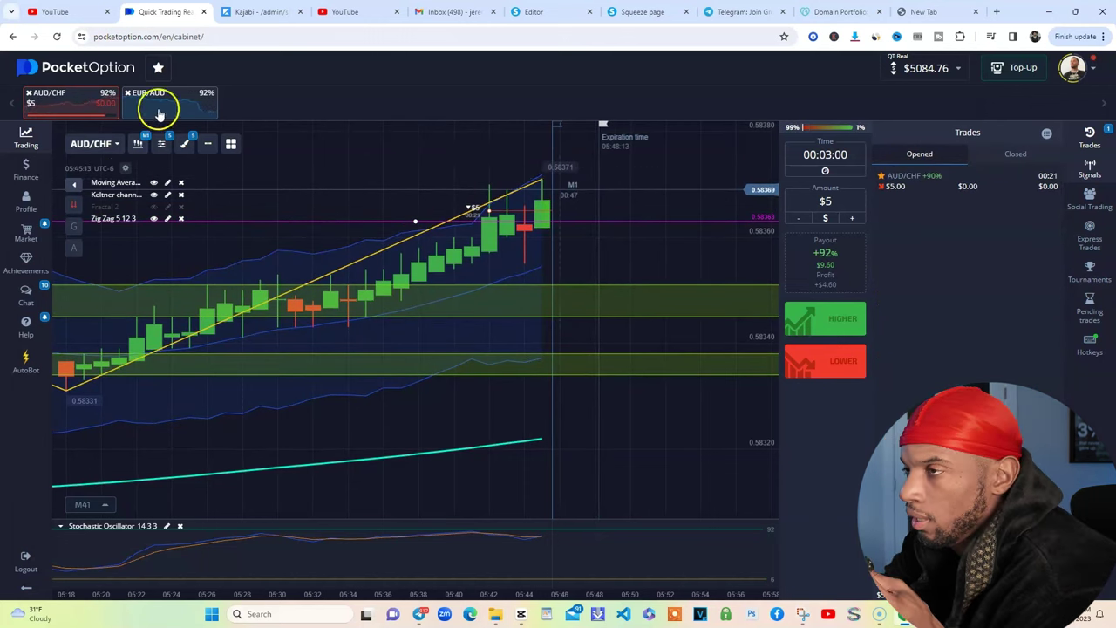
# Step: Check the AUD/CHF price action on the M15 time frame
pyautogui.click(143, 142)
pyautogui.click(229, 231)
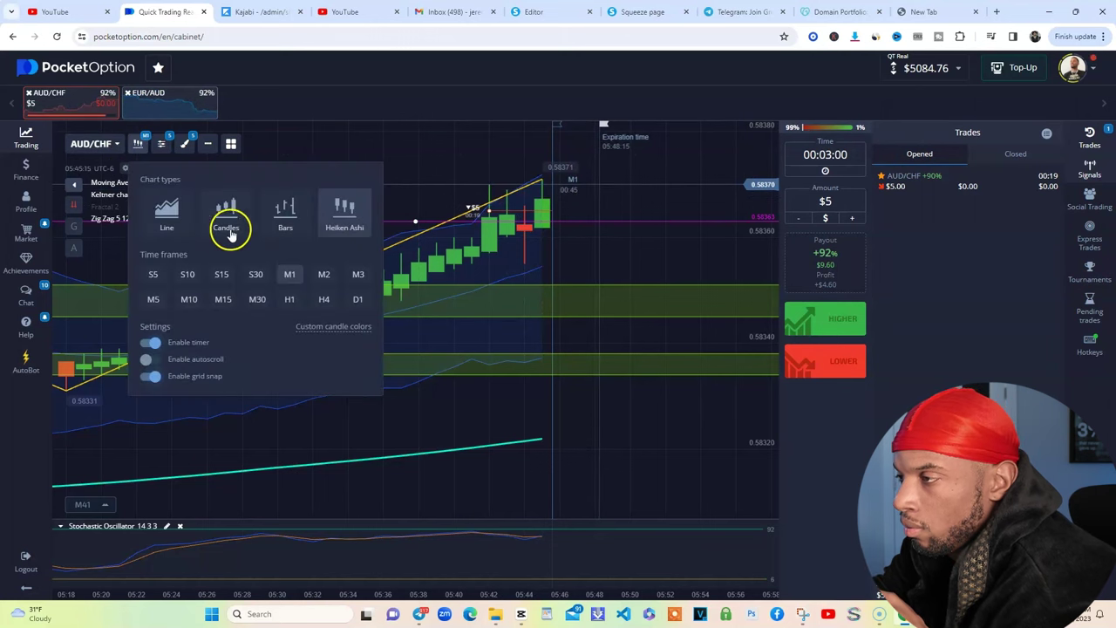
pyautogui.click(230, 303)
pyautogui.click(603, 208)
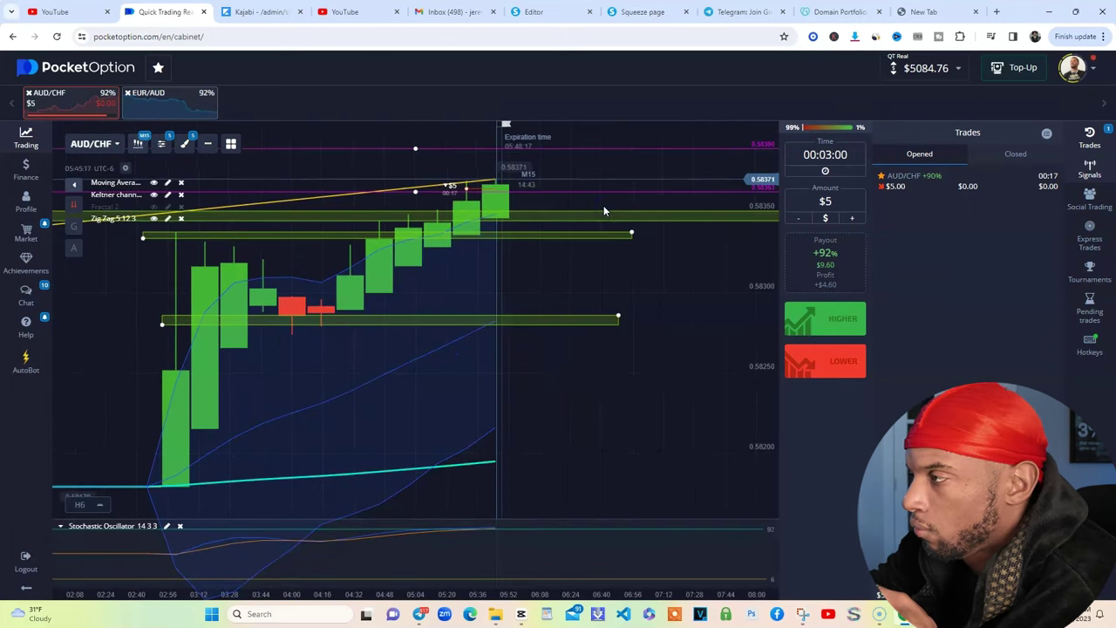
# Step: Set AUD/CHF to the H1 time frame and examine the price history back to 18 December around the marked levels
pyautogui.click(141, 141)
pyautogui.click(288, 299)
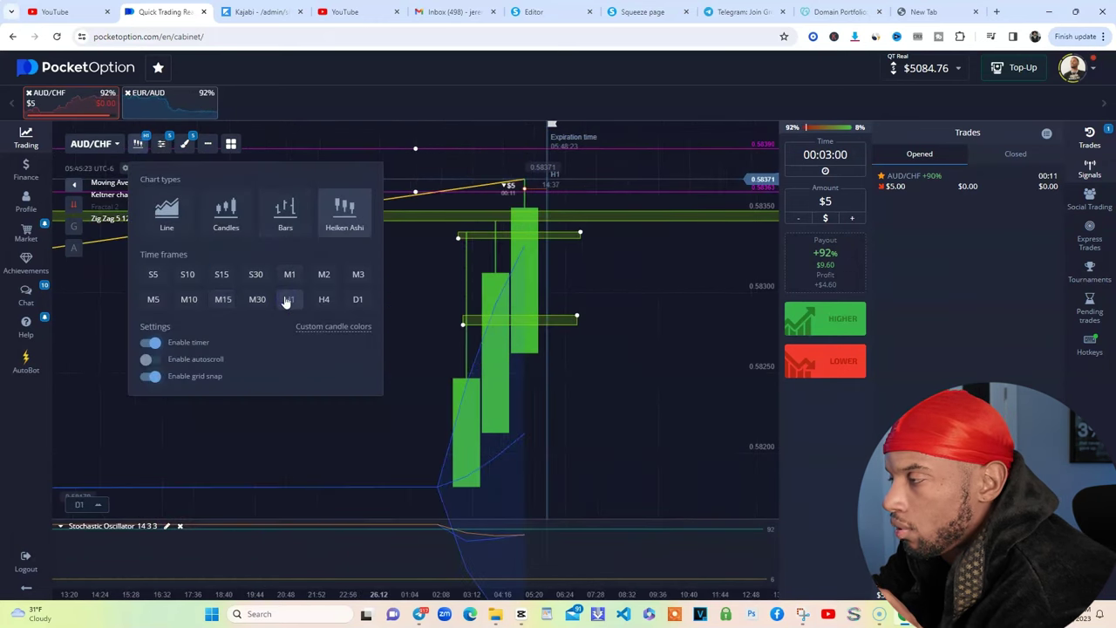
pyautogui.click(670, 279)
pyautogui.scroll(-6, 670, 279)
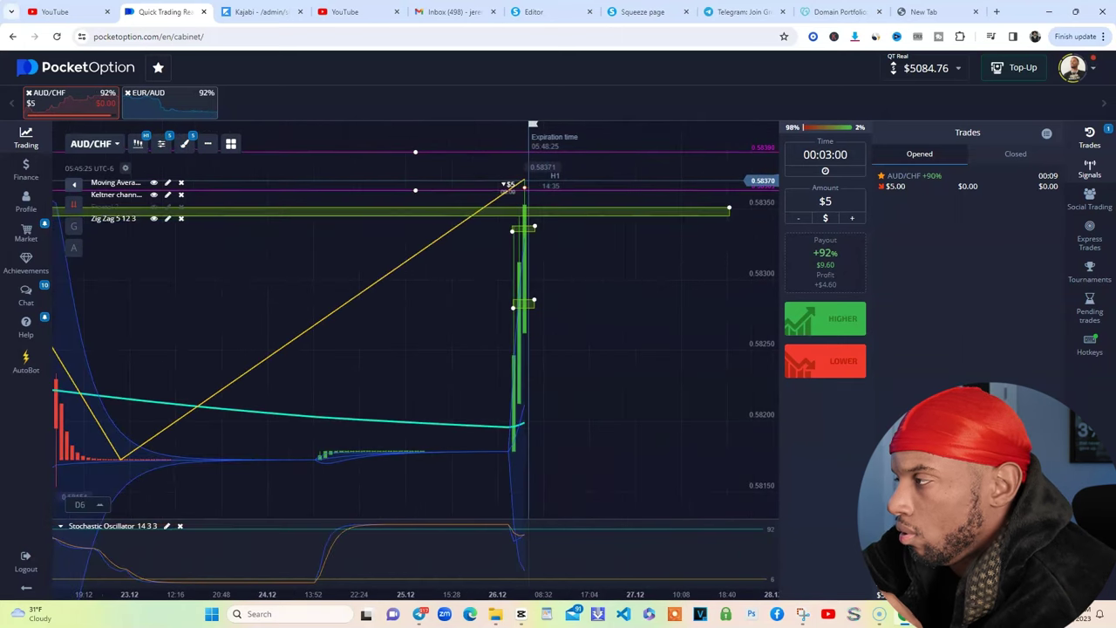
pyautogui.hscroll(-3, 416, 331)
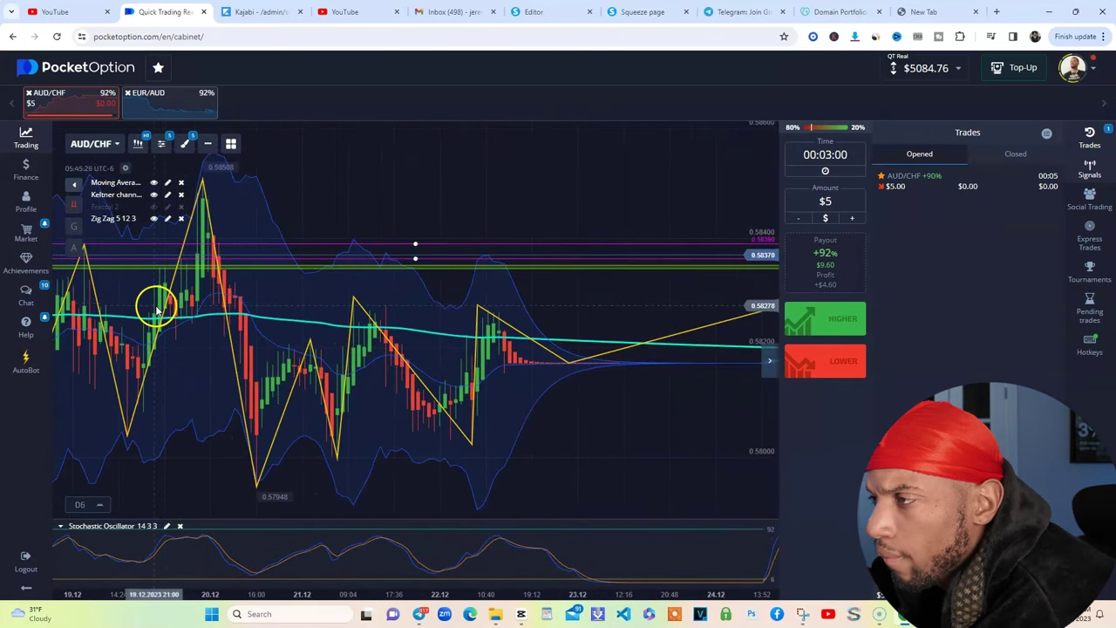
pyautogui.moveTo(102, 338); pyautogui.dragTo(340, 328)
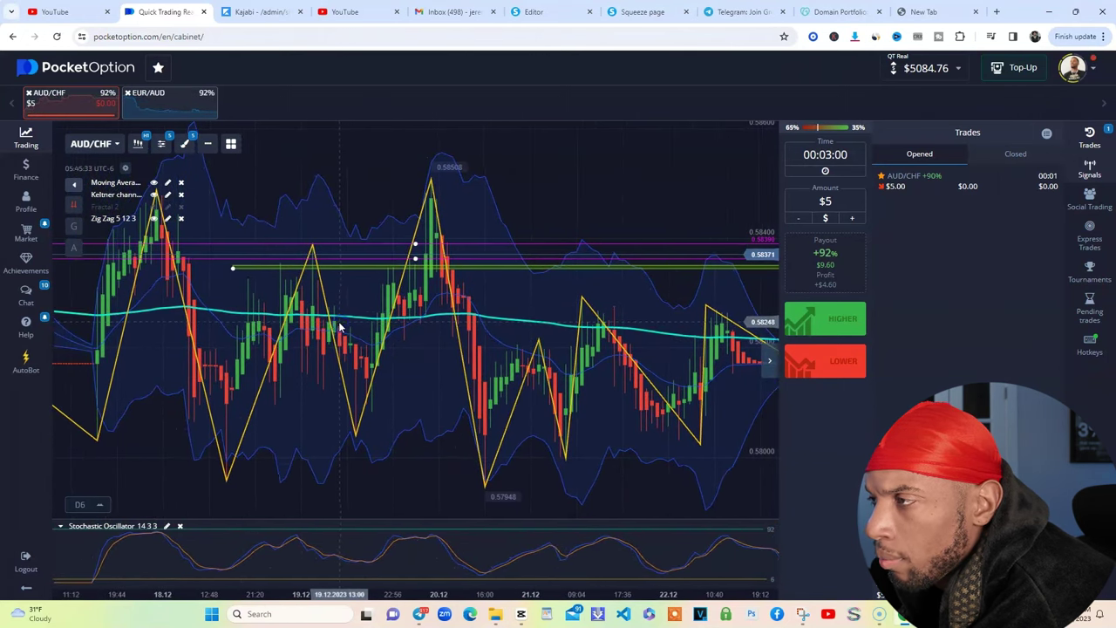
pyautogui.moveTo(142, 266); pyautogui.dragTo(130, 264)
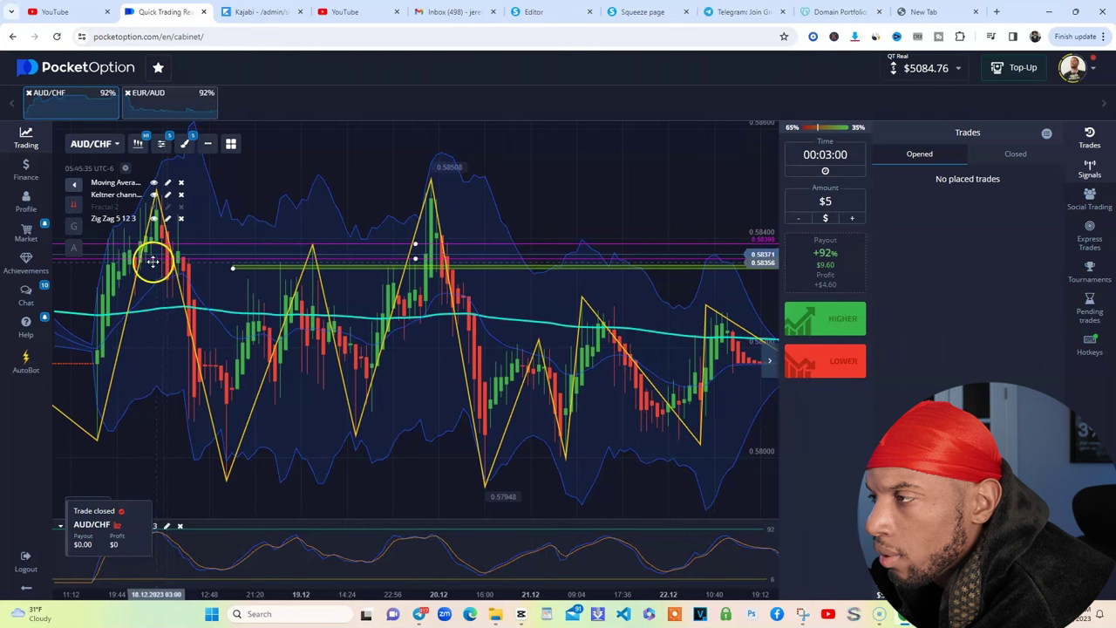
# Step: Add a horizontal line at 0.58379 on the AUD/CHF chart and return the chart to the M1 time frame
pyautogui.click(184, 144)
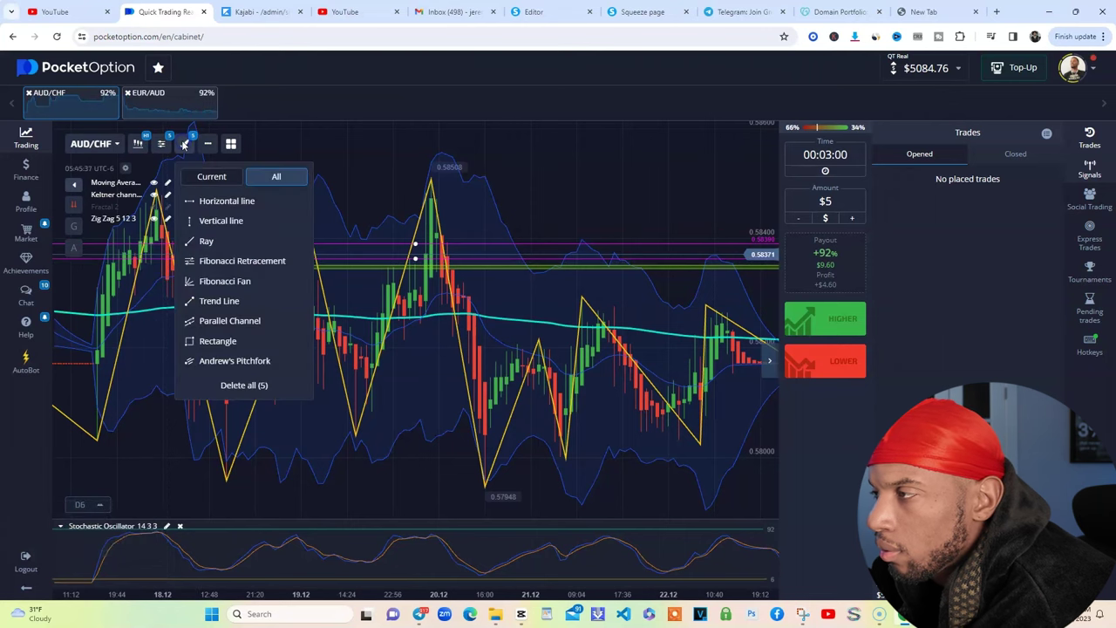
pyautogui.click(248, 201)
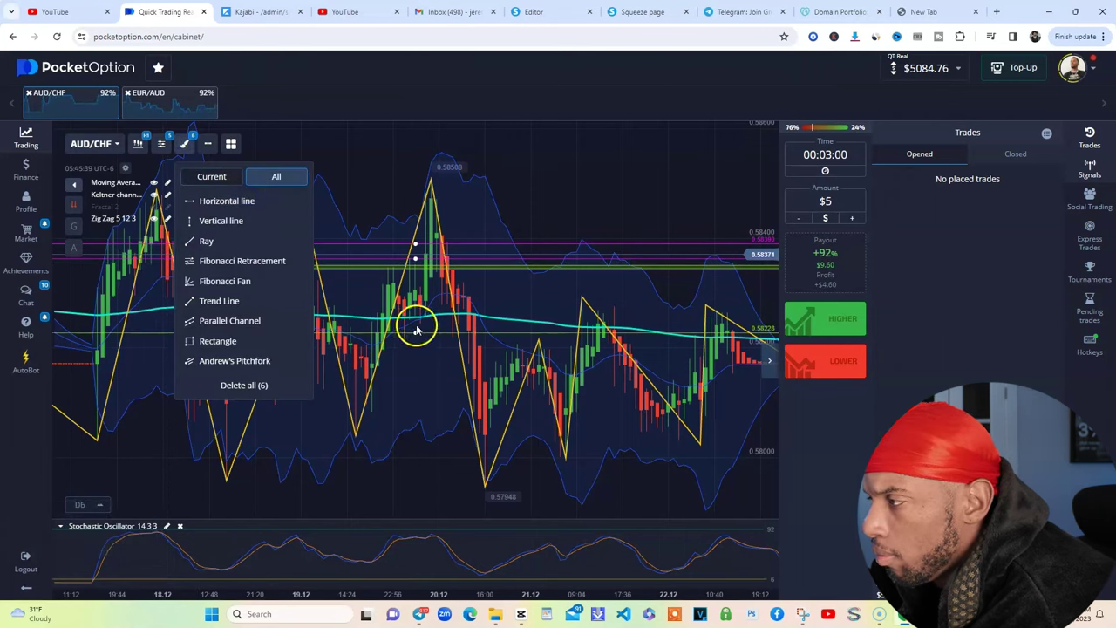
pyautogui.moveTo(416, 330)
pyautogui.mouseDown()
pyautogui.moveTo(411, 314)
pyautogui.moveTo(334, 294)
pyautogui.moveTo(304, 268)
pyautogui.mouseUp()
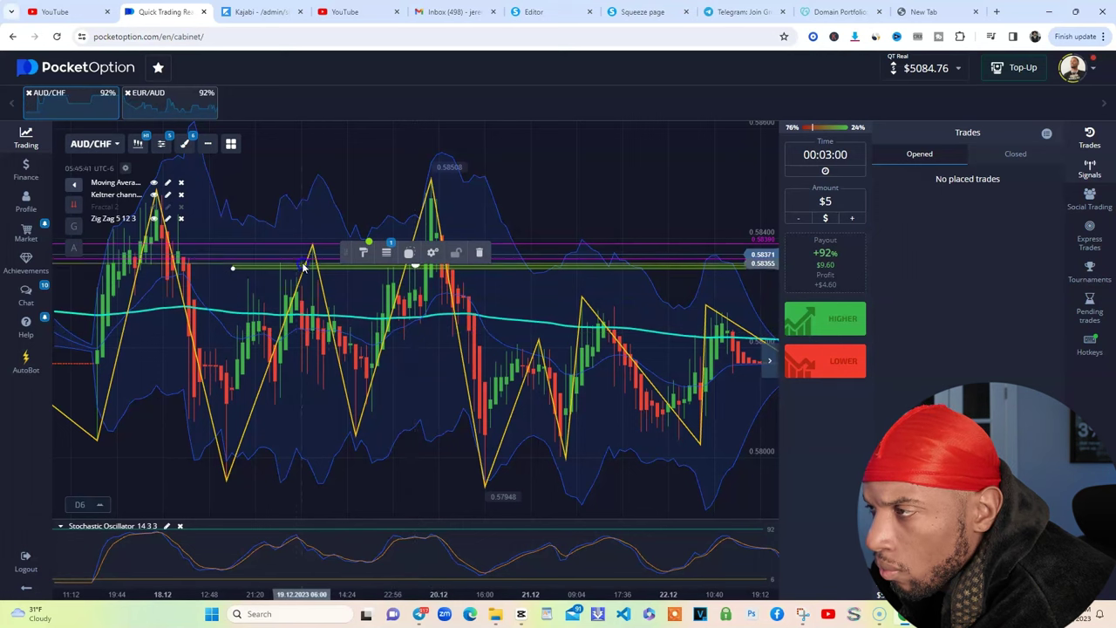
pyautogui.click(141, 116)
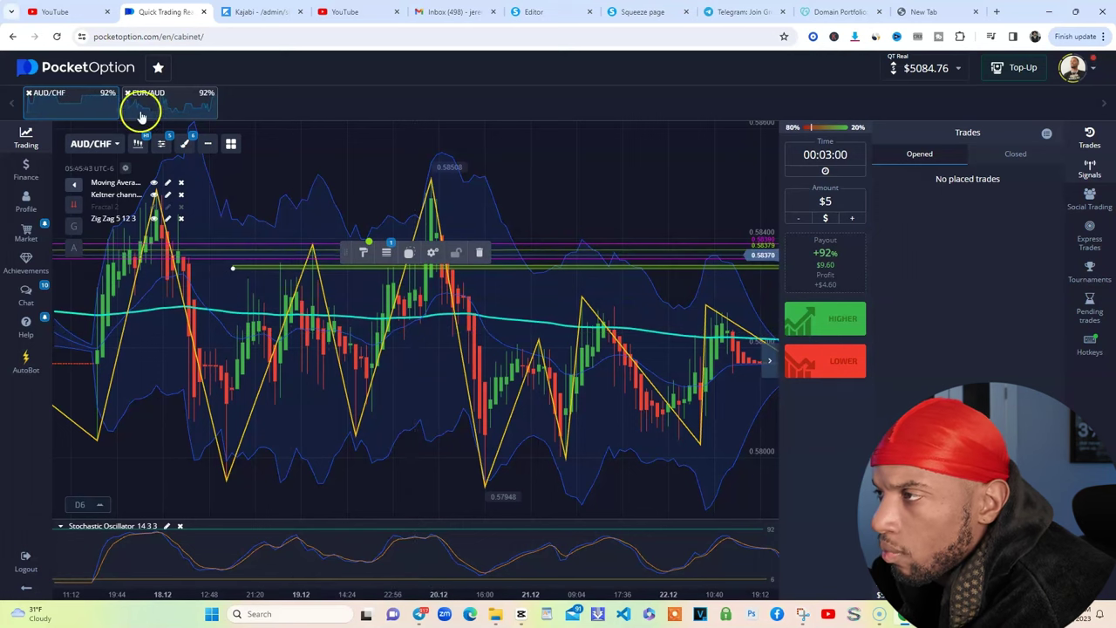
pyautogui.click(142, 141)
pyautogui.click(295, 274)
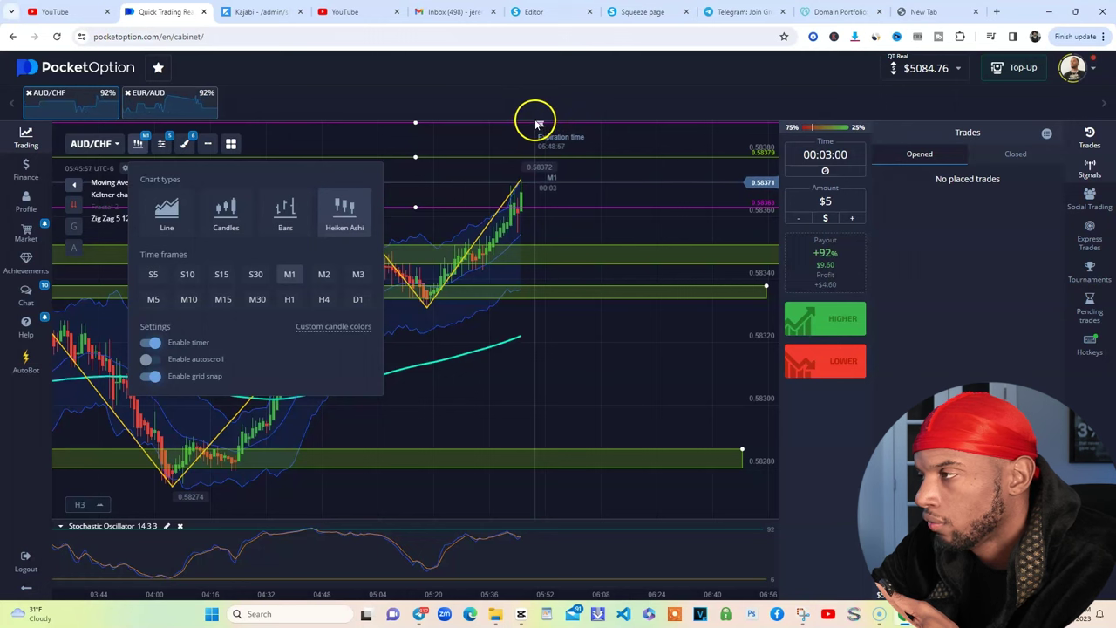
pyautogui.click(835, 200)
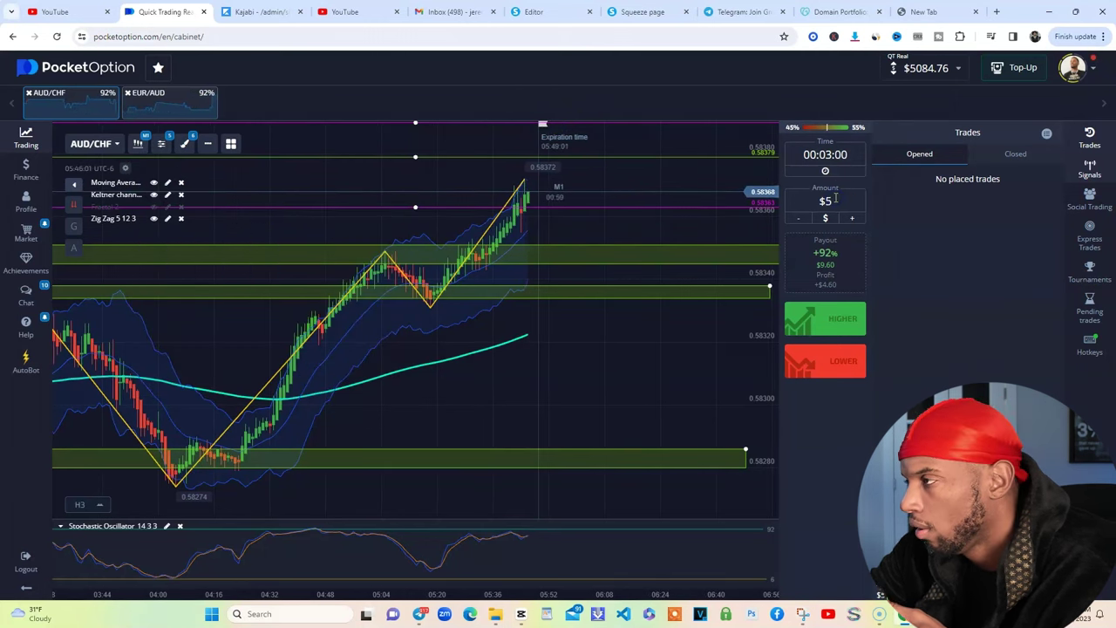
pyautogui.click(834, 200)
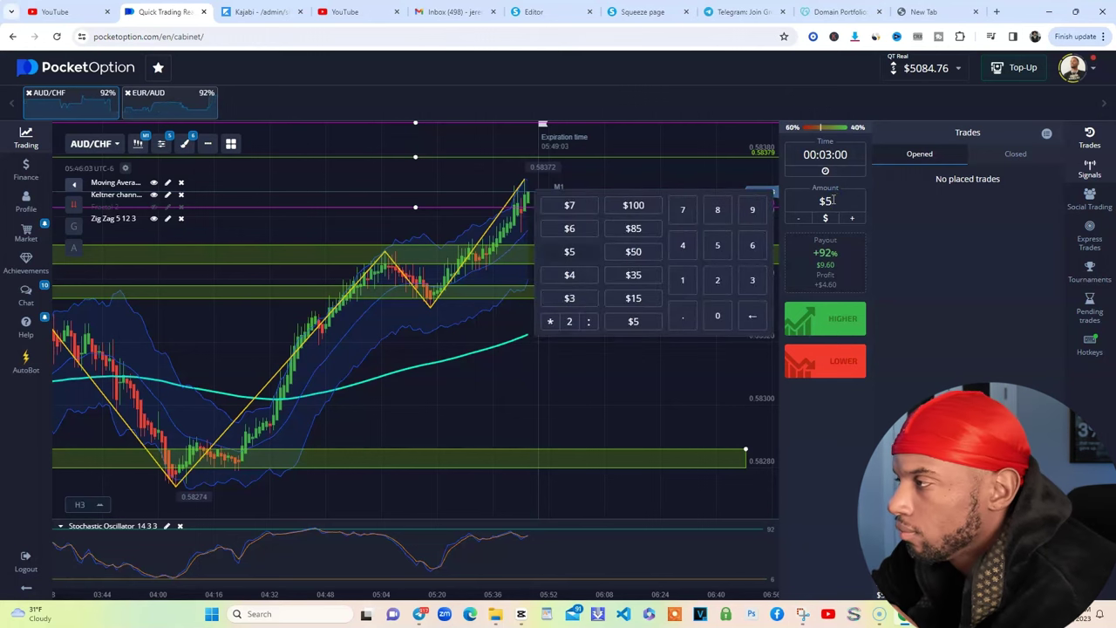
pyautogui.click(471, 214)
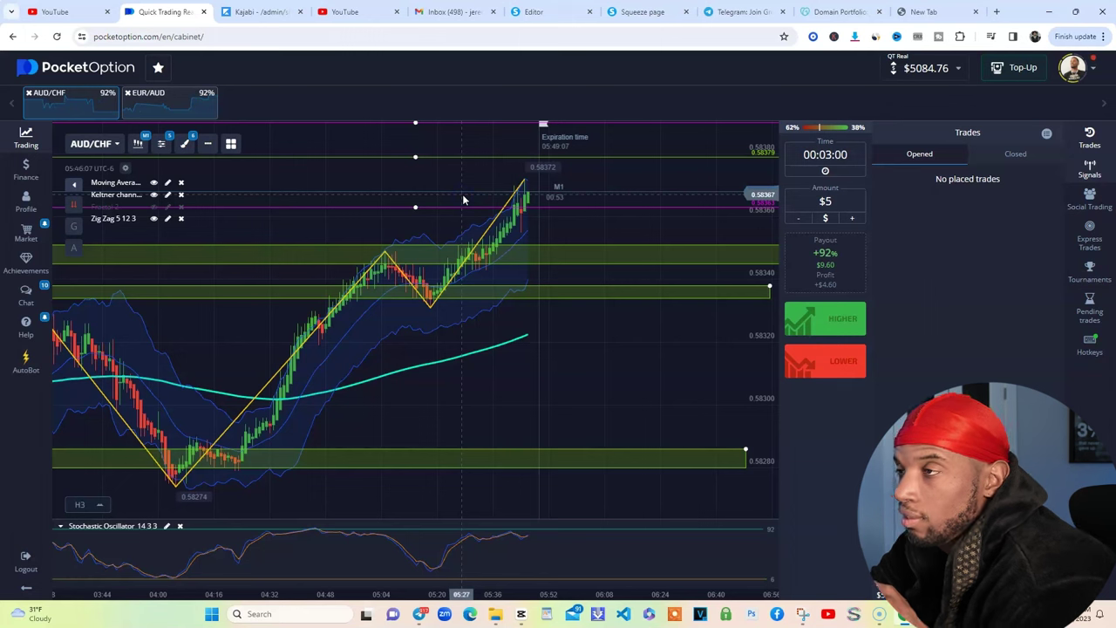
# Step: Switch to the EUR/AUD chart
pyautogui.click(147, 99)
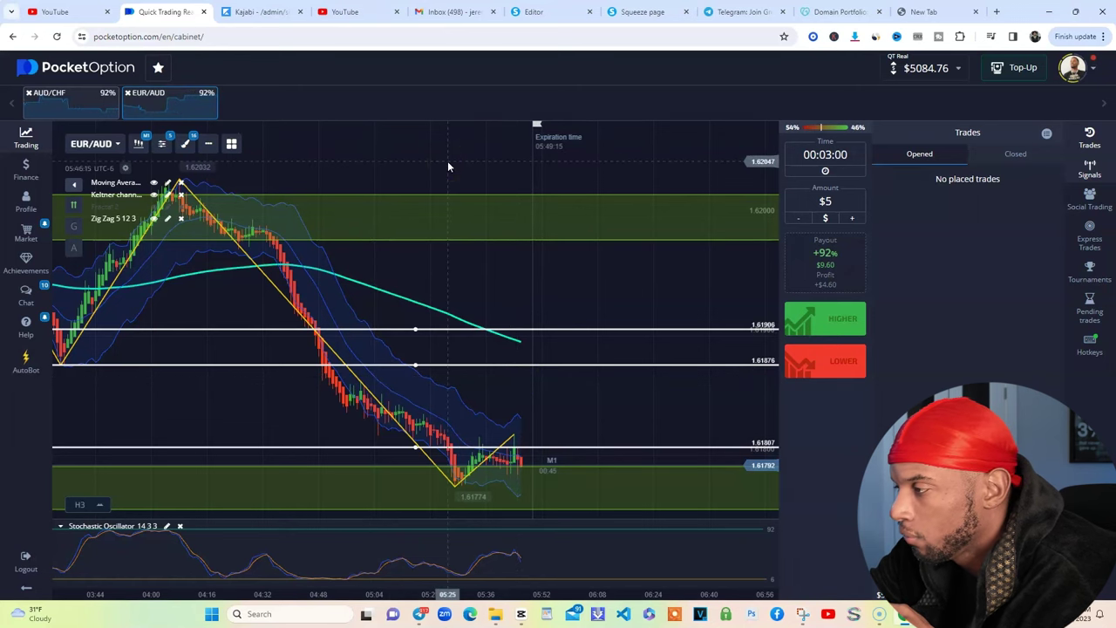
# Step: Add a horizontal line at 1.61816 on the EUR/AUD chart, just above the 1.61807 line
pyautogui.click(483, 193)
pyautogui.scroll(5, 483, 192)
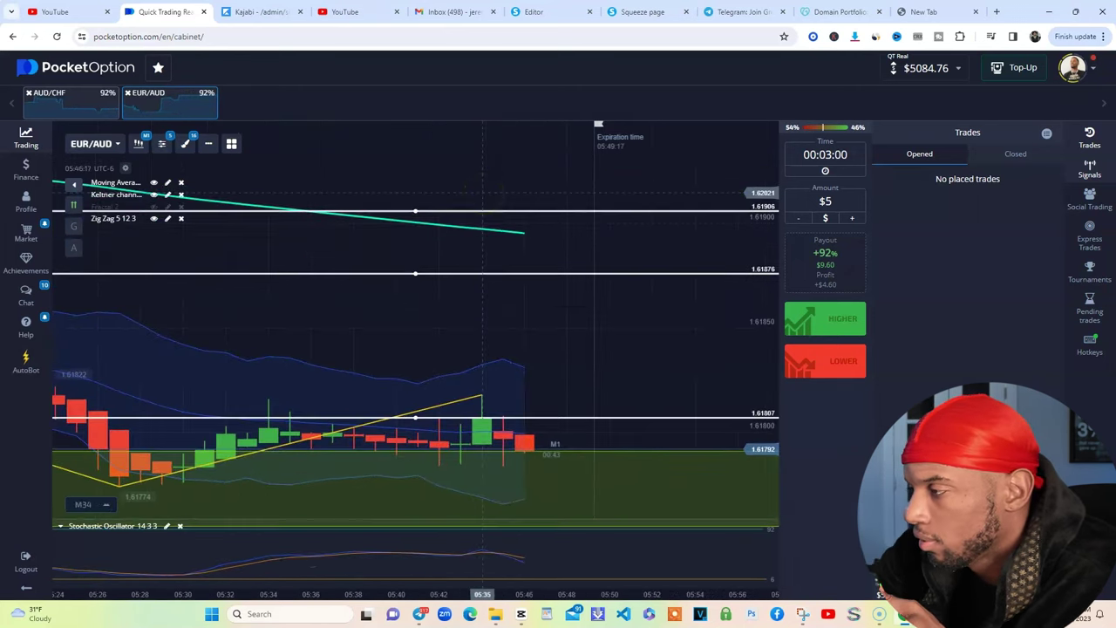
pyautogui.click(185, 143)
pyautogui.click(241, 201)
pyautogui.click(388, 321)
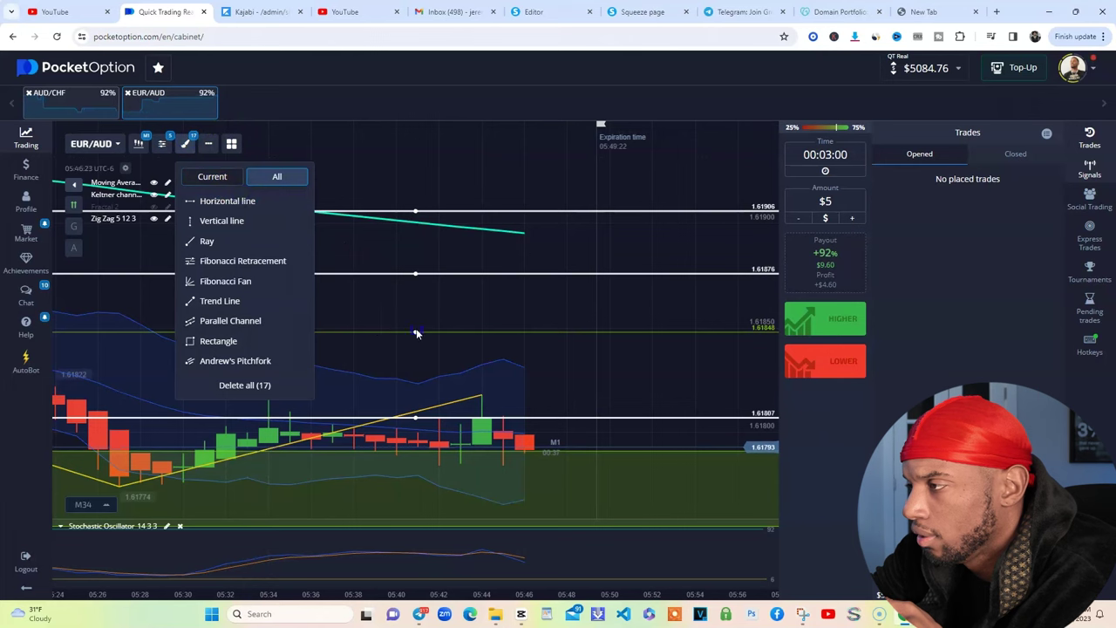
pyautogui.moveTo(415, 333)
pyautogui.mouseDown()
pyautogui.moveTo(415, 390)
pyautogui.moveTo(460, 402)
pyautogui.moveTo(282, 401)
pyautogui.moveTo(480, 398)
pyautogui.moveTo(509, 441)
pyautogui.moveTo(523, 423)
pyautogui.moveTo(506, 348)
pyautogui.moveTo(263, 263)
pyautogui.mouseUp()
pyautogui.scroll(-5, 264, 259)
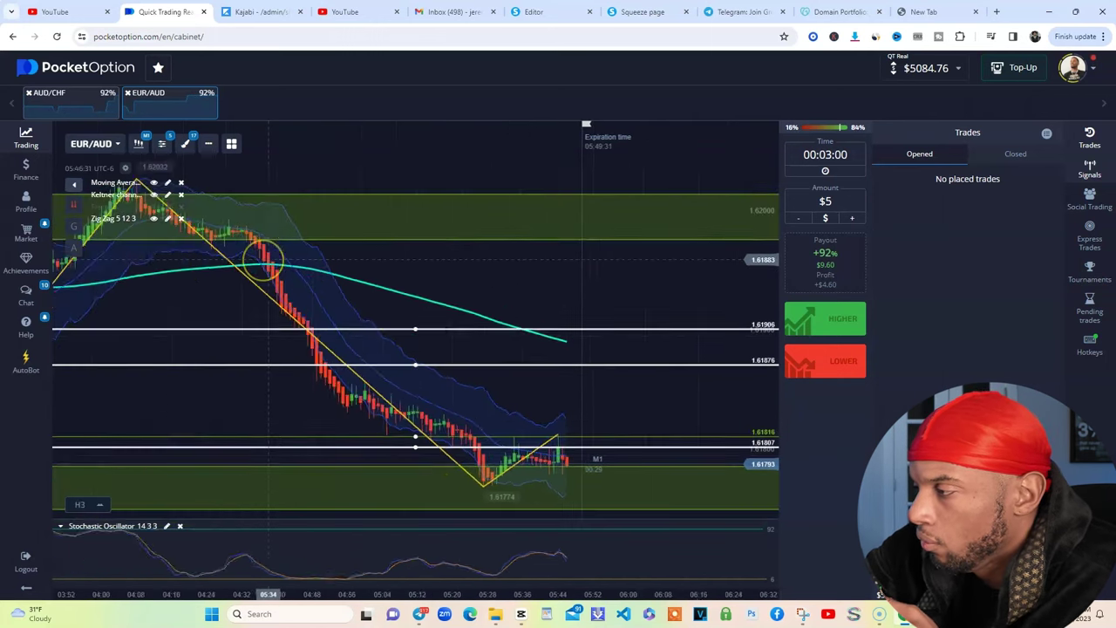
# Step: Switch to the AUD/CHF chart and set the trade amount to $25
pyautogui.click(74, 102)
pyautogui.moveTo(261, 123); pyautogui.dragTo(517, 220)
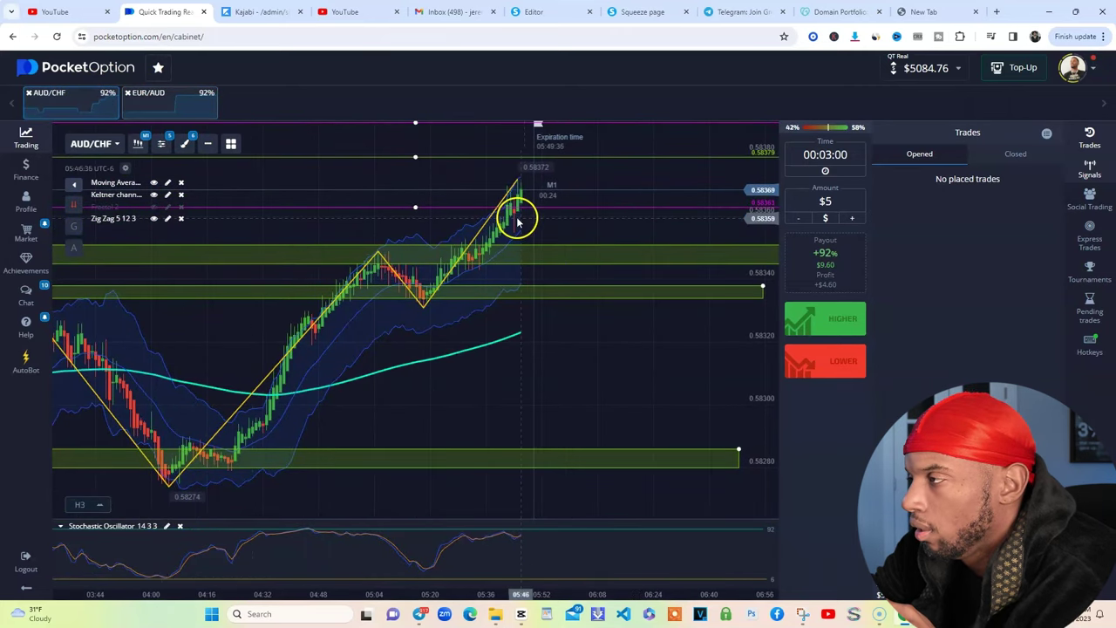
pyautogui.click(833, 206)
pyautogui.press('BackSpace')
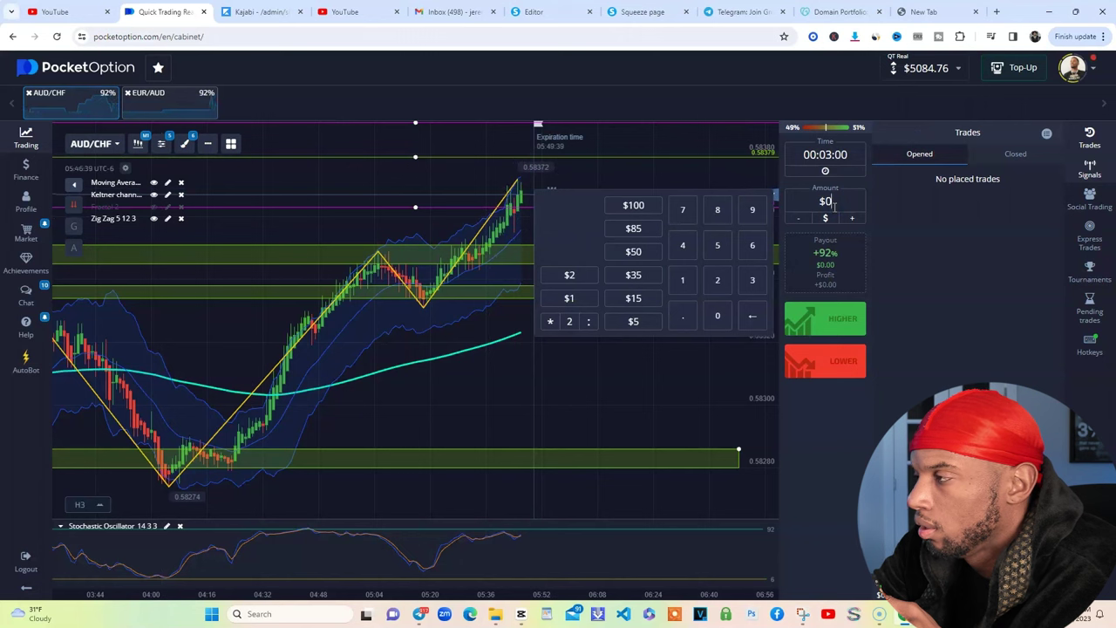
pyautogui.write('2')
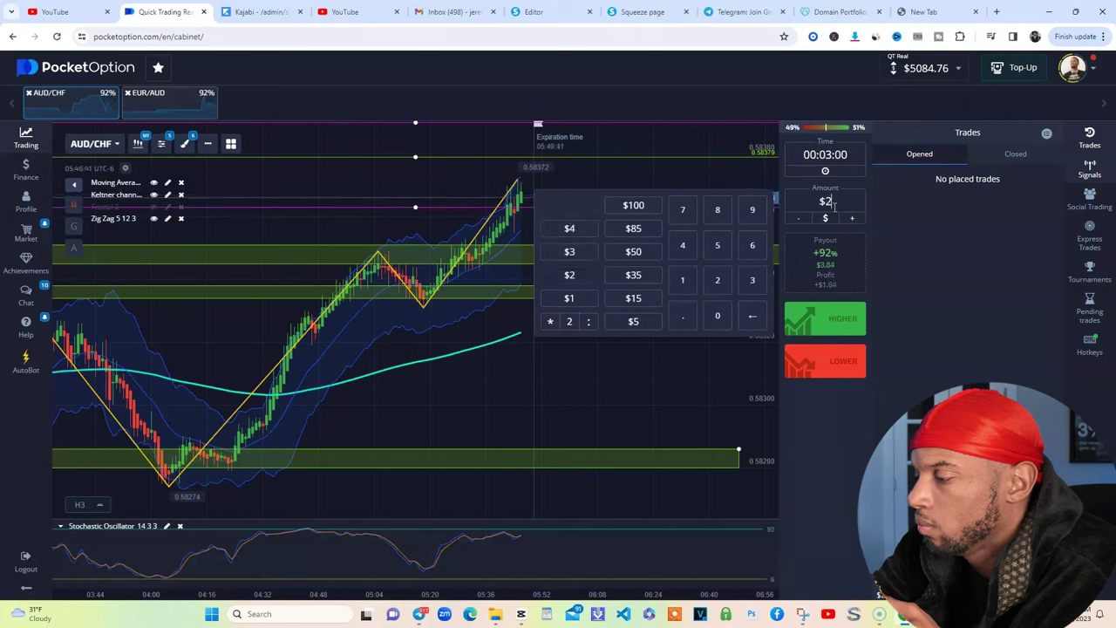
pyautogui.write('5')
pyautogui.click(891, 214)
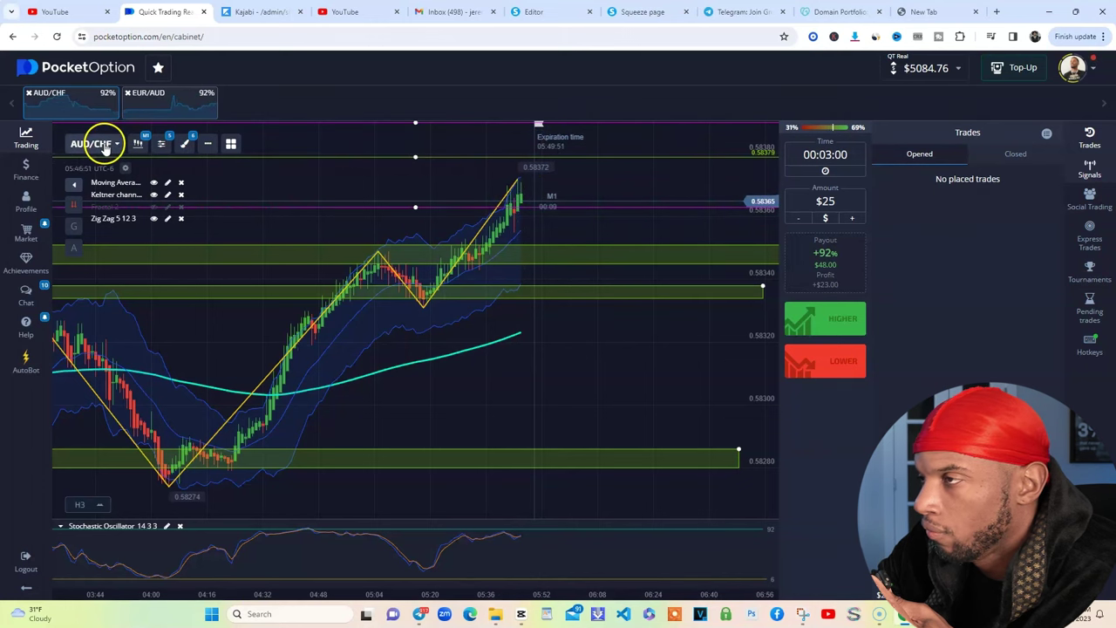
# Step: Look through the GBP/CAD and USD/CAD charts in the currency list and switch the chart to EUR/CHF
pyautogui.click(105, 148)
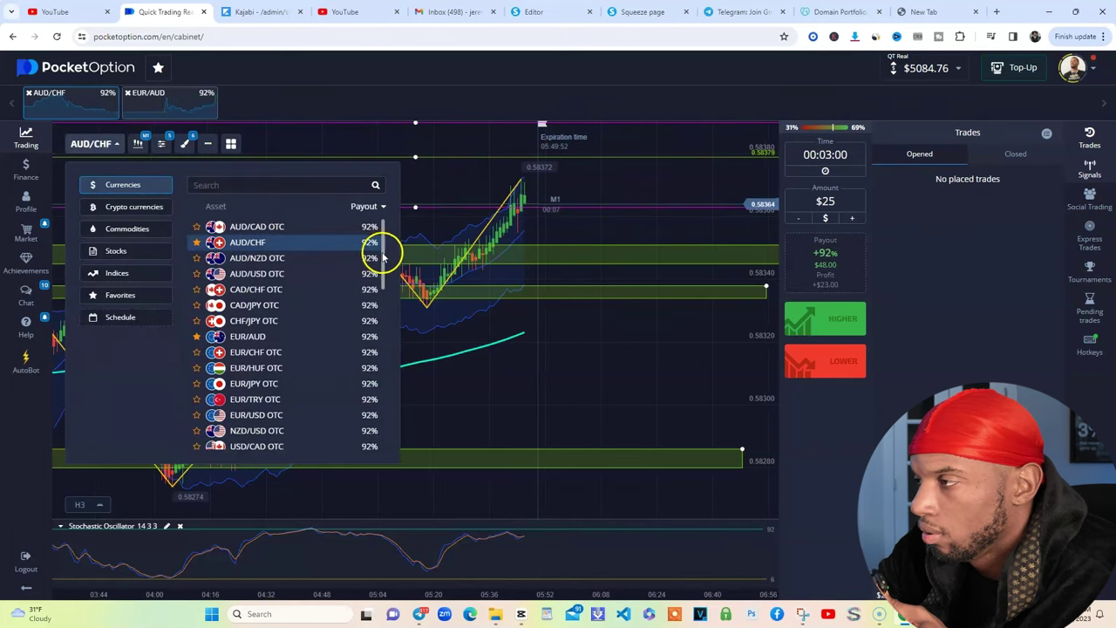
pyautogui.moveTo(386, 249); pyautogui.dragTo(401, 312)
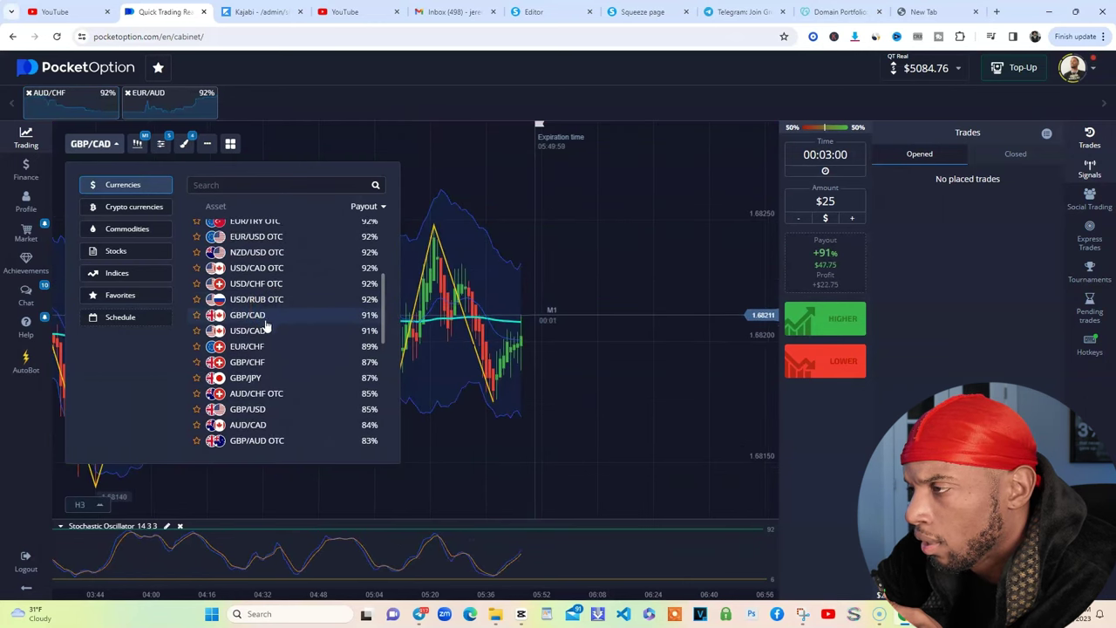
pyautogui.click(262, 331)
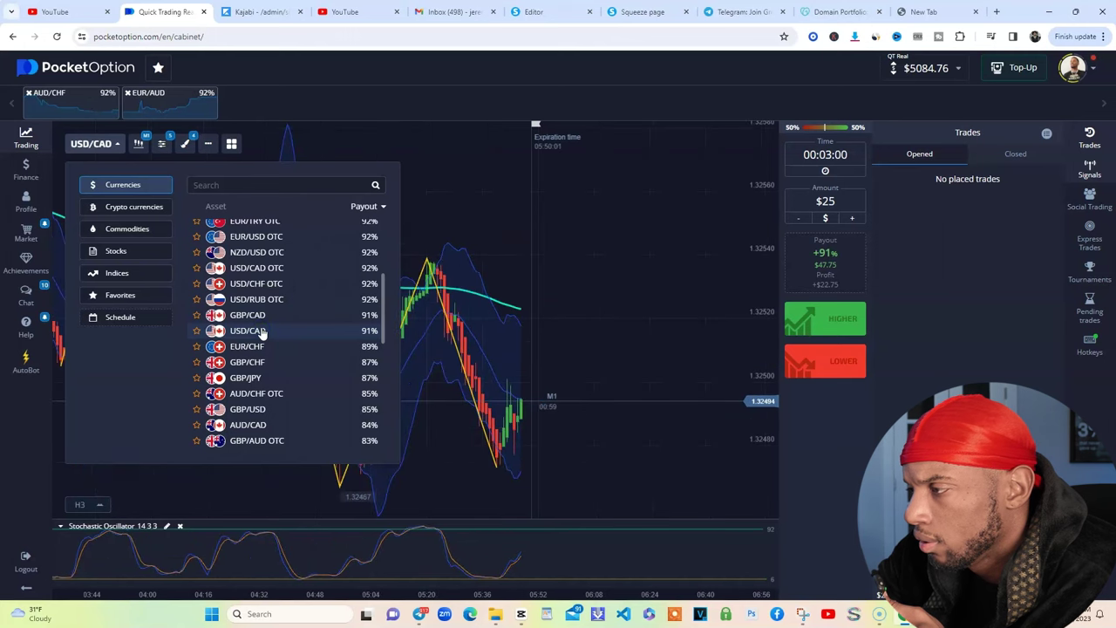
pyautogui.click(270, 346)
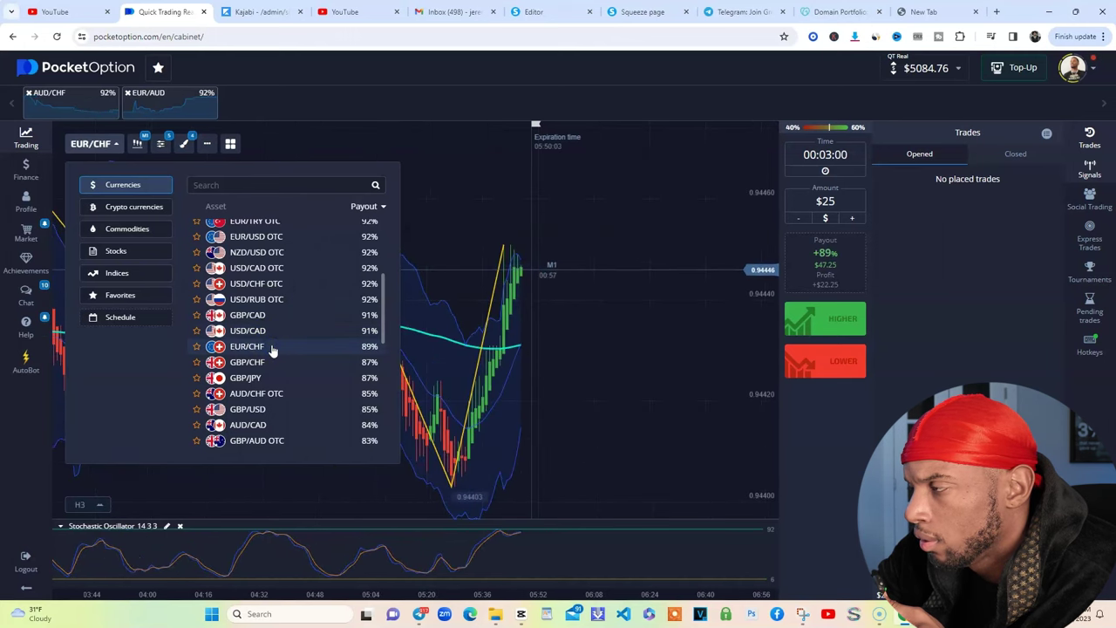
pyautogui.click(588, 229)
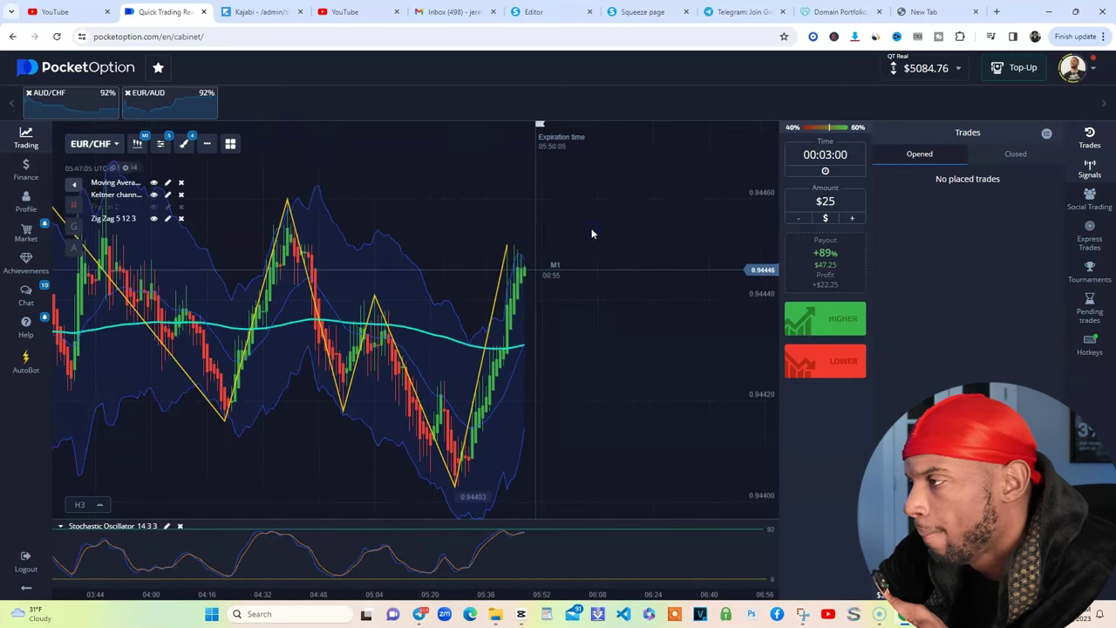
# Step: Add a horizontal line at 0.94449 on the EUR/CHF chart
pyautogui.click(177, 191)
pyautogui.click(223, 210)
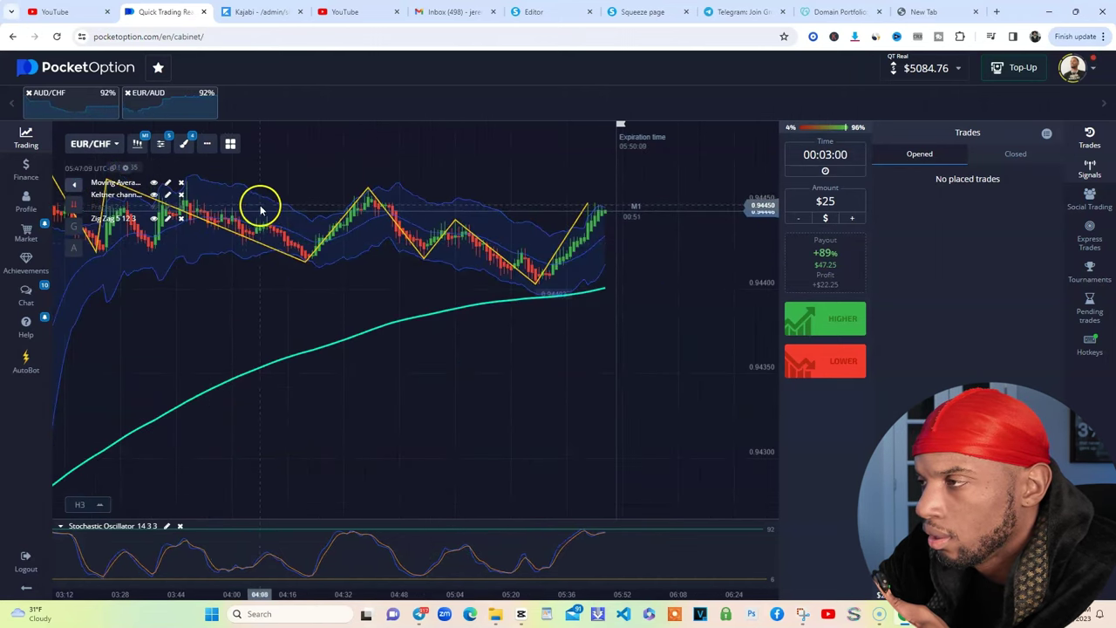
pyautogui.click(185, 143)
pyautogui.click(239, 201)
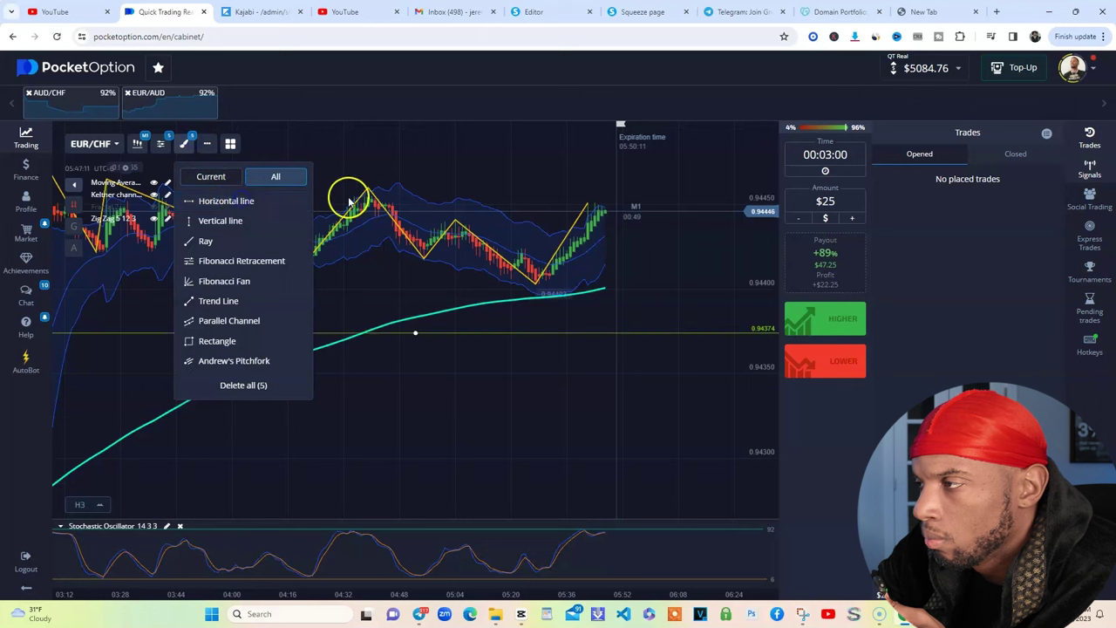
pyautogui.moveTo(413, 332)
pyautogui.mouseDown()
pyautogui.moveTo(357, 228)
pyautogui.moveTo(298, 209)
pyautogui.mouseUp()
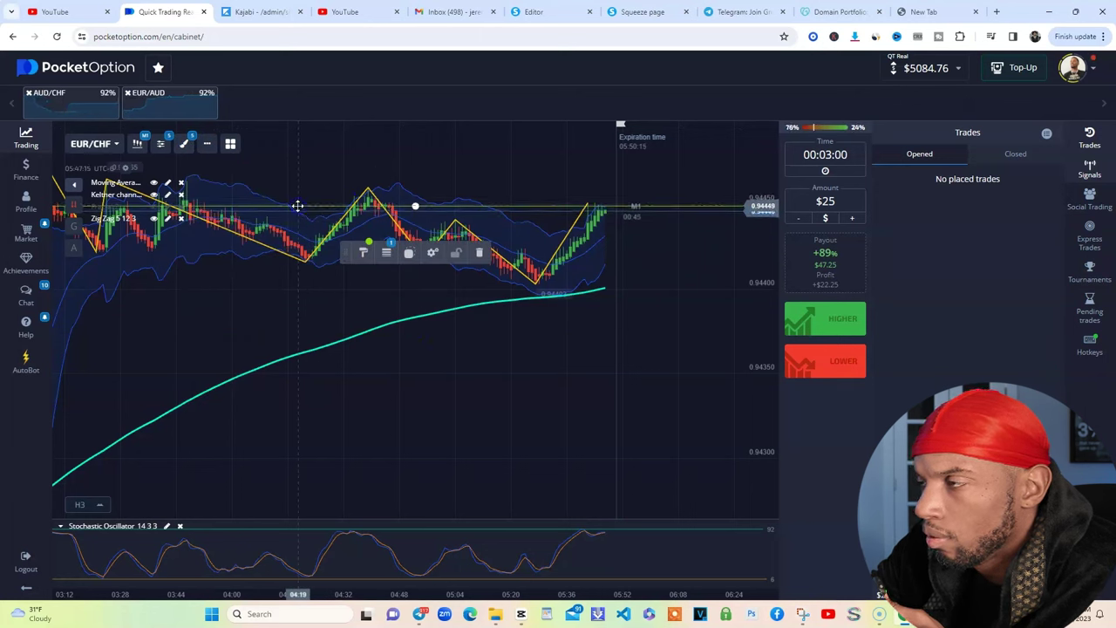
# Step: Set EUR/CHF to the H1 time frame and bring the price history back to about 19 December into view
pyautogui.click(137, 143)
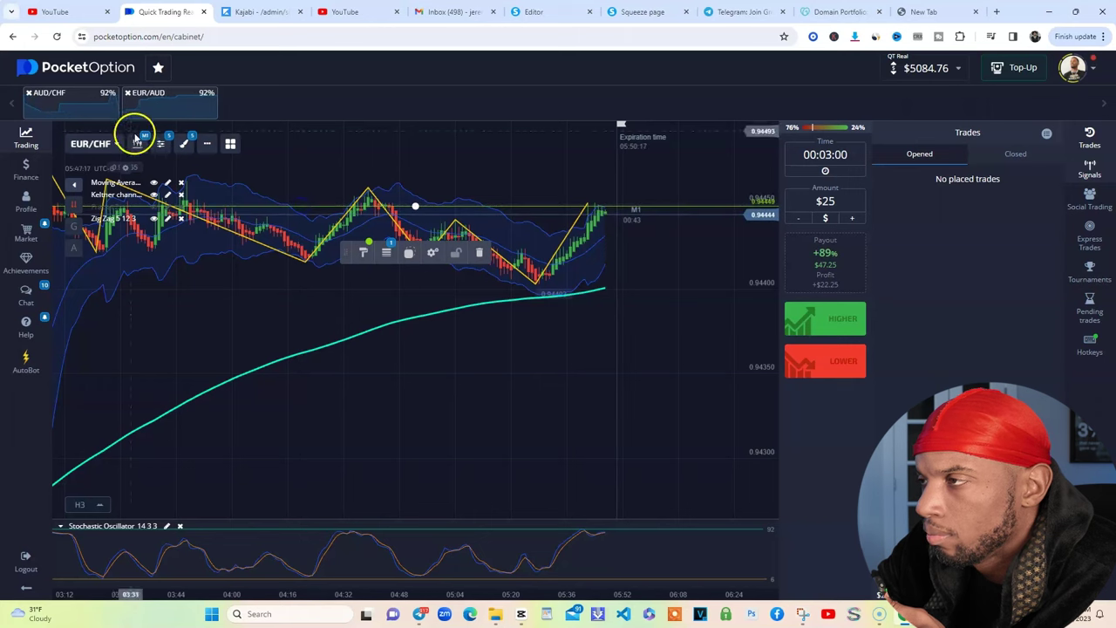
pyautogui.click(255, 275)
pyautogui.click(288, 299)
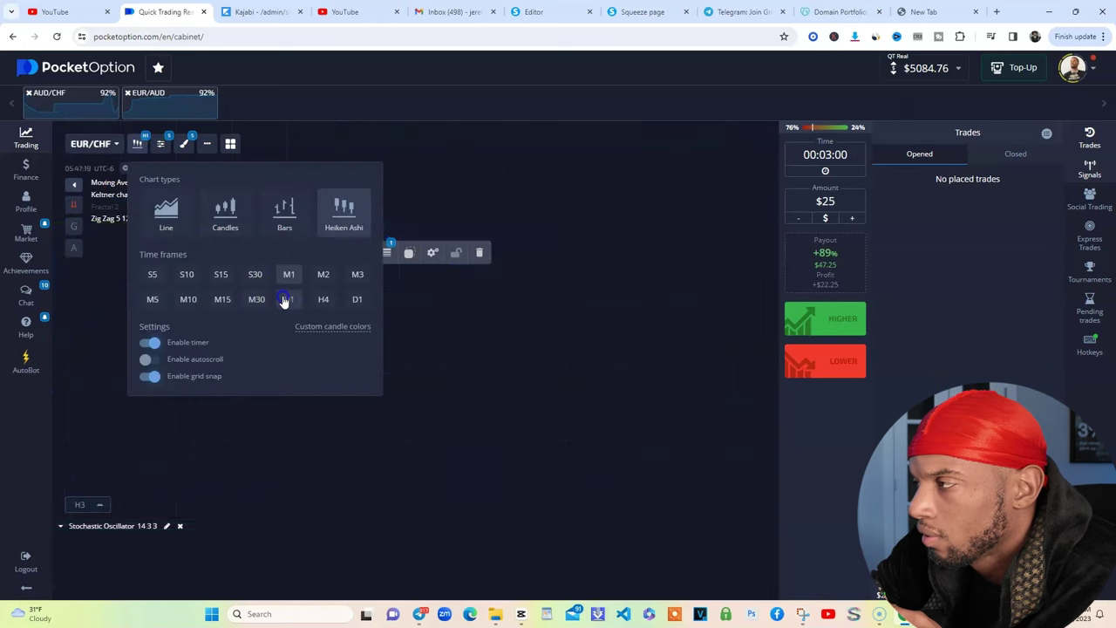
pyautogui.rightClick(602, 227)
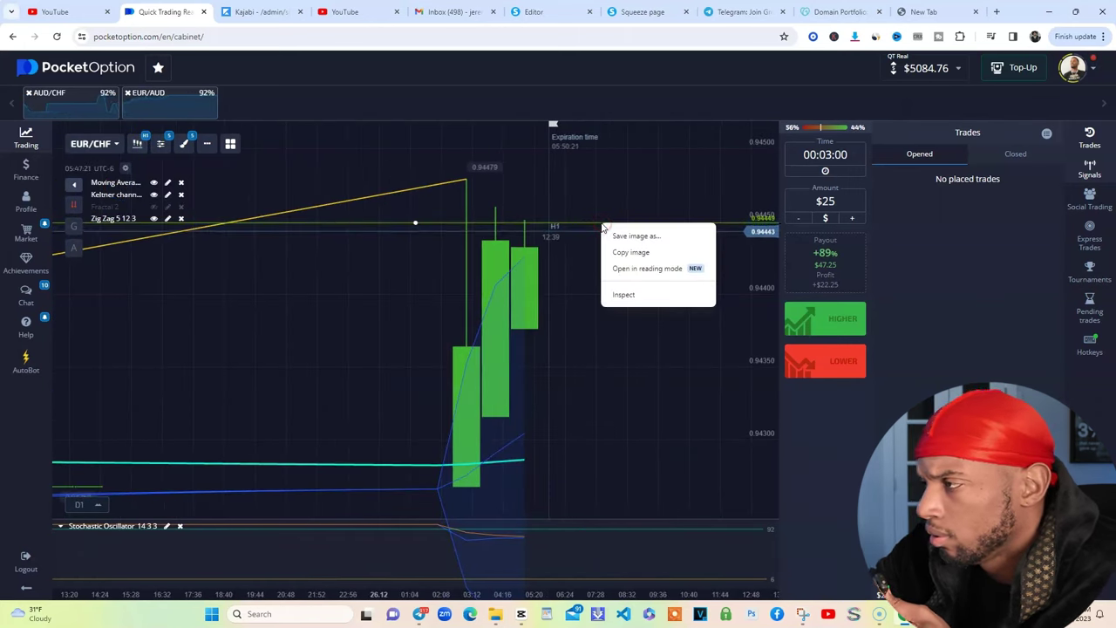
pyautogui.click(602, 207)
pyautogui.scroll(-5, 603, 203)
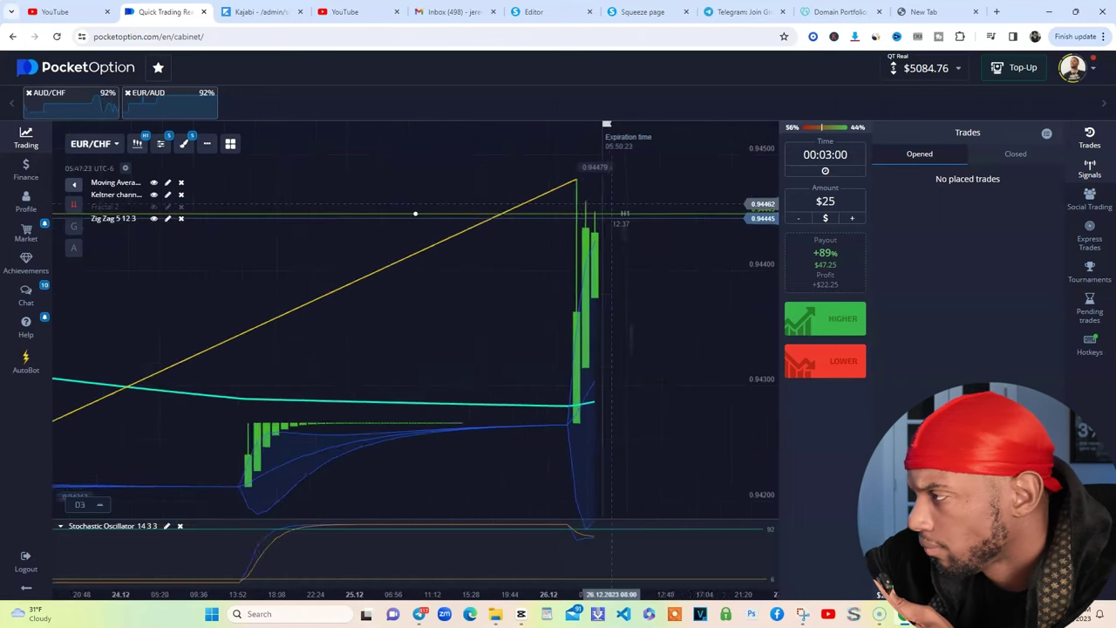
pyautogui.click(392, 172)
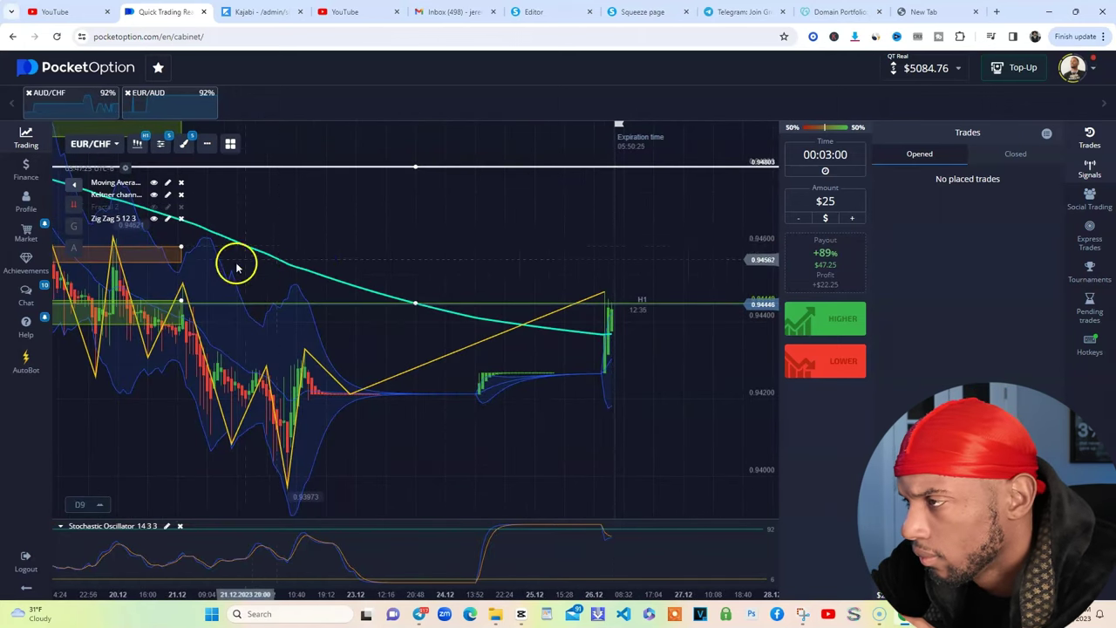
pyautogui.moveTo(232, 262); pyautogui.dragTo(363, 267)
# Step: Extend the lower green zone past the latest candles, raise it to about 0.94521, and move the horizontal line to 0.94545
pyautogui.click(296, 296)
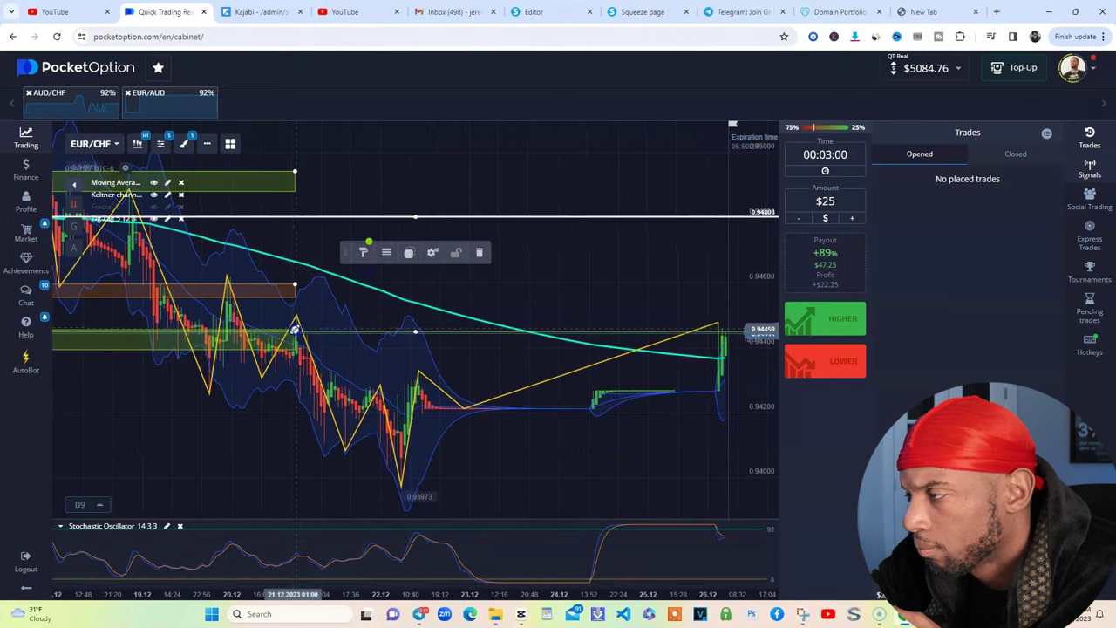
pyautogui.moveTo(296, 329); pyautogui.dragTo(773, 332)
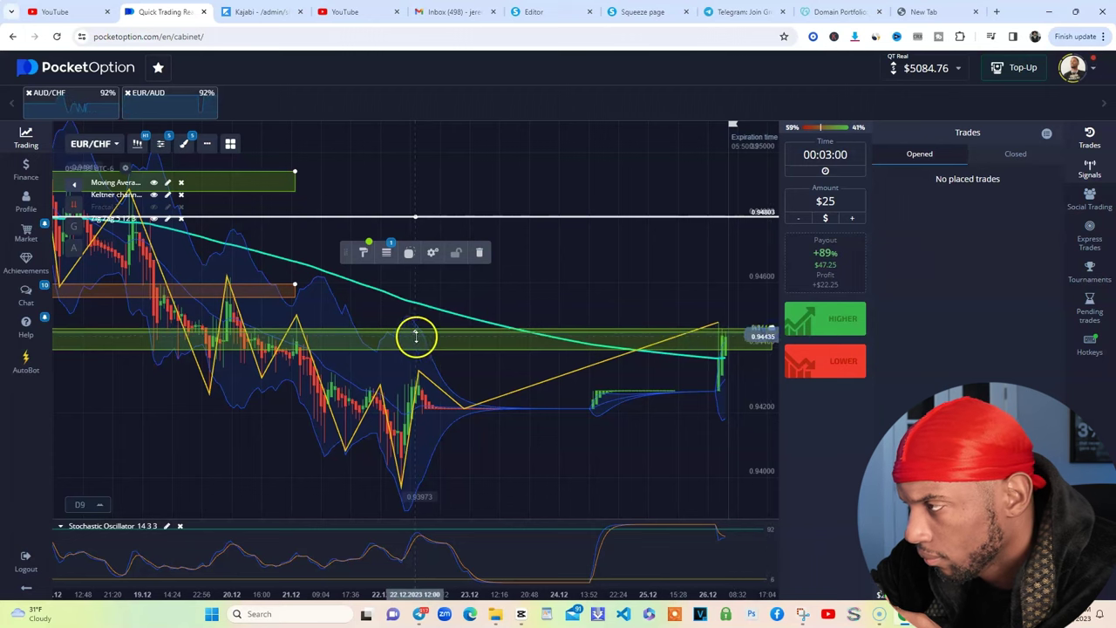
pyautogui.moveTo(415, 332)
pyautogui.mouseDown()
pyautogui.moveTo(419, 345)
pyautogui.moveTo(415, 301)
pyautogui.mouseUp()
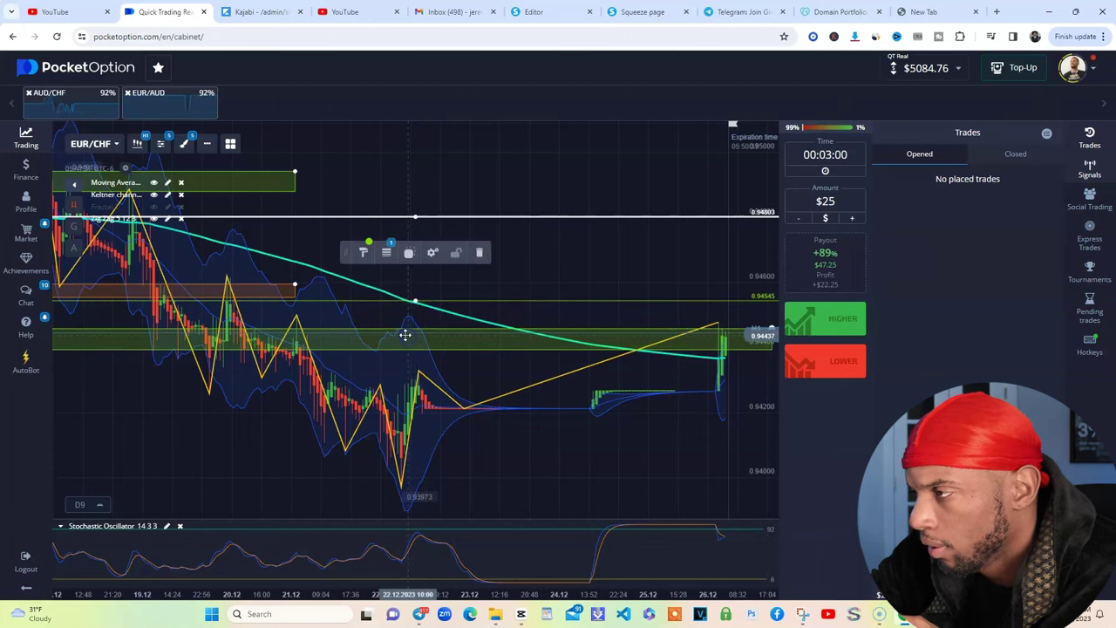
pyautogui.moveTo(398, 256)
pyautogui.mouseDown()
pyautogui.moveTo(399, 323)
pyautogui.moveTo(417, 314)
pyautogui.mouseUp()
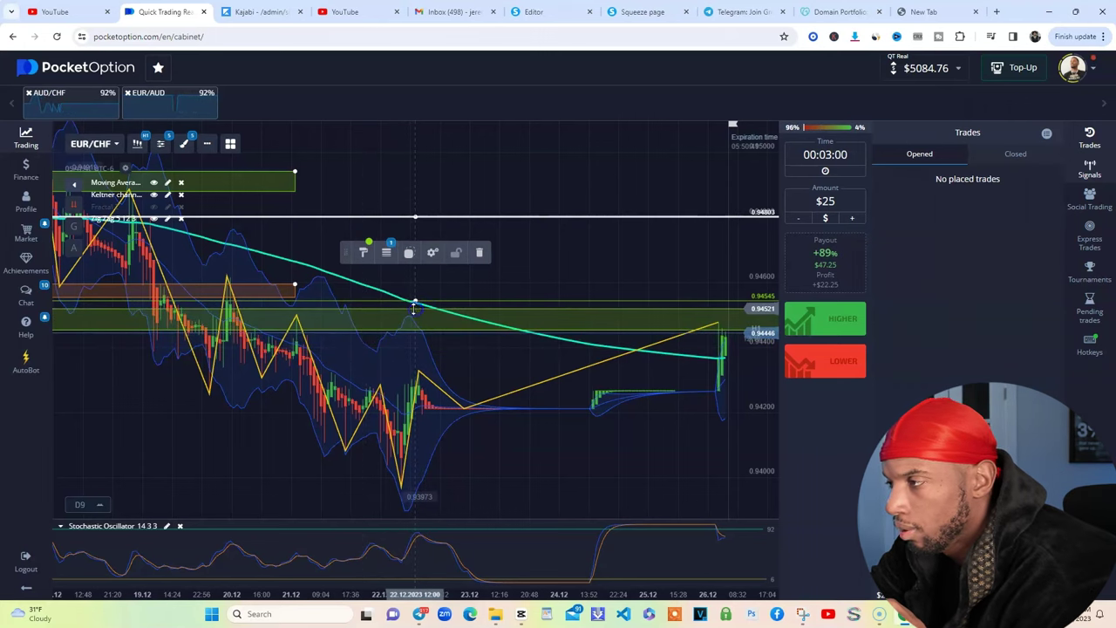
# Step: Extend the orange zone past the latest candles and narrow the green zone below it to a thin band
pyautogui.moveTo(295, 284)
pyautogui.mouseDown()
pyautogui.moveTo(687, 276)
pyautogui.moveTo(792, 286)
pyautogui.mouseUp()
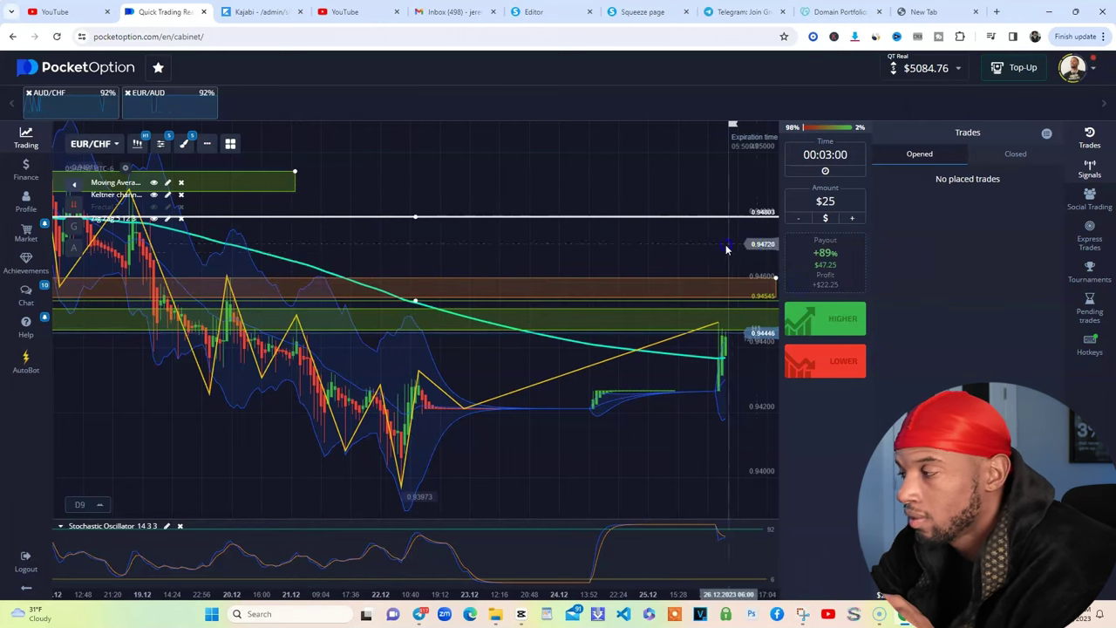
pyautogui.moveTo(727, 245)
pyautogui.mouseDown()
pyautogui.moveTo(601, 252)
pyautogui.moveTo(617, 245)
pyautogui.mouseUp()
pyautogui.click(659, 236)
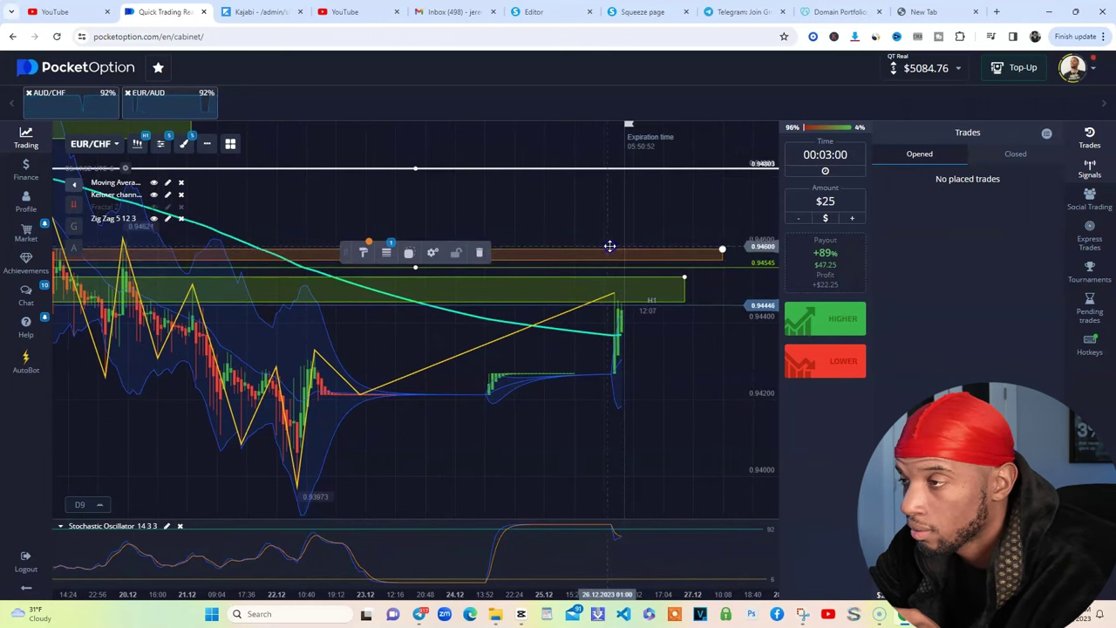
pyautogui.moveTo(668, 279)
pyautogui.mouseDown()
pyautogui.moveTo(713, 293)
pyautogui.moveTo(642, 301)
pyautogui.moveTo(637, 291)
pyautogui.moveTo(650, 287)
pyautogui.mouseUp()
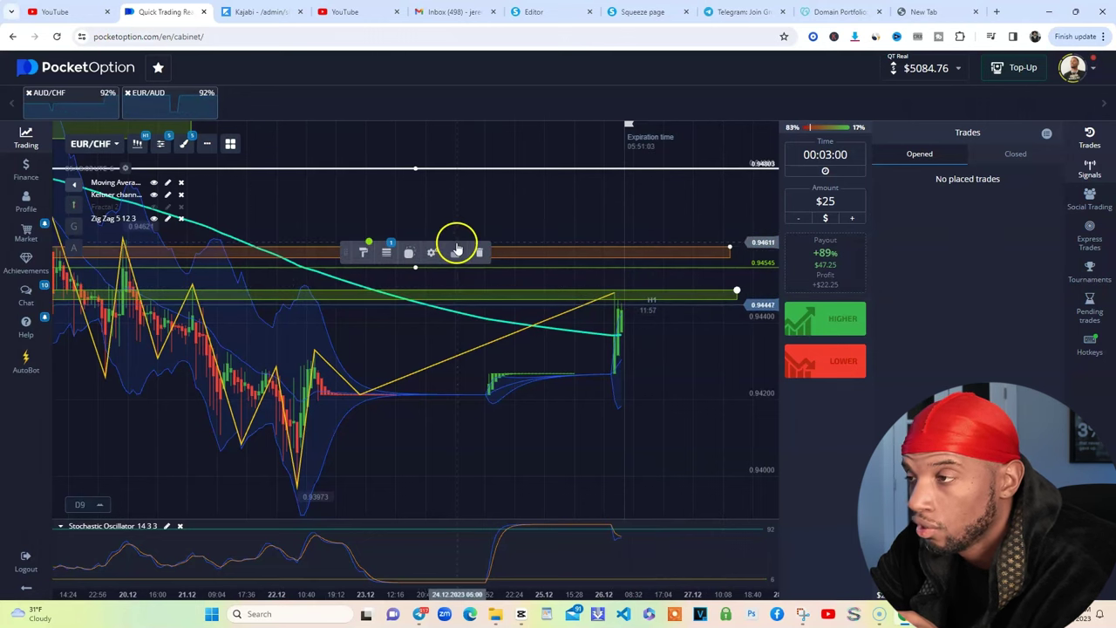
# Step: Move the EUR/CHF horizontal line to 0.94503, just above the green zone, and return the chart to the M1 time frame
pyautogui.click(261, 270)
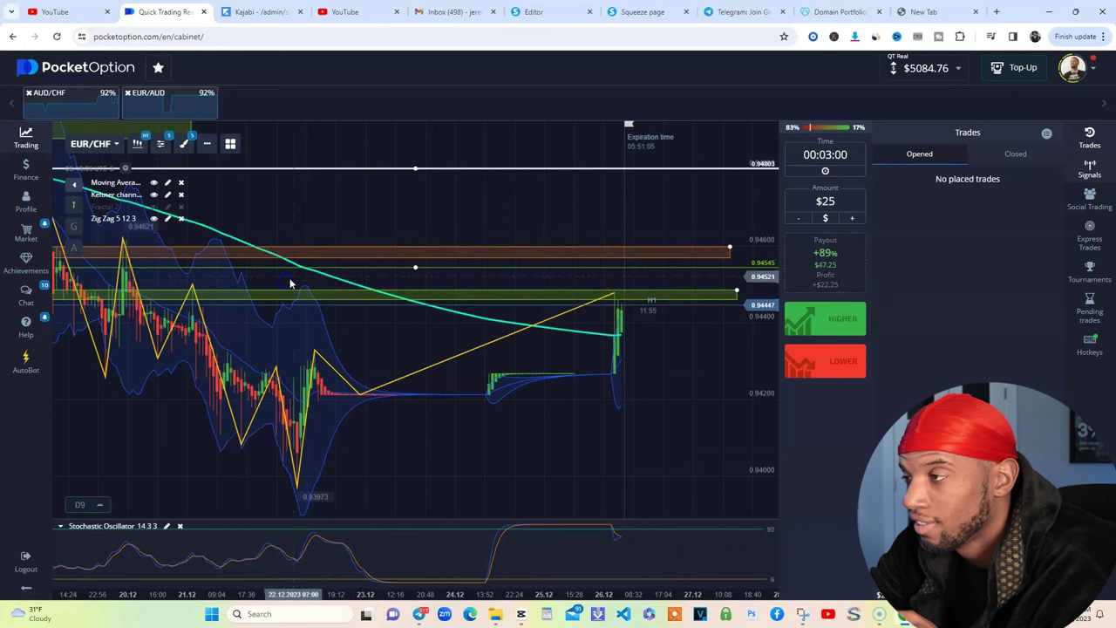
pyautogui.moveTo(293, 265); pyautogui.dragTo(323, 281)
pyautogui.click(145, 146)
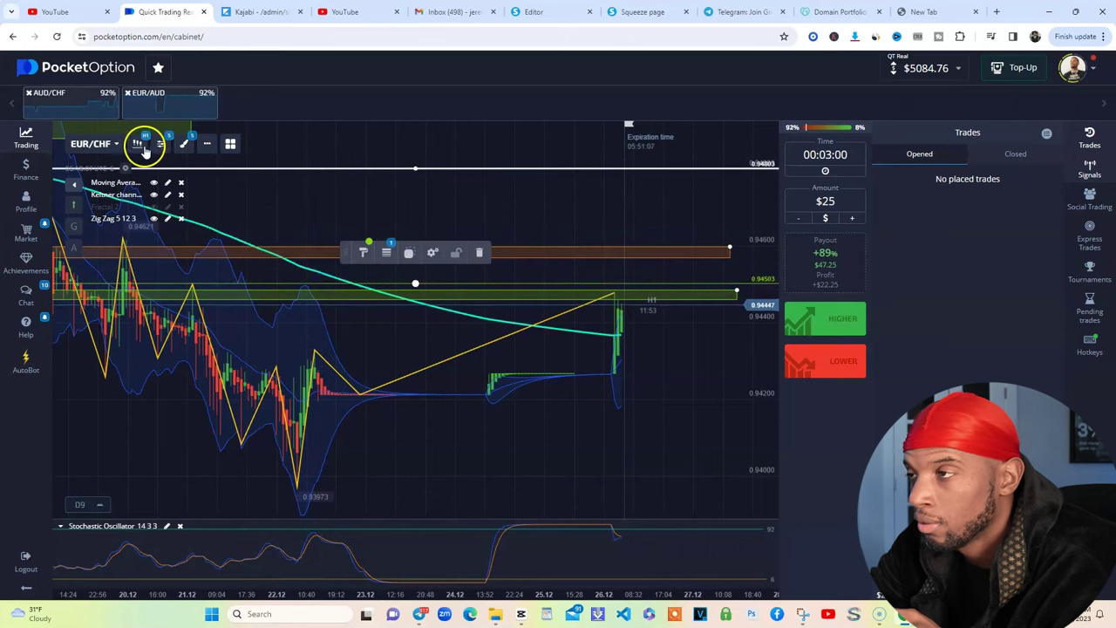
pyautogui.click(295, 276)
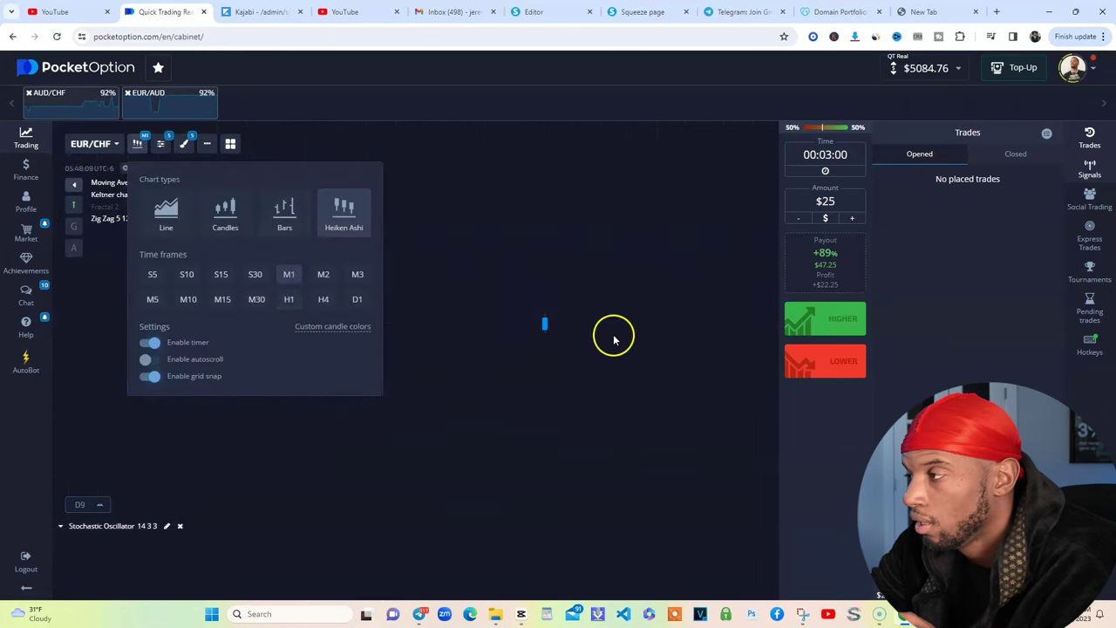
pyautogui.click(653, 291)
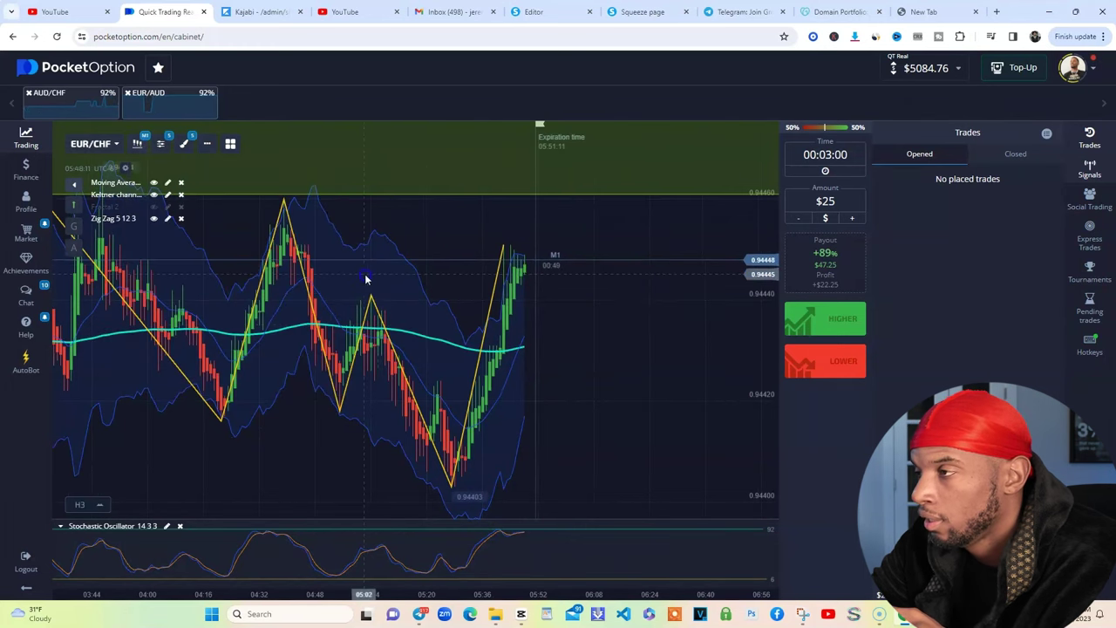
pyautogui.click(602, 205)
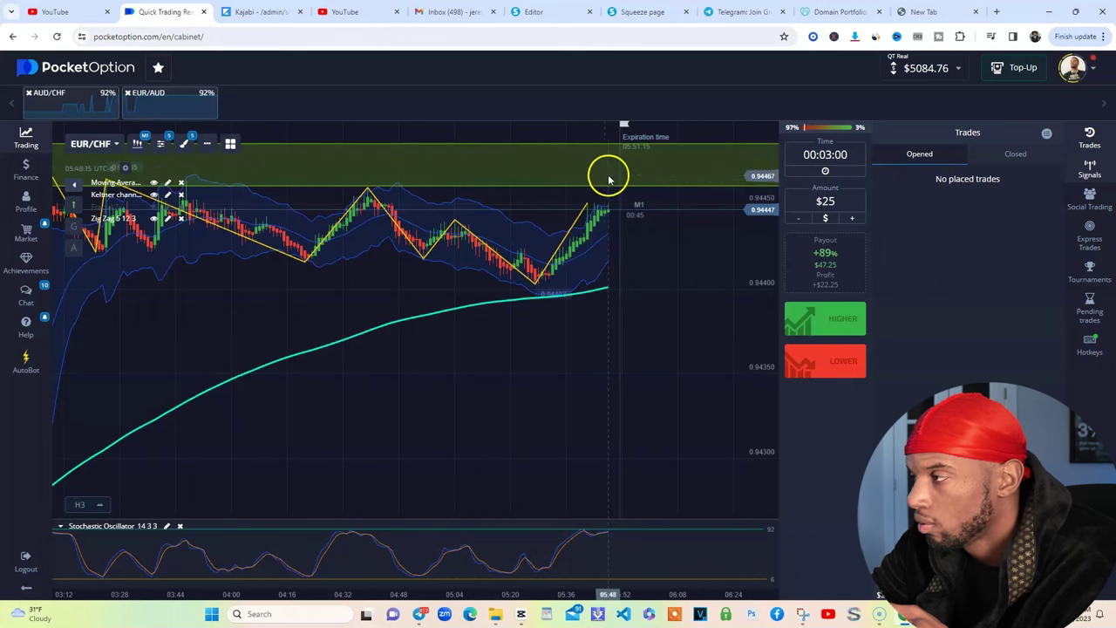
# Step: Add EUR/CHF to the favorite assets and switch to the EUR/AUD chart
pyautogui.click(98, 144)
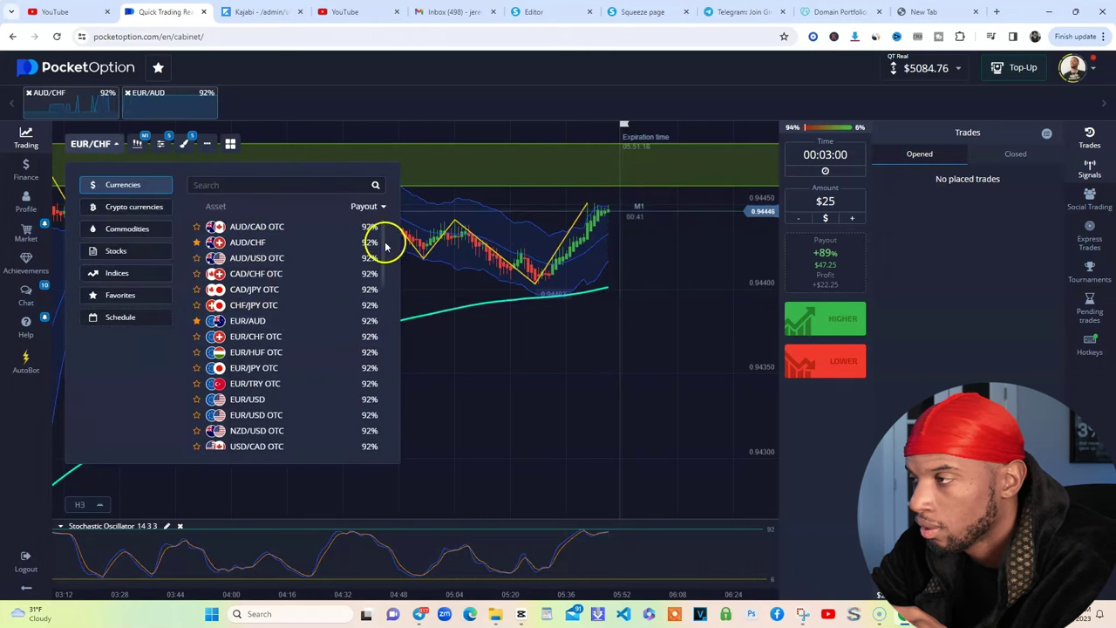
pyautogui.moveTo(385, 247); pyautogui.dragTo(387, 281)
pyautogui.click(198, 295)
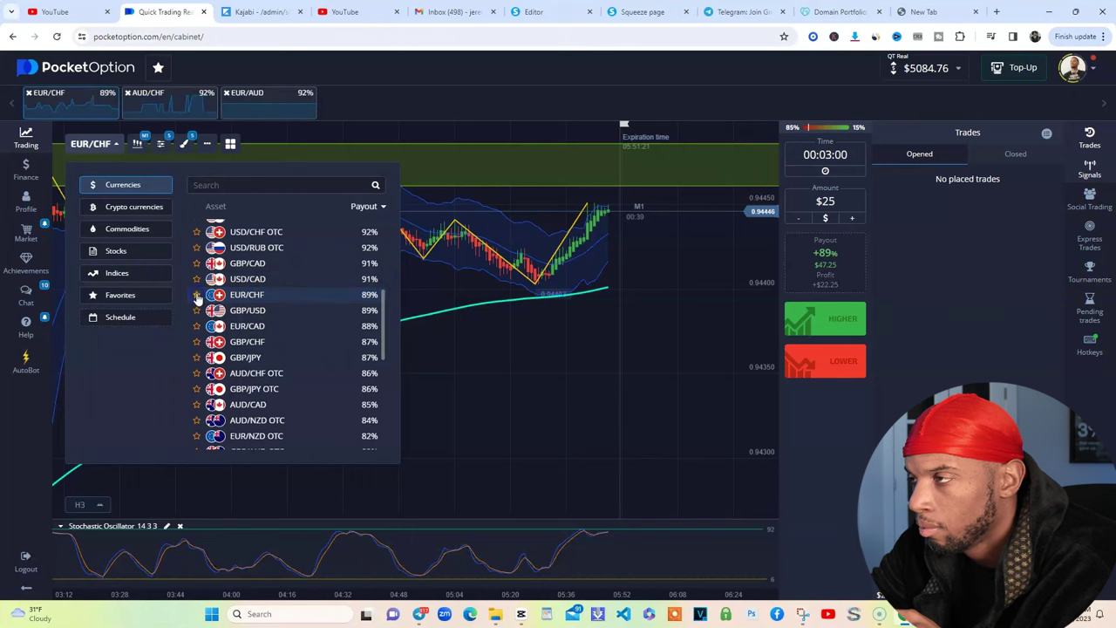
pyautogui.click(356, 130)
pyautogui.click(277, 111)
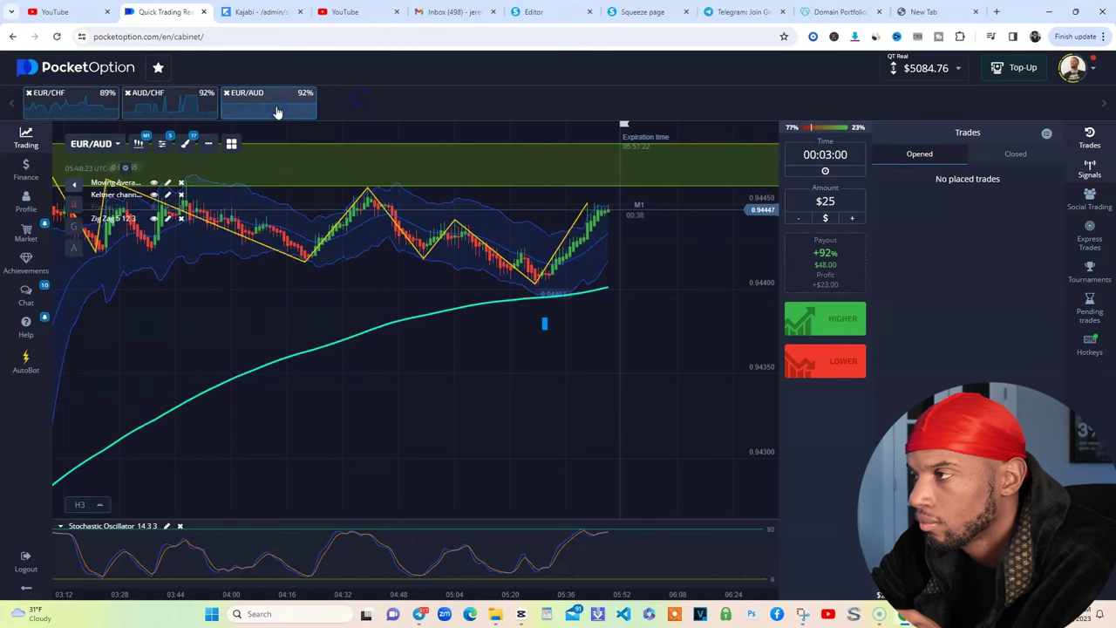
# Step: Compare the EUR/CHF, AUD/CHF and EUR/AUD charts, and place a $25 Higher trade on EUR/CHF with a 3-minute duration
pyautogui.click(109, 101)
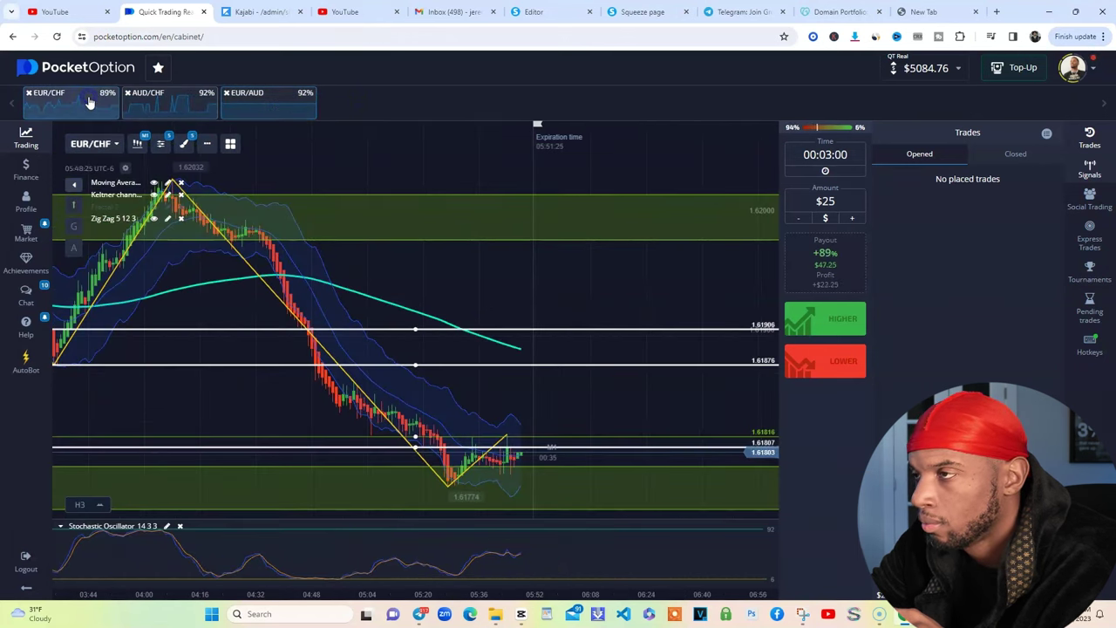
pyautogui.click(155, 106)
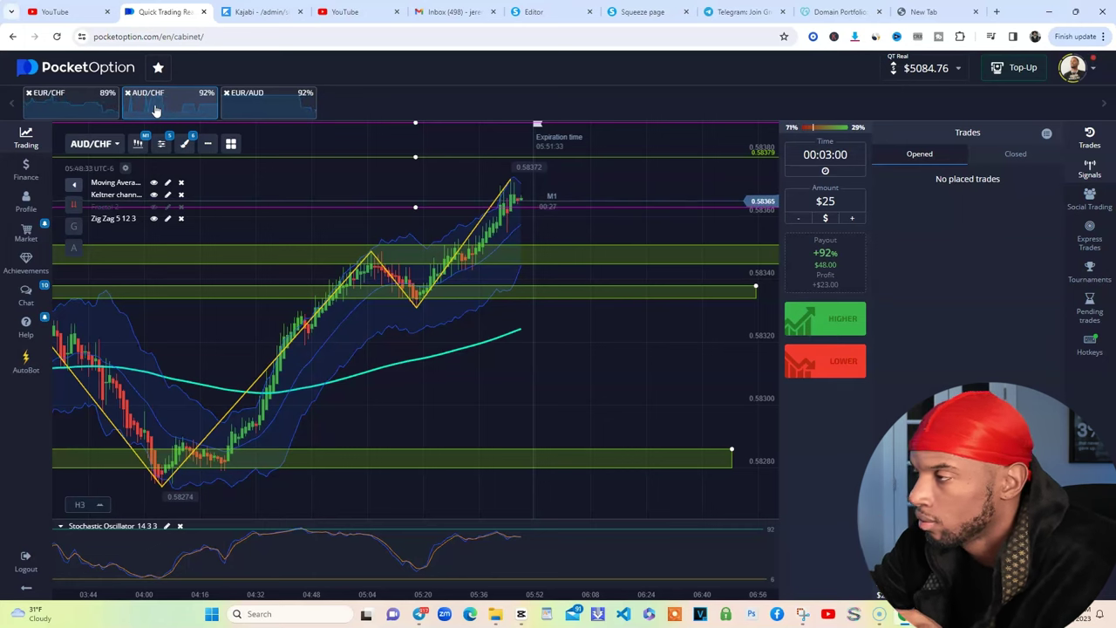
pyautogui.click(276, 98)
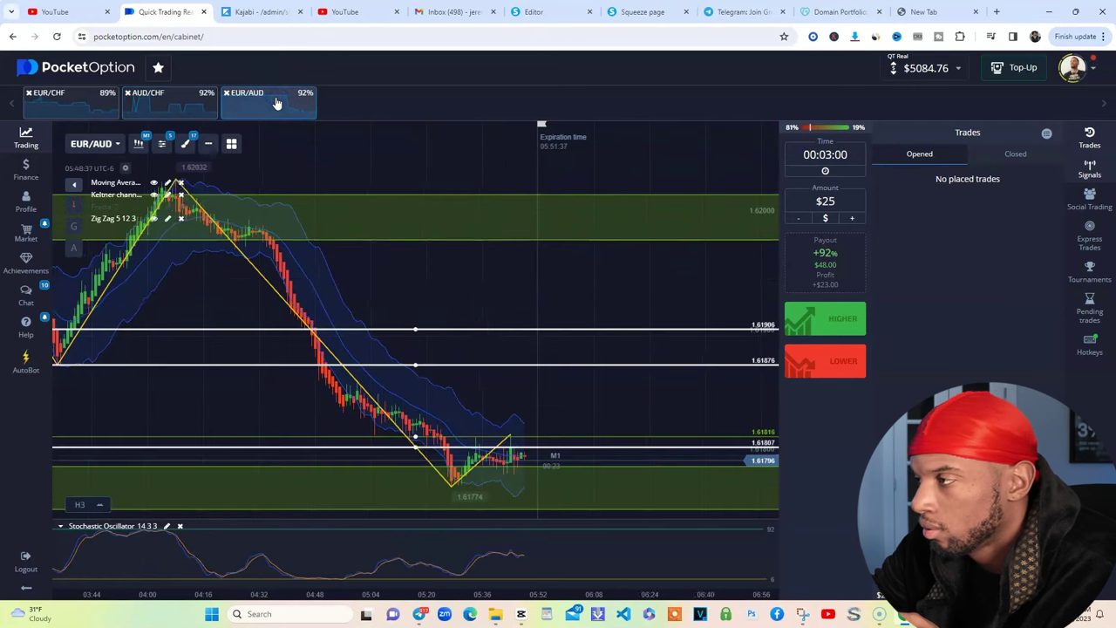
pyautogui.click(89, 107)
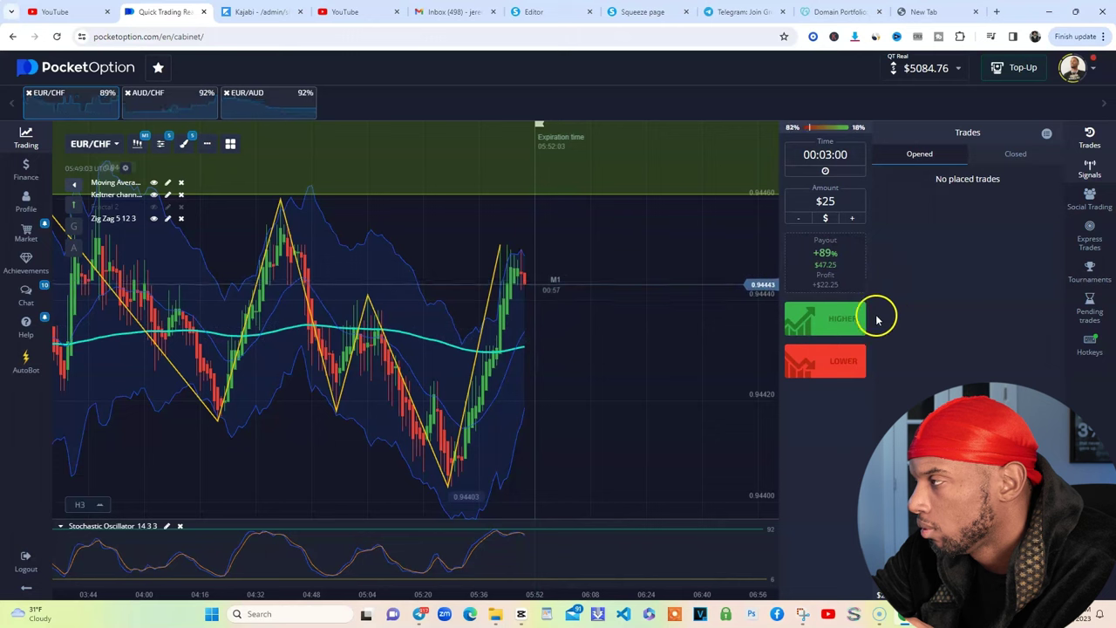
pyautogui.click(821, 313)
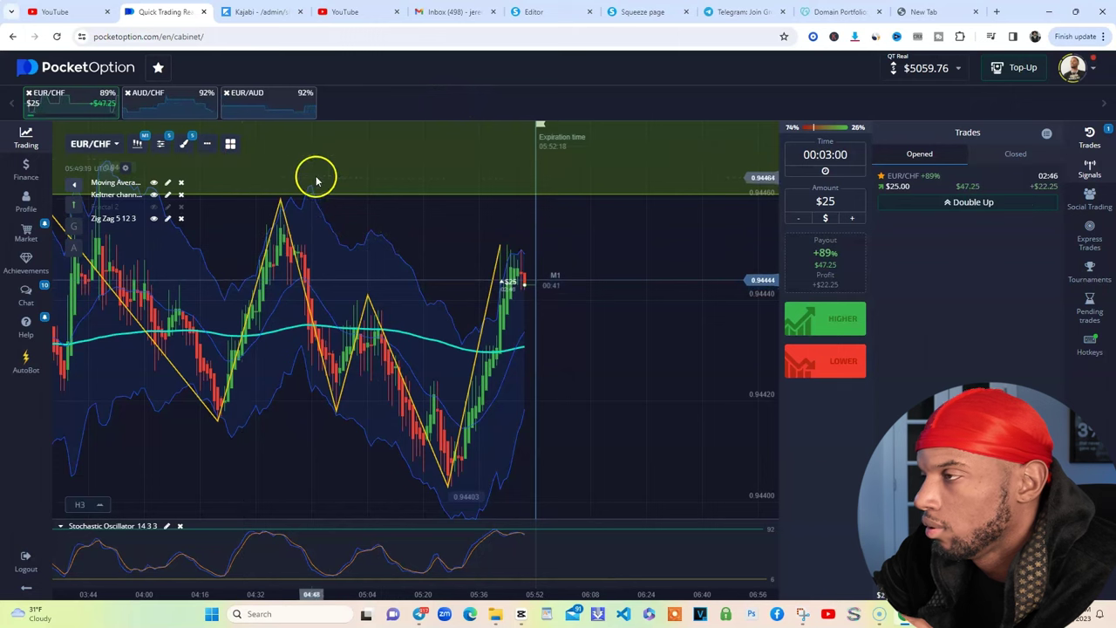
# Step: Return to the open EUR/CHF trade's chart and draw horizontal lines at 0.94441 and 0.94437, just below the latest candles
pyautogui.click(162, 106)
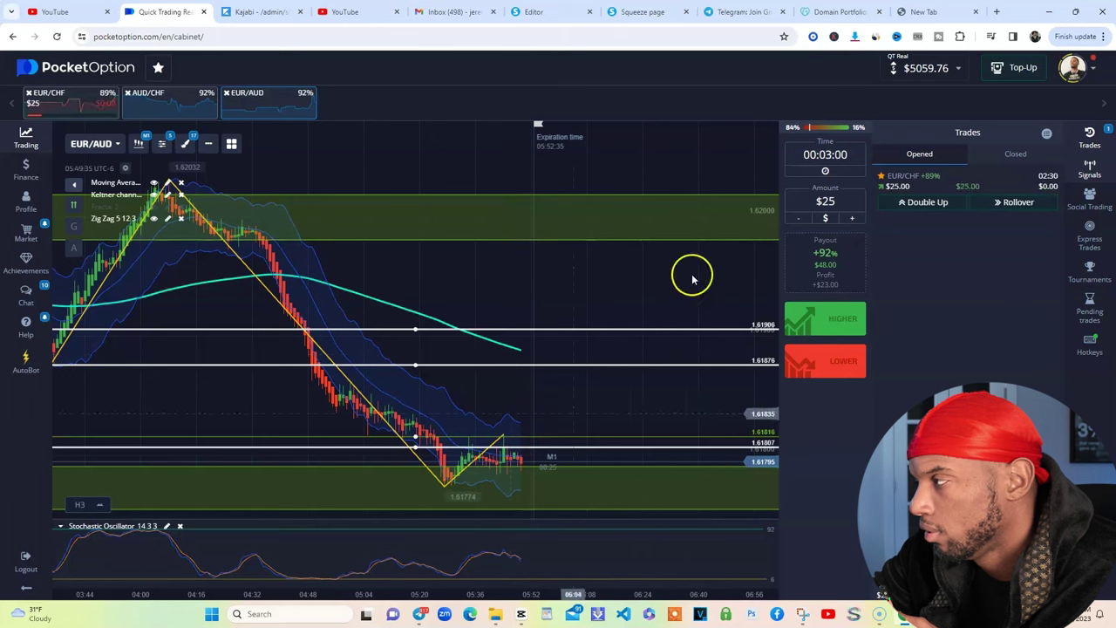
pyautogui.click(907, 177)
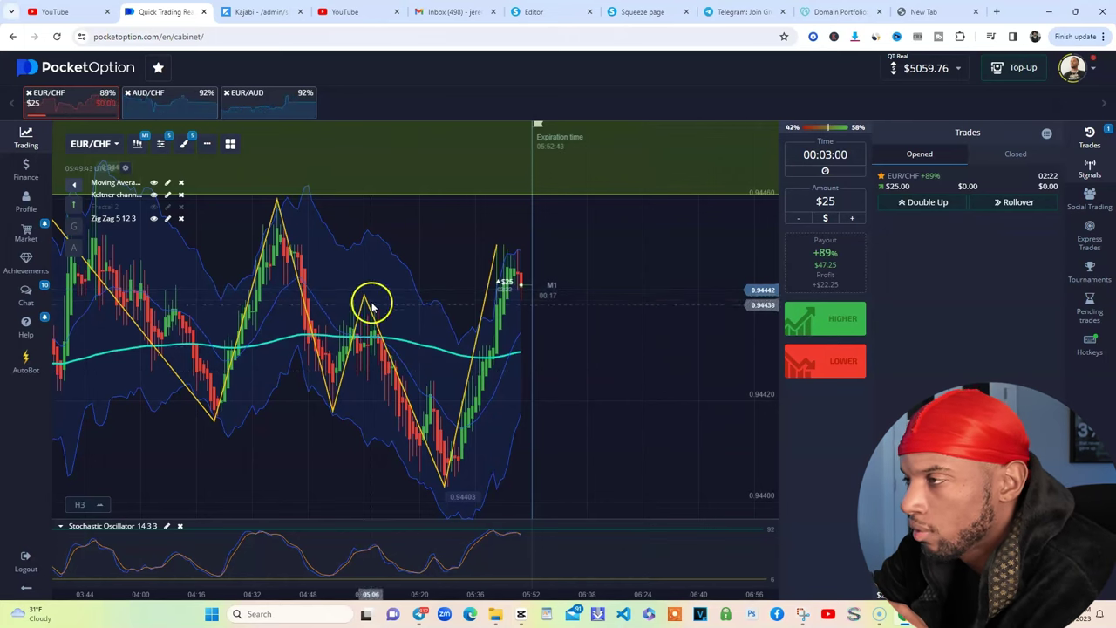
pyautogui.click(183, 147)
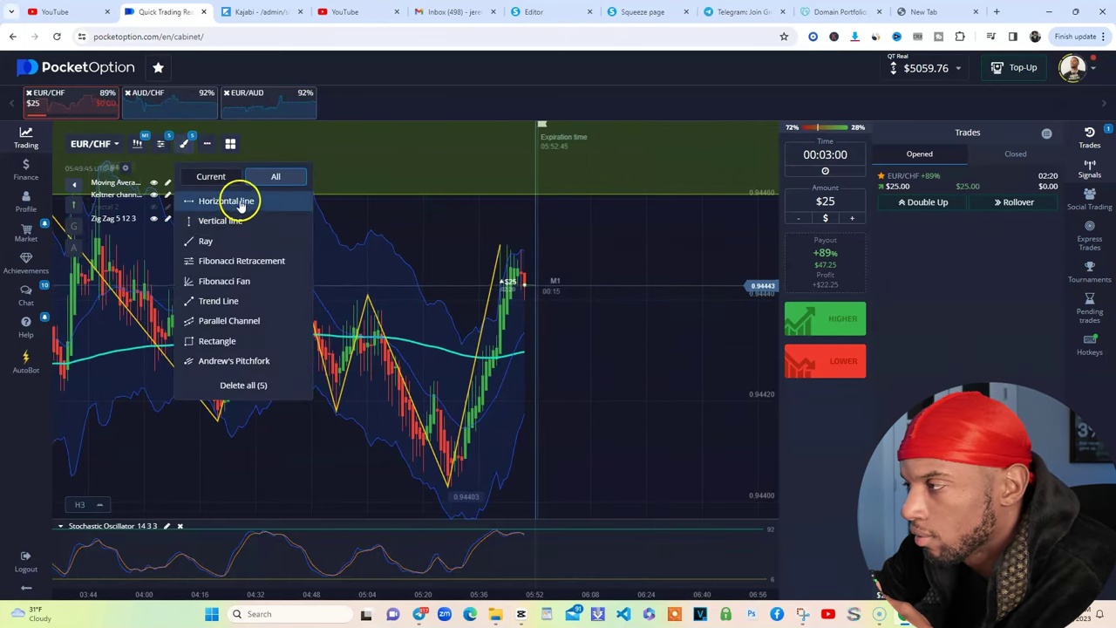
pyautogui.click(435, 252)
pyautogui.moveTo(398, 328); pyautogui.dragTo(370, 299)
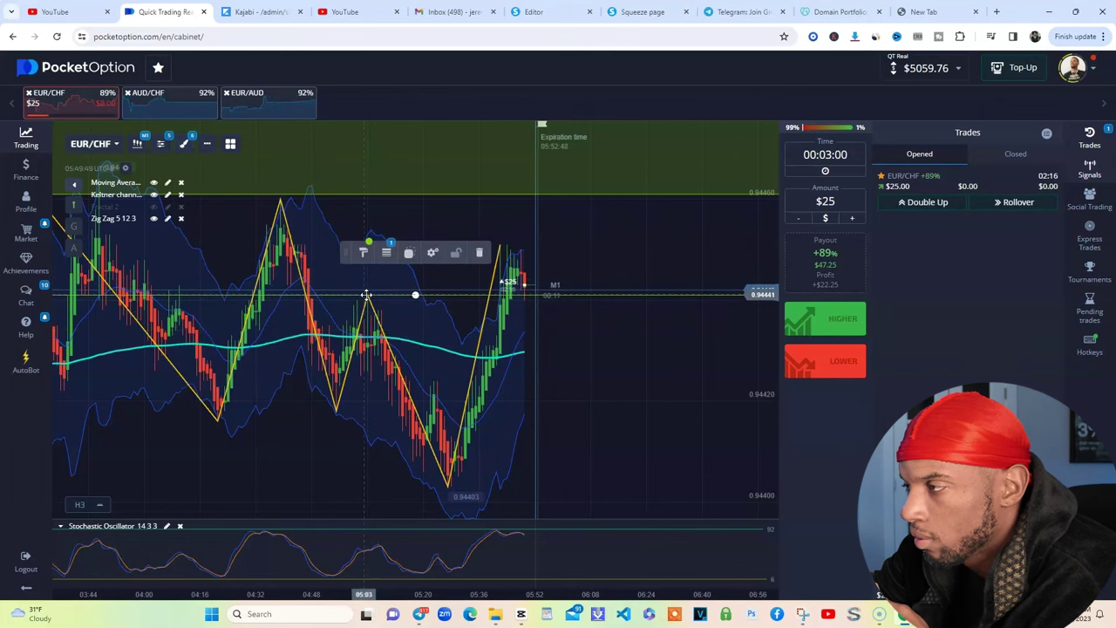
pyautogui.click(454, 302)
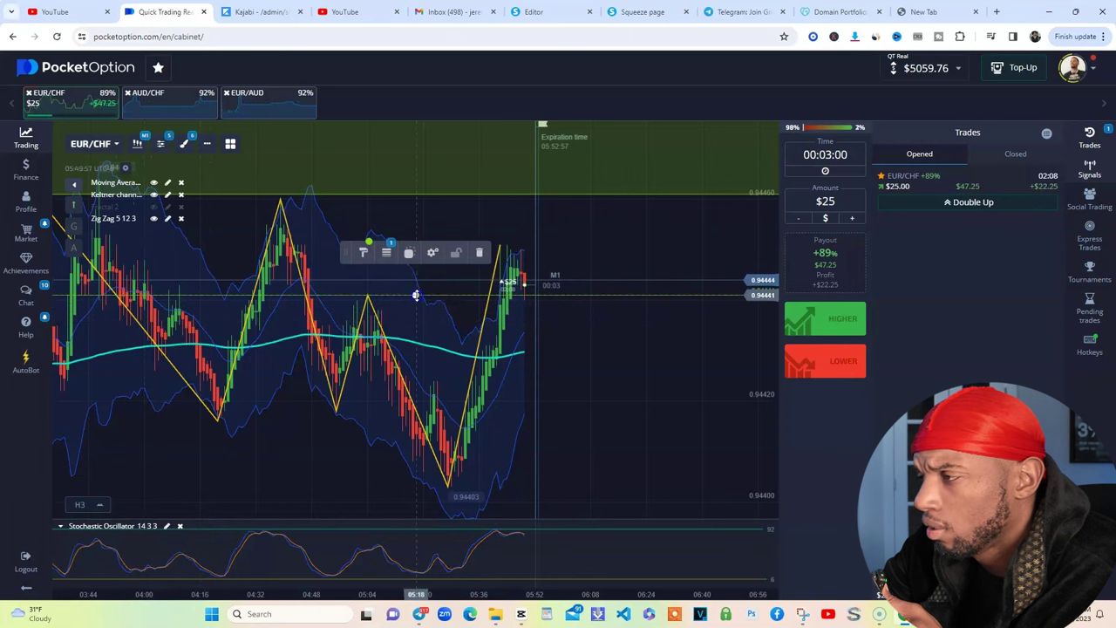
pyautogui.moveTo(418, 298)
pyautogui.mouseDown()
pyautogui.moveTo(415, 323)
pyautogui.moveTo(363, 317)
pyautogui.mouseUp()
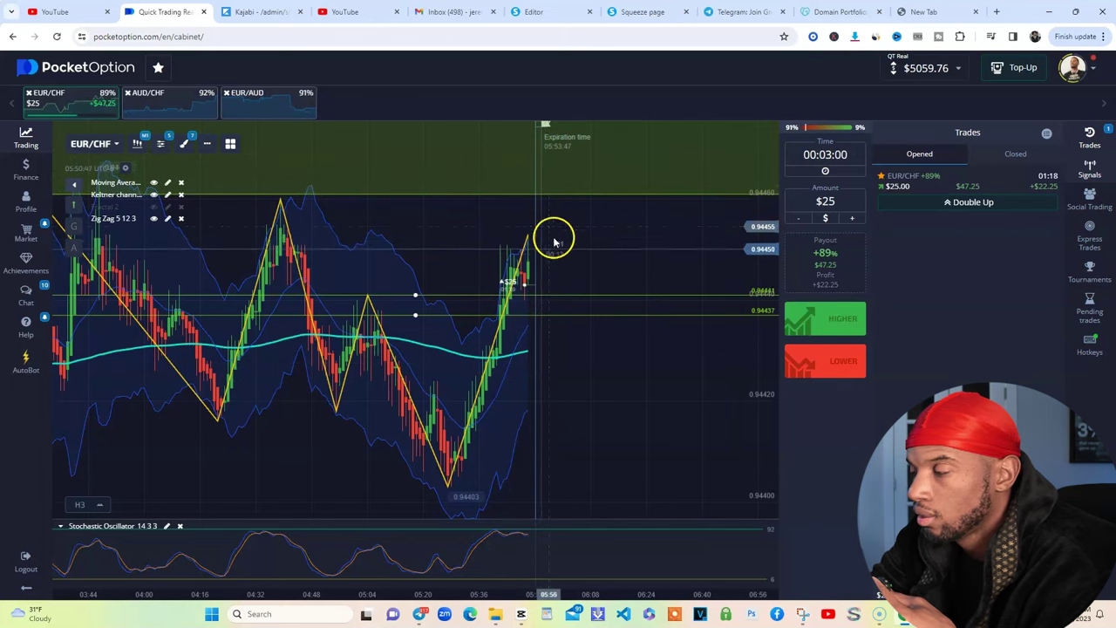
pyautogui.click(565, 189)
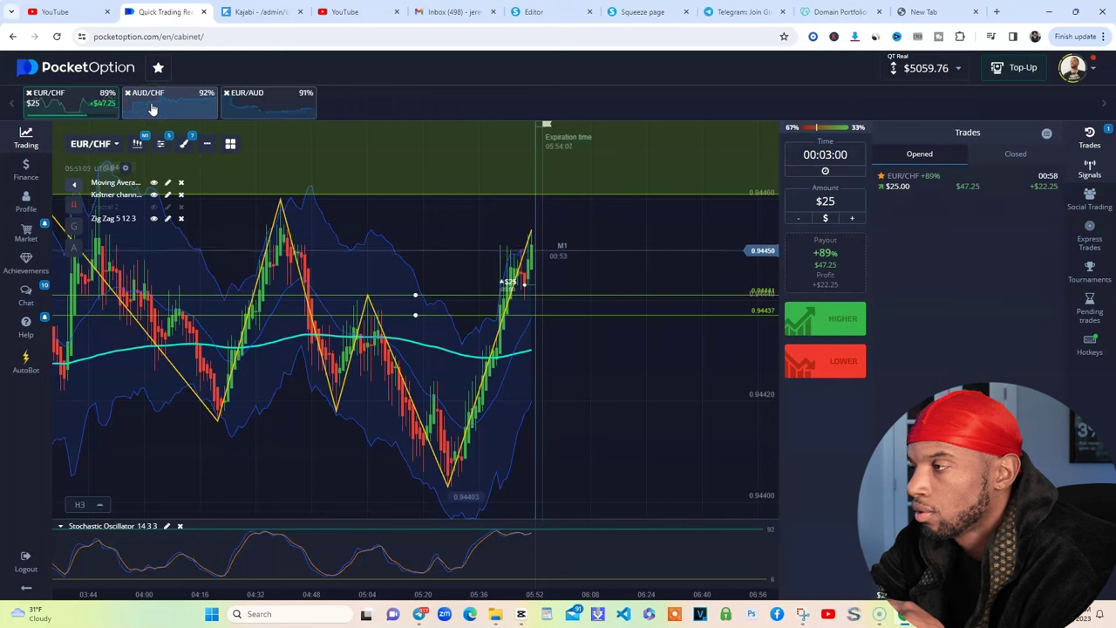
# Step: Examine the AUD/CHF, EUR/AUD and EUR/CHF charts in turn for price action at the marked levels, ending on EUR/AUD
pyautogui.click(153, 108)
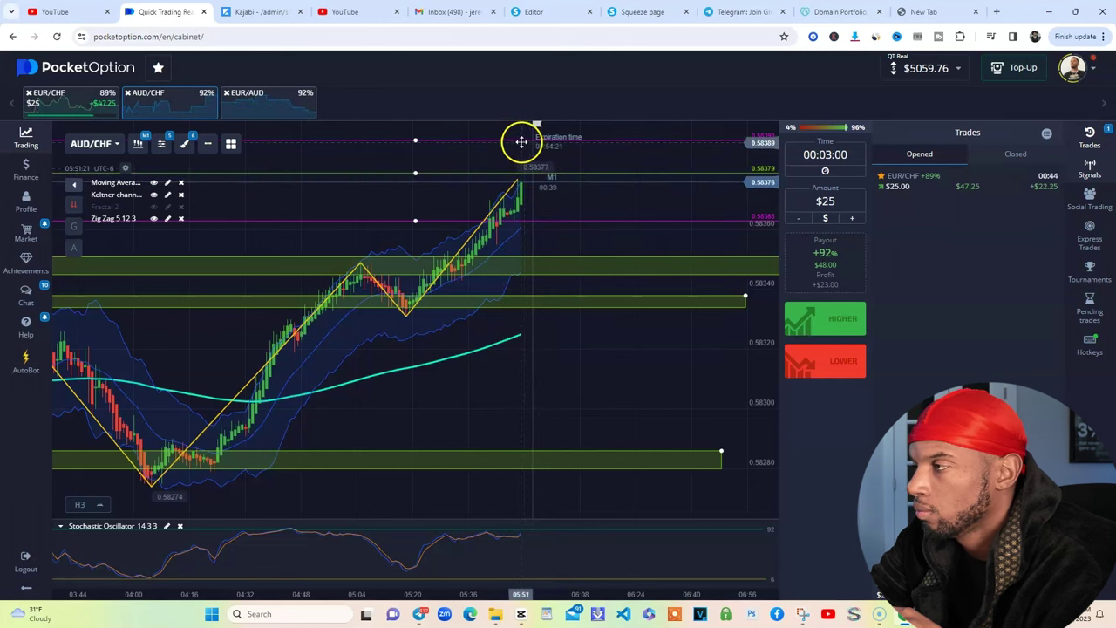
pyautogui.click(253, 99)
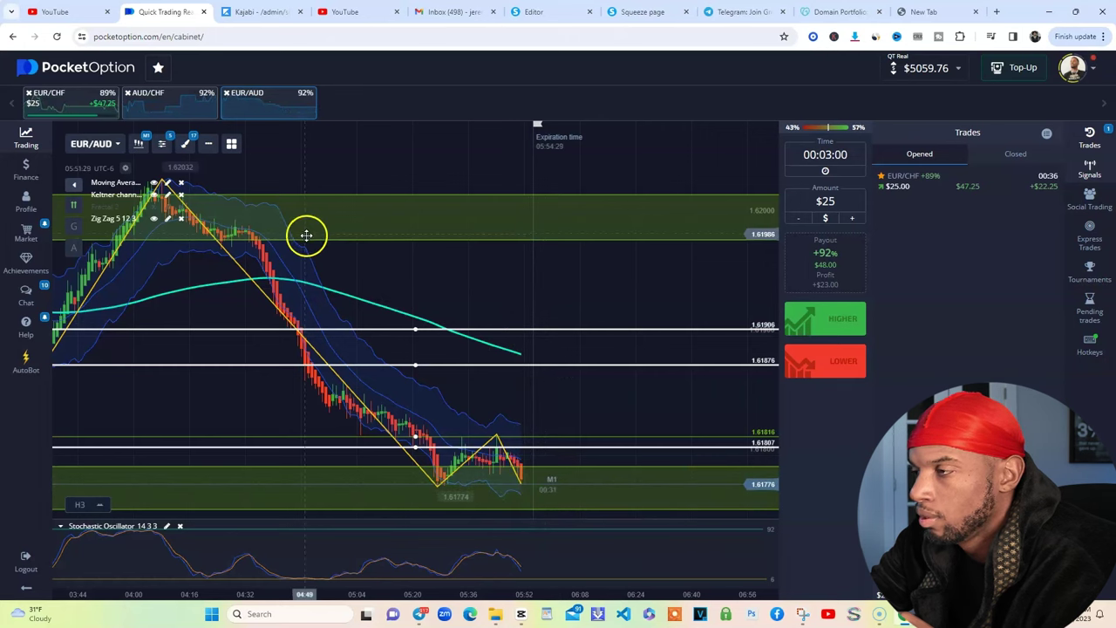
pyautogui.click(80, 111)
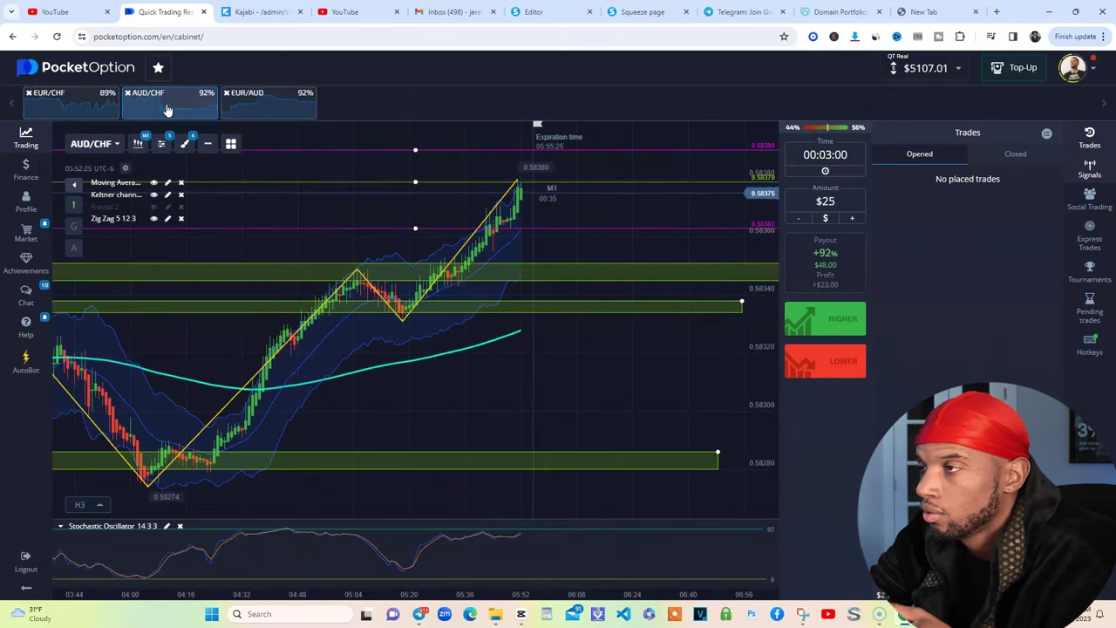
pyautogui.click(296, 99)
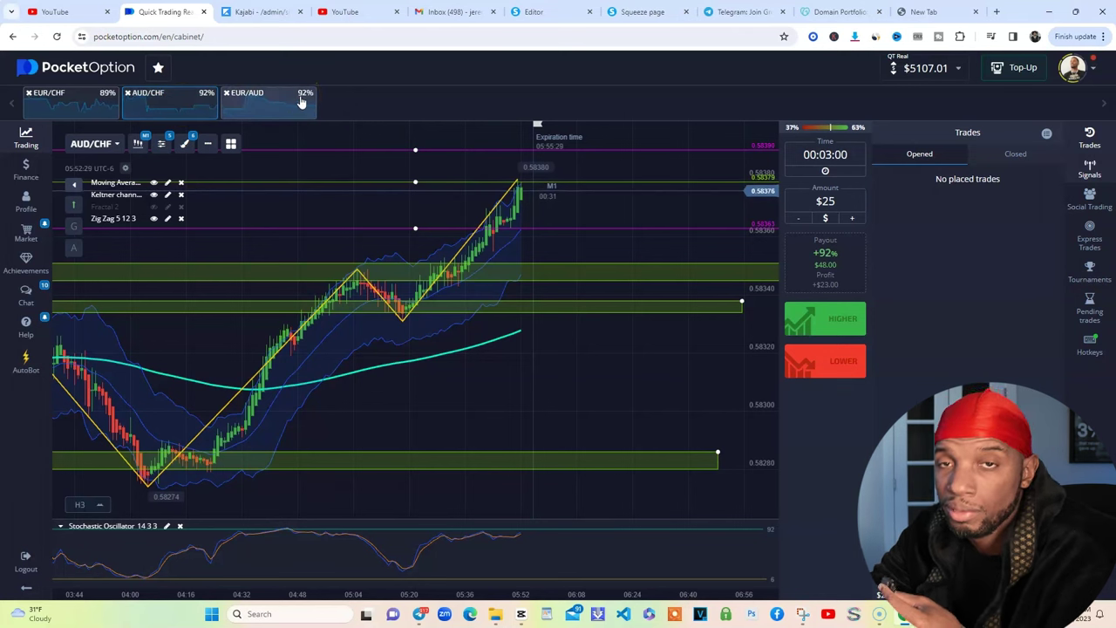
pyautogui.click(259, 282)
pyautogui.click(533, 223)
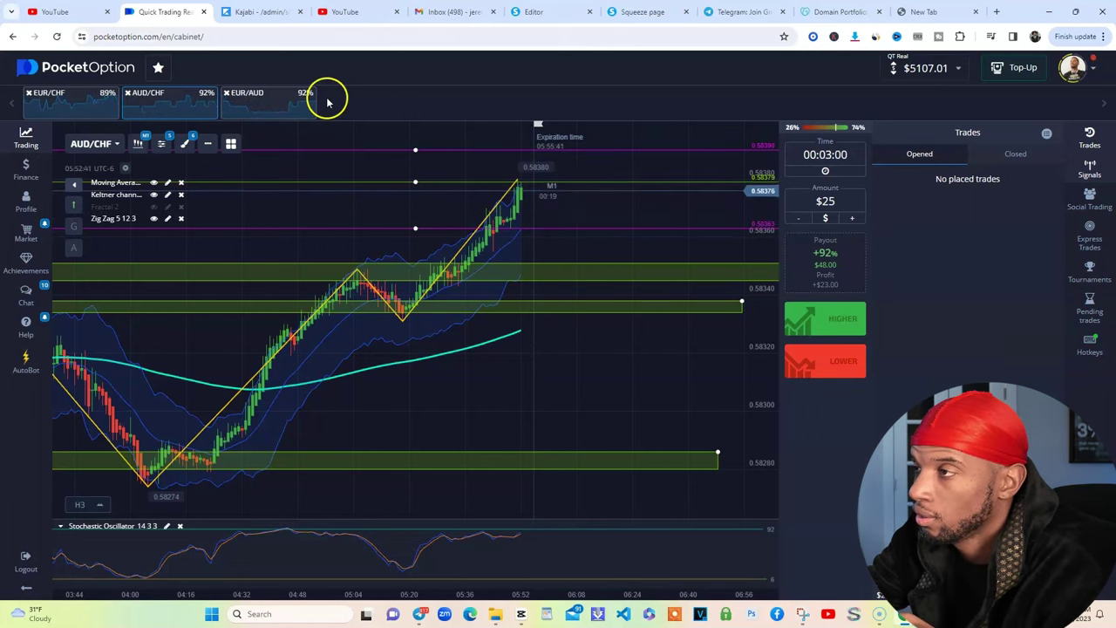
pyautogui.click(291, 103)
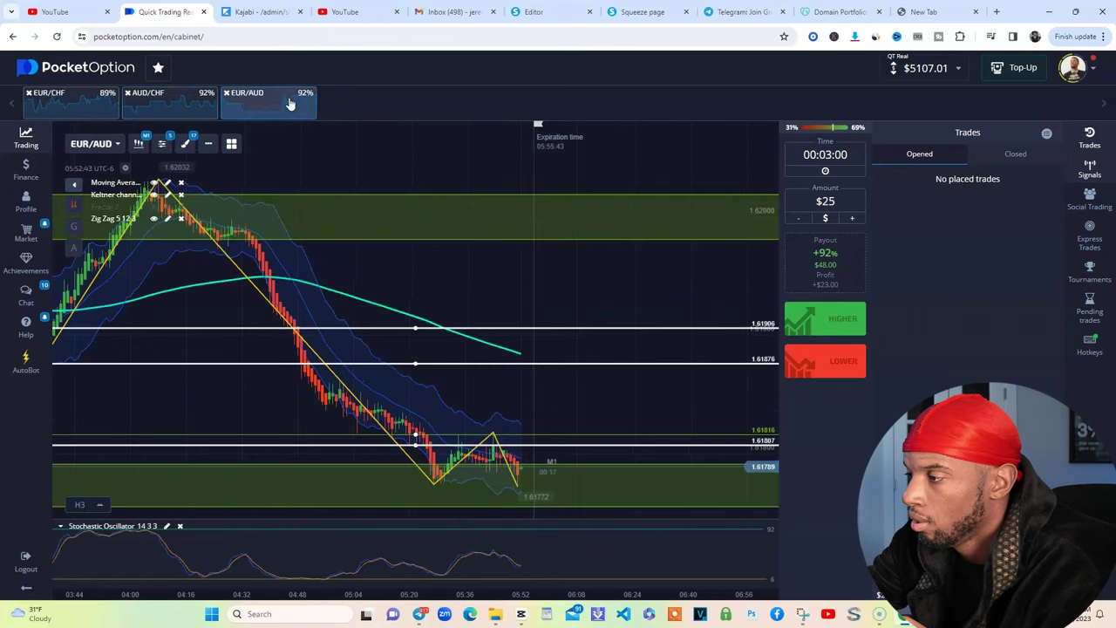